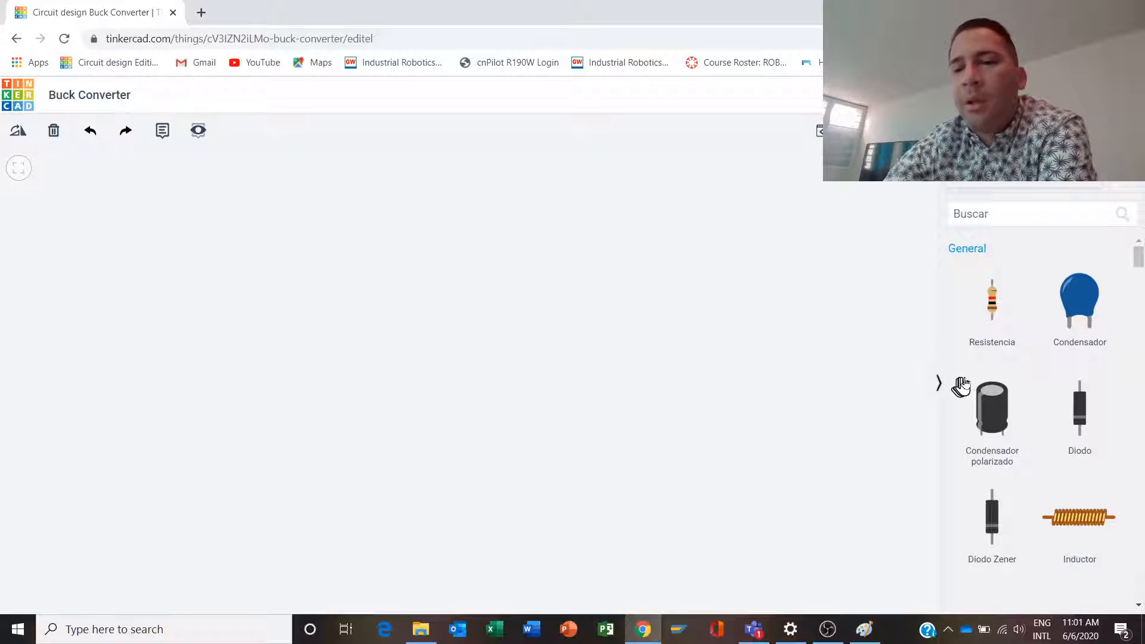
- Place a 1 kΩ resistor and a horizontal inductor in the workspace and set the inductance to 10 mH
drag(990, 301, 681, 397)
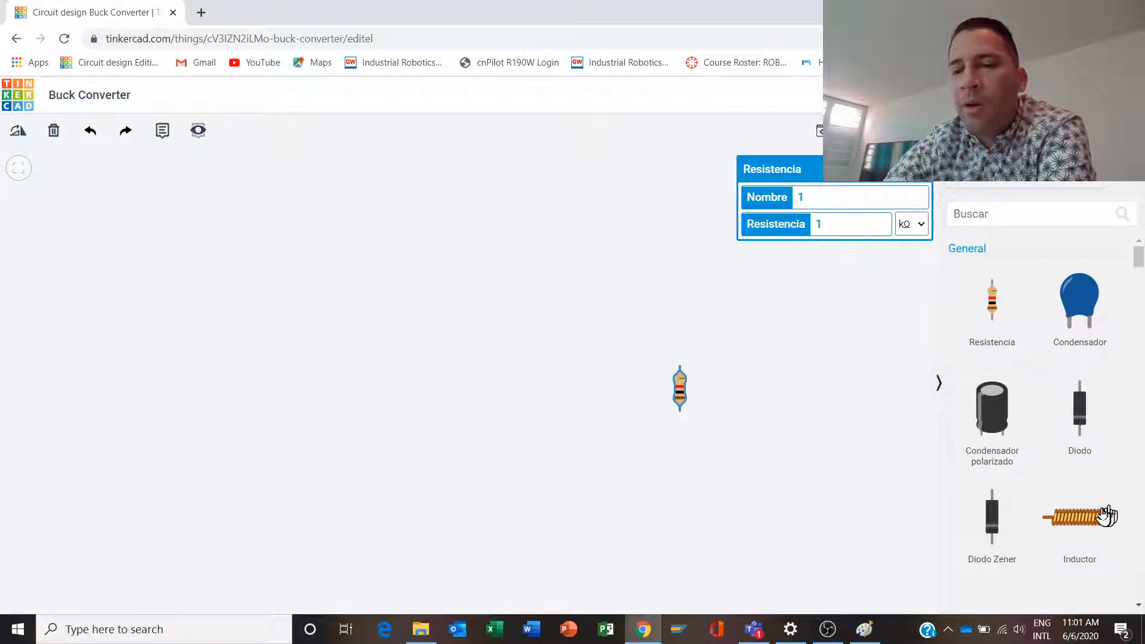
drag(1108, 516, 490, 355)
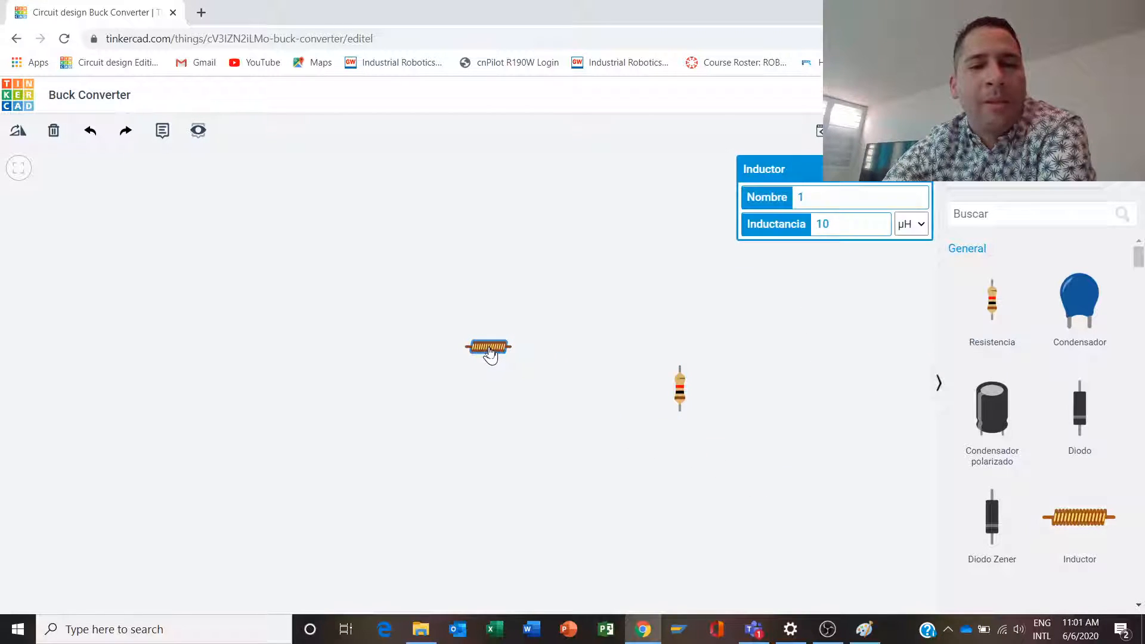
click(911, 225)
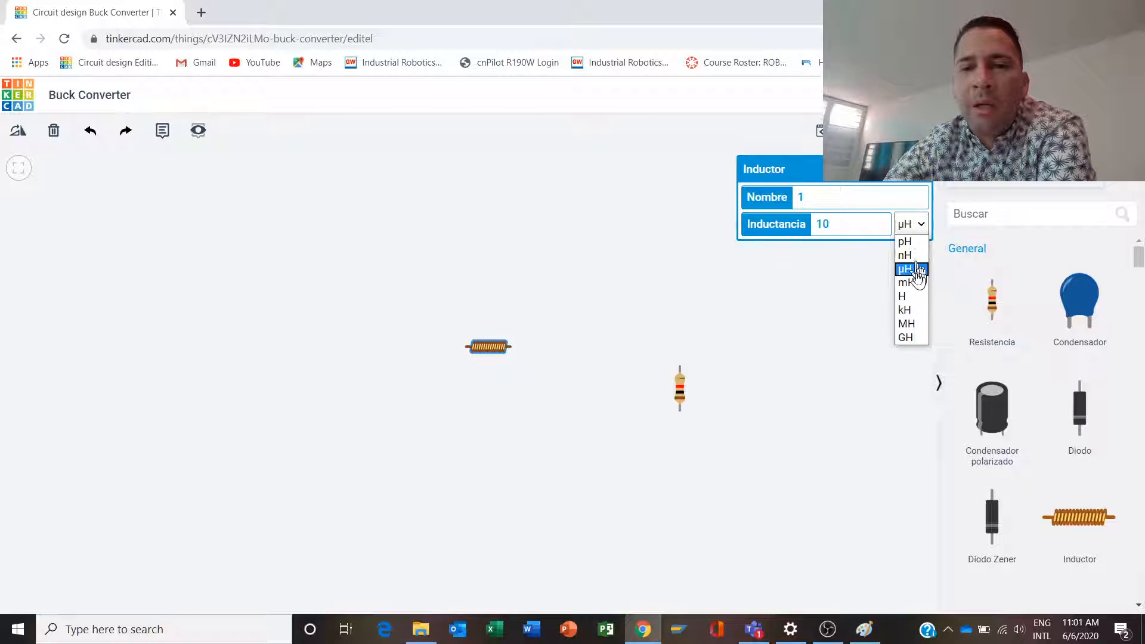
click(916, 270)
click(671, 278)
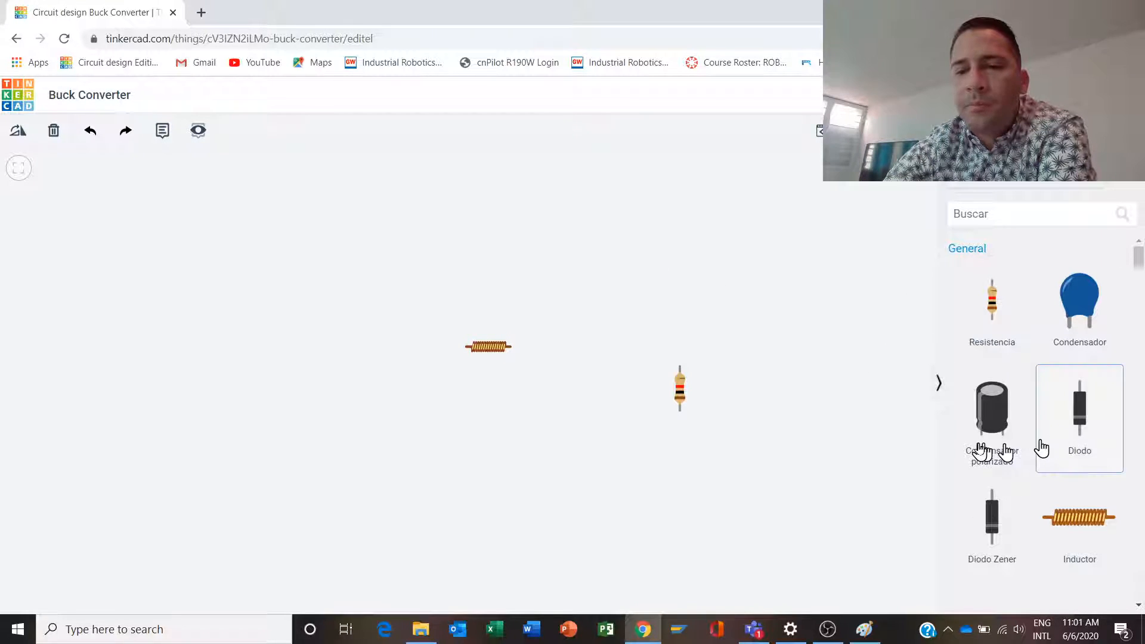
- Place a diode upright below the inductor and rotate it so its cathode faces up
drag(1038, 447, 460, 440)
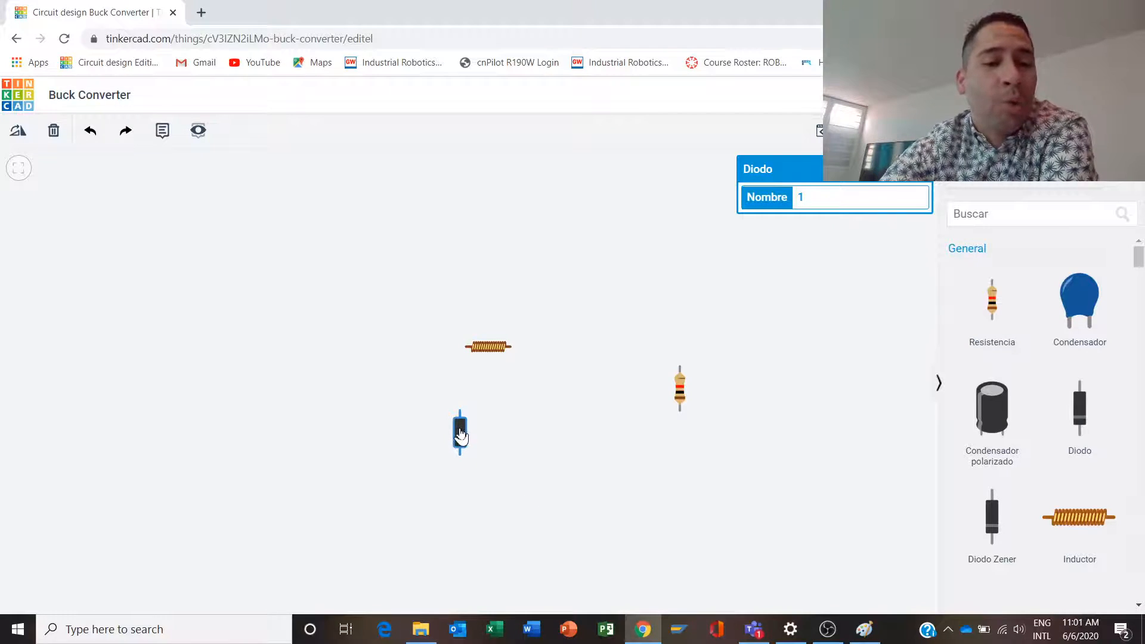
click(13, 135)
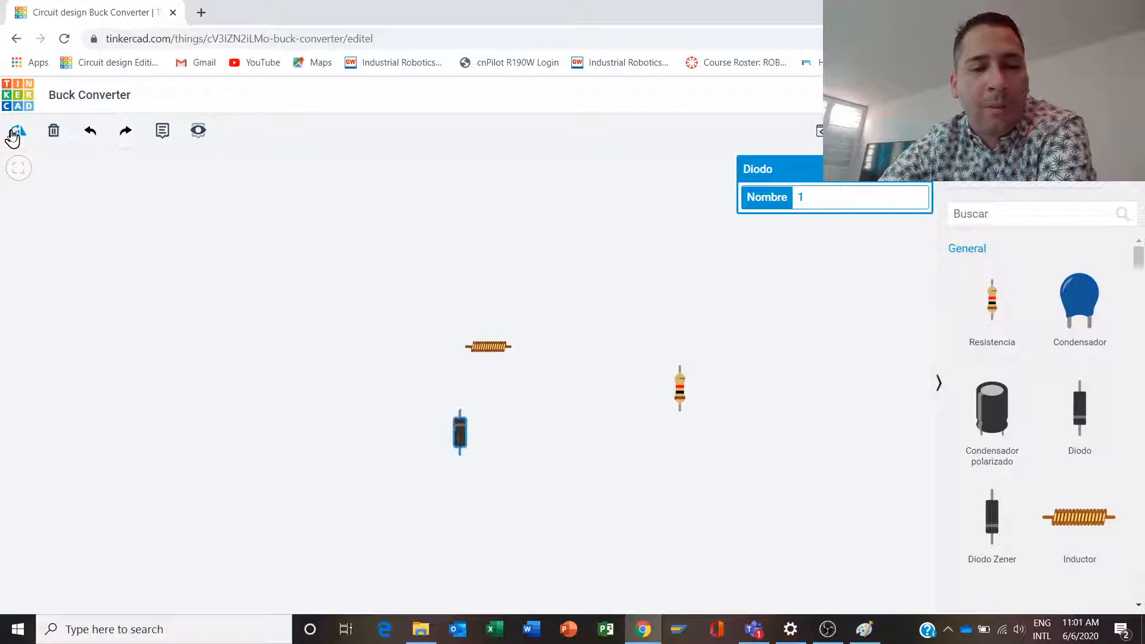
click(561, 428)
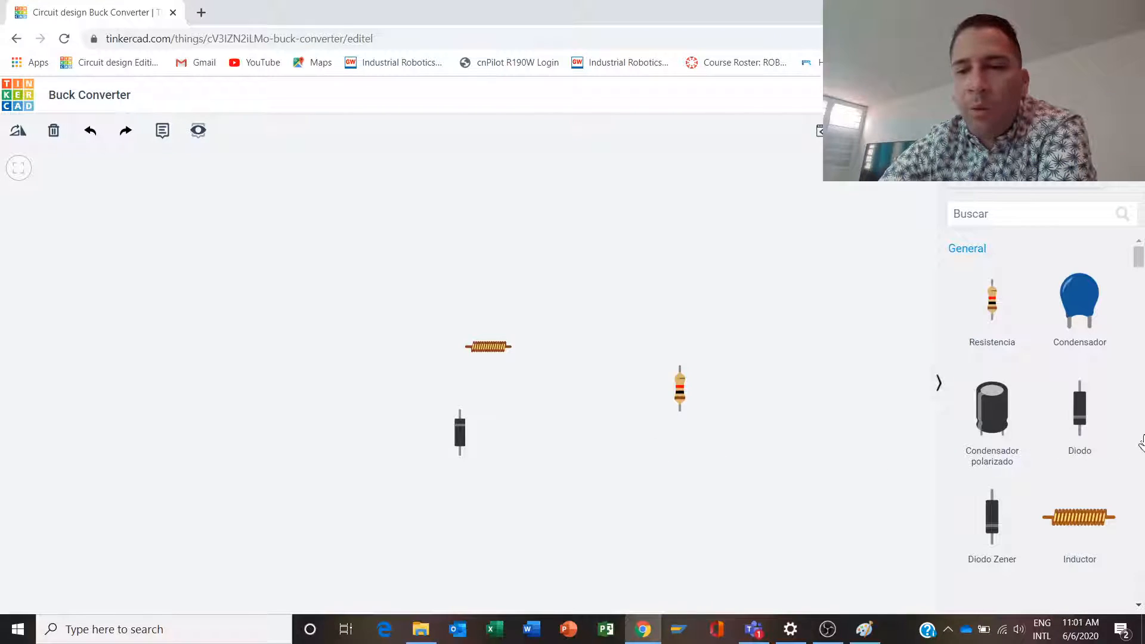
- Place a 100 nF capacitor between the diode and the resistor, rotated so its leads point toward the diode
drag(1079, 302, 583, 426)
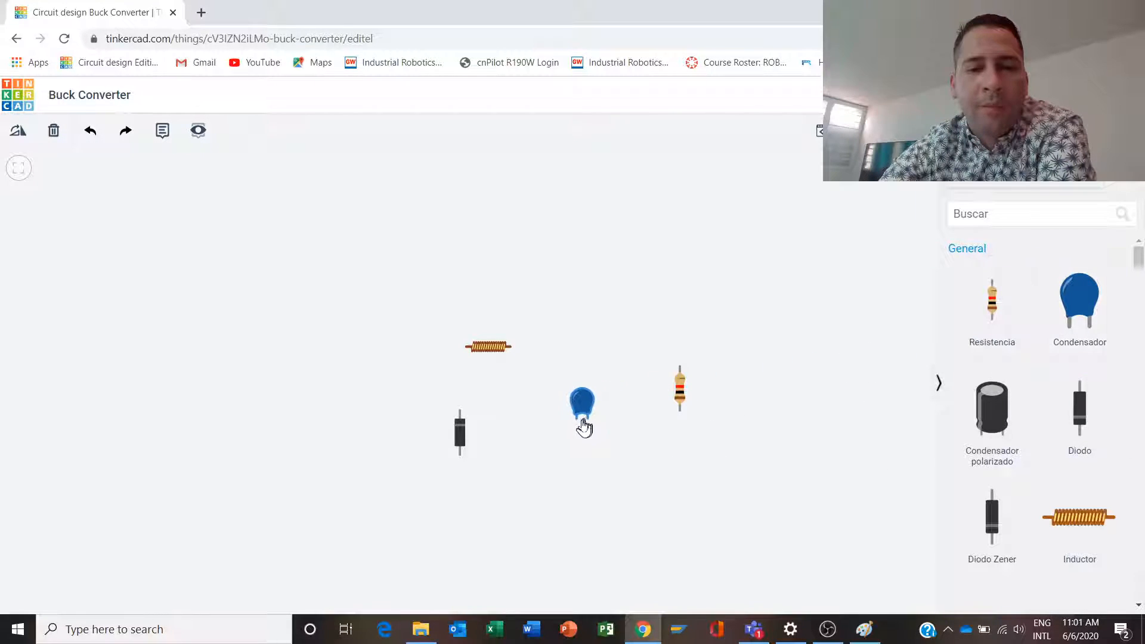
click(15, 137)
click(17, 137)
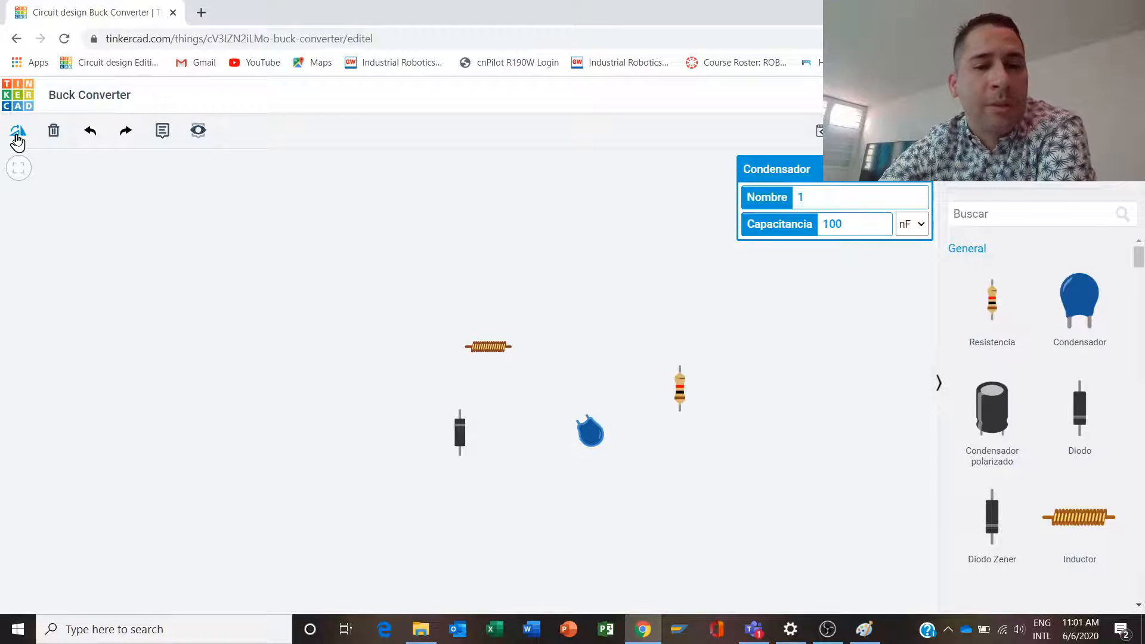
click(17, 136)
click(17, 137)
click(17, 136)
double_click(17, 136)
click(17, 136)
click(17, 136)
click(16, 136)
click(16, 136)
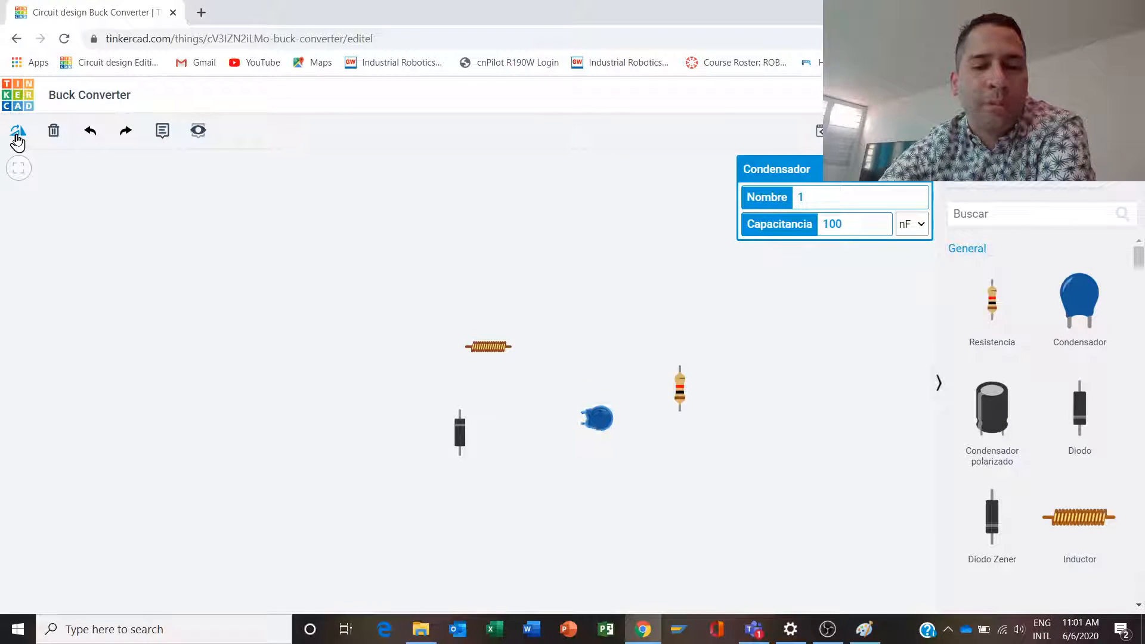
drag(602, 420, 607, 404)
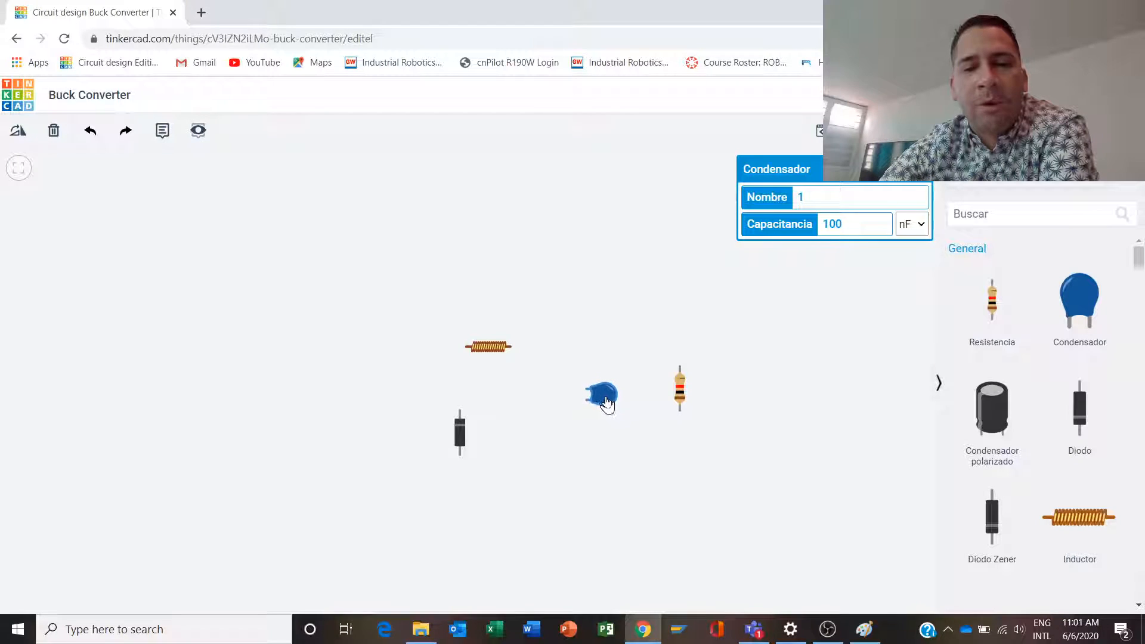
- Wire the resistor's upper terminal to the capacitor's upper terminal with right-angle bends, and shift the capacitor to straighten the wire
click(680, 368)
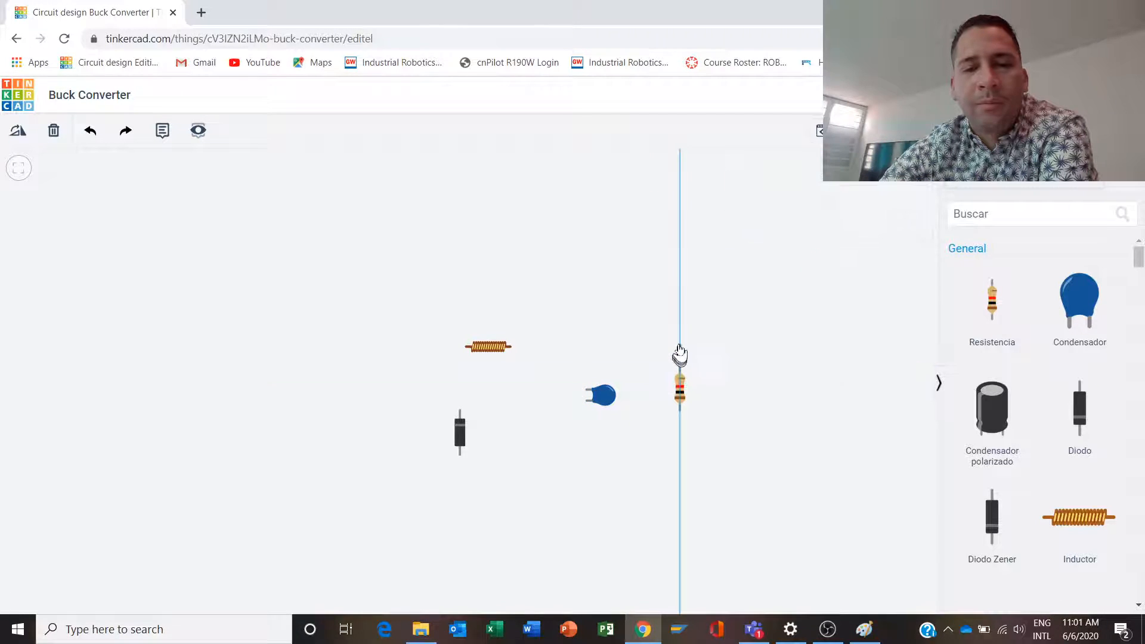
click(680, 338)
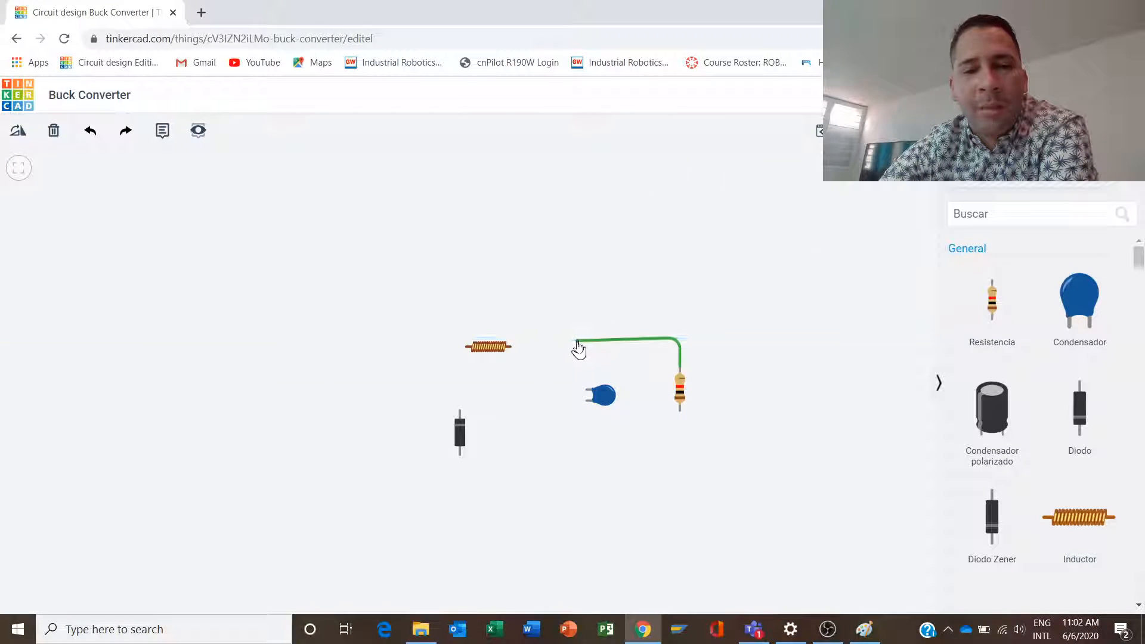
click(583, 339)
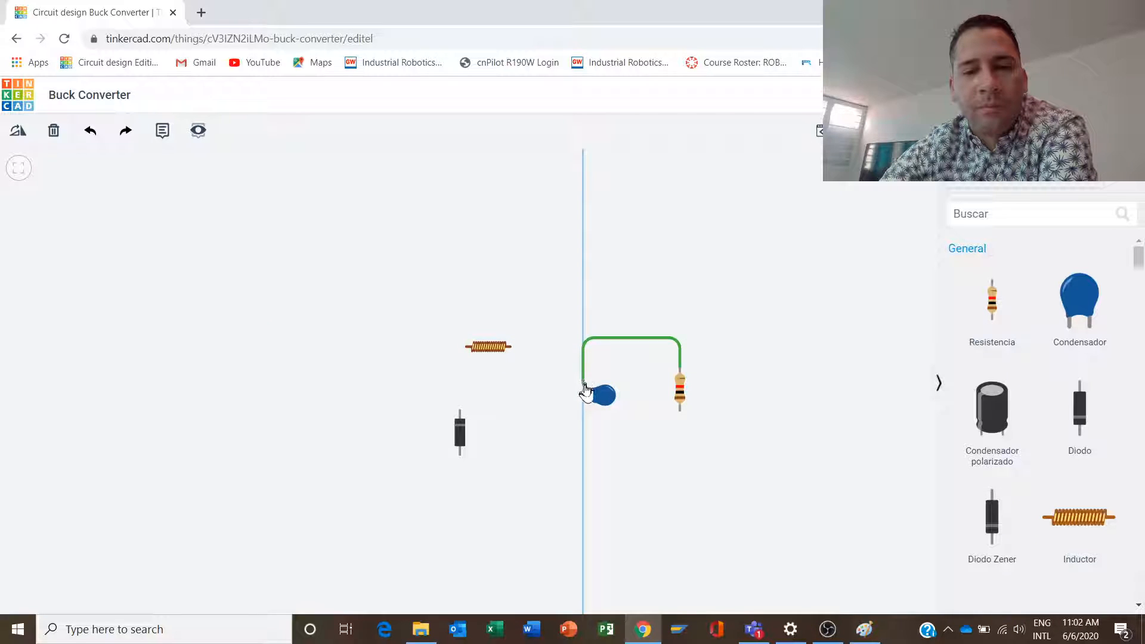
click(585, 391)
click(594, 396)
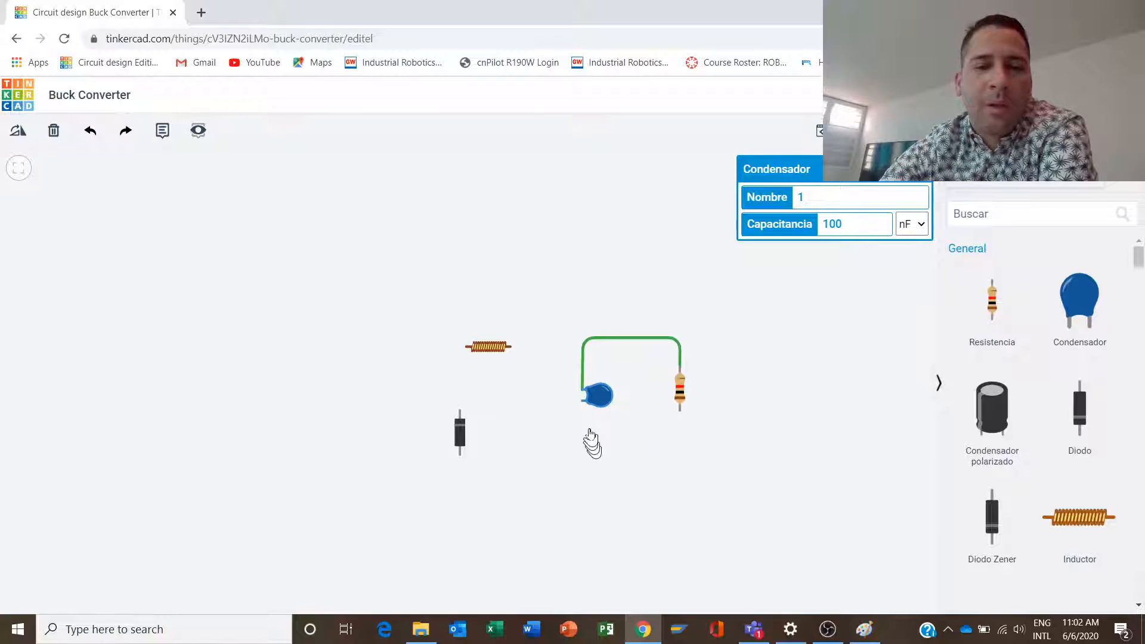
- Wire the capacitor's lower terminal to the resistor's lower terminal below the parts, and align the wire's corner under the resistor
click(584, 413)
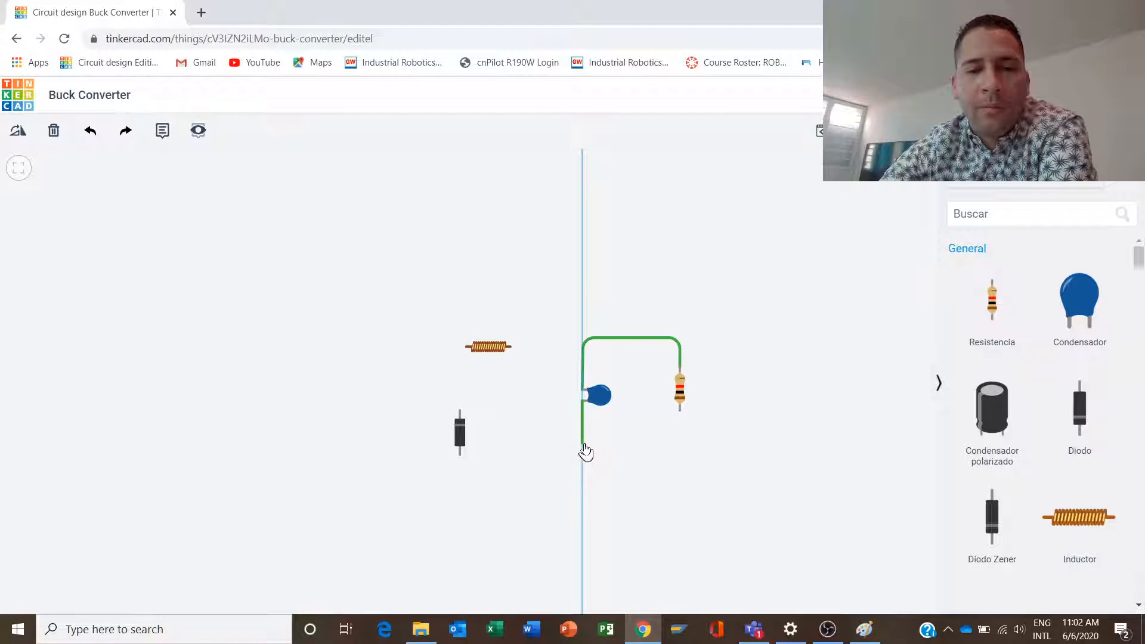
click(583, 443)
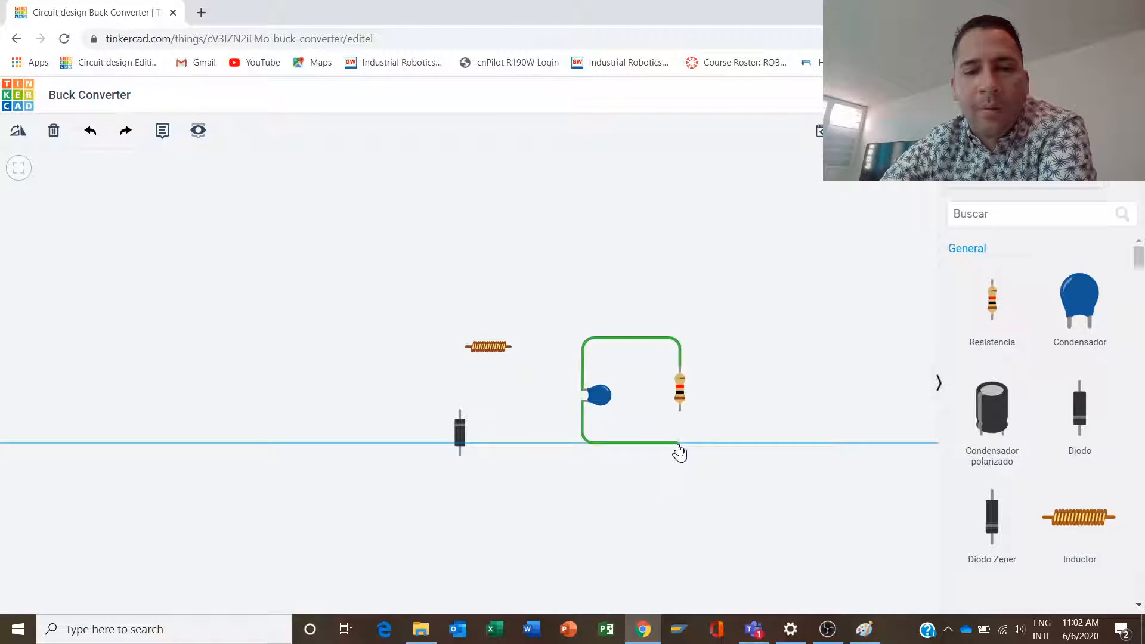
click(679, 443)
click(680, 411)
click(721, 426)
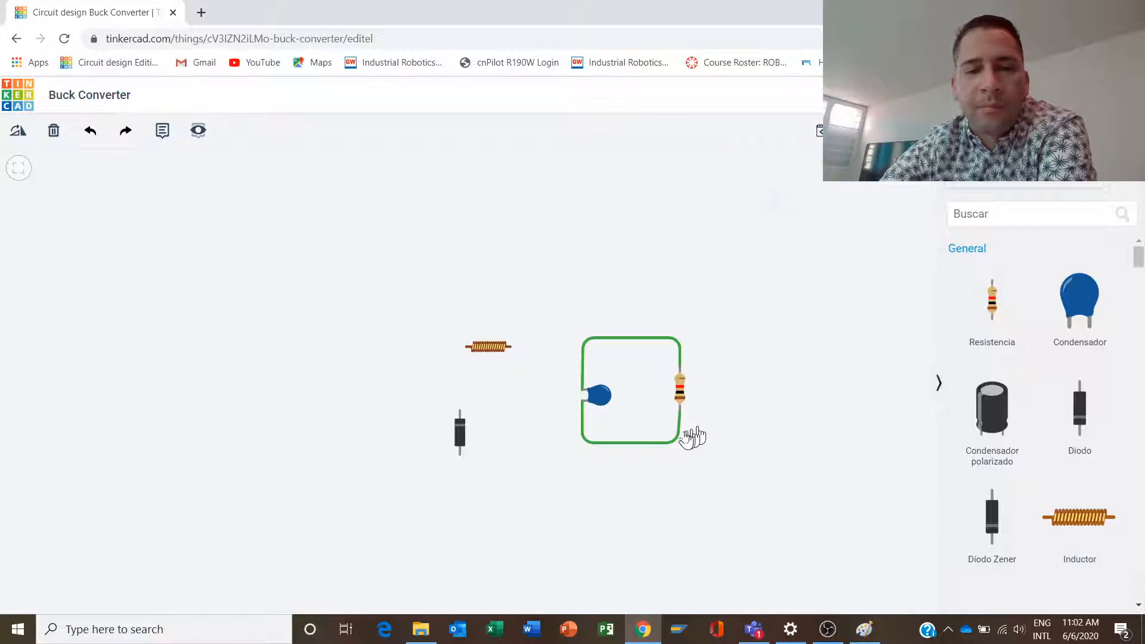
click(676, 443)
drag(677, 444, 681, 443)
click(644, 405)
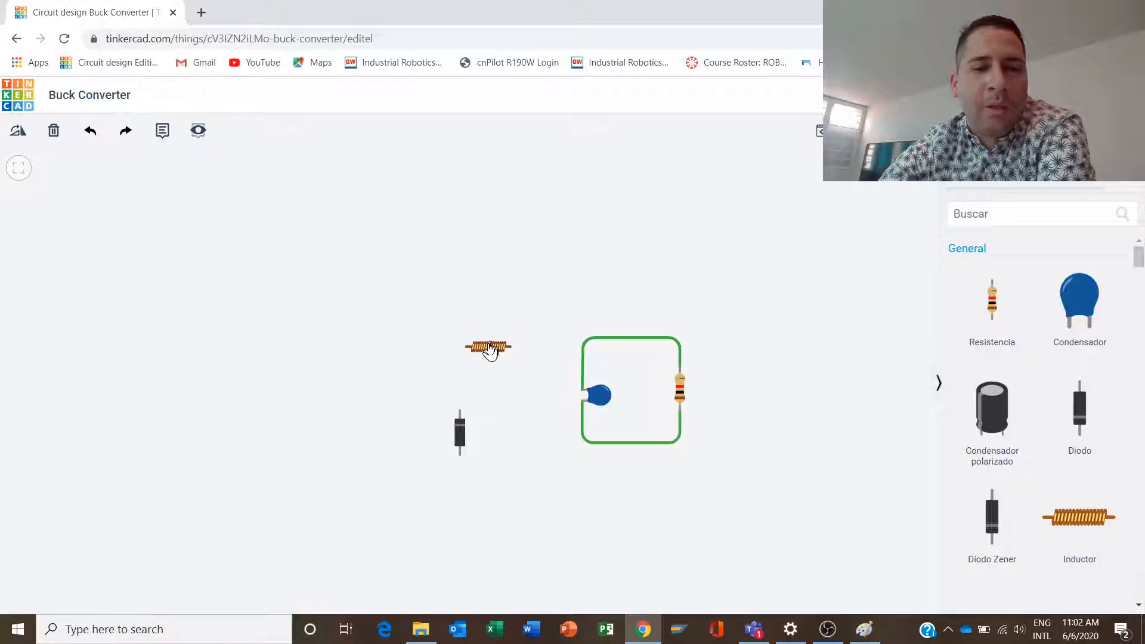
- Move the inductor level with the upper wire, connect its Terminal 2 to the capacitor's upper terminal, and straighten the wire's corner
drag(491, 351, 516, 347)
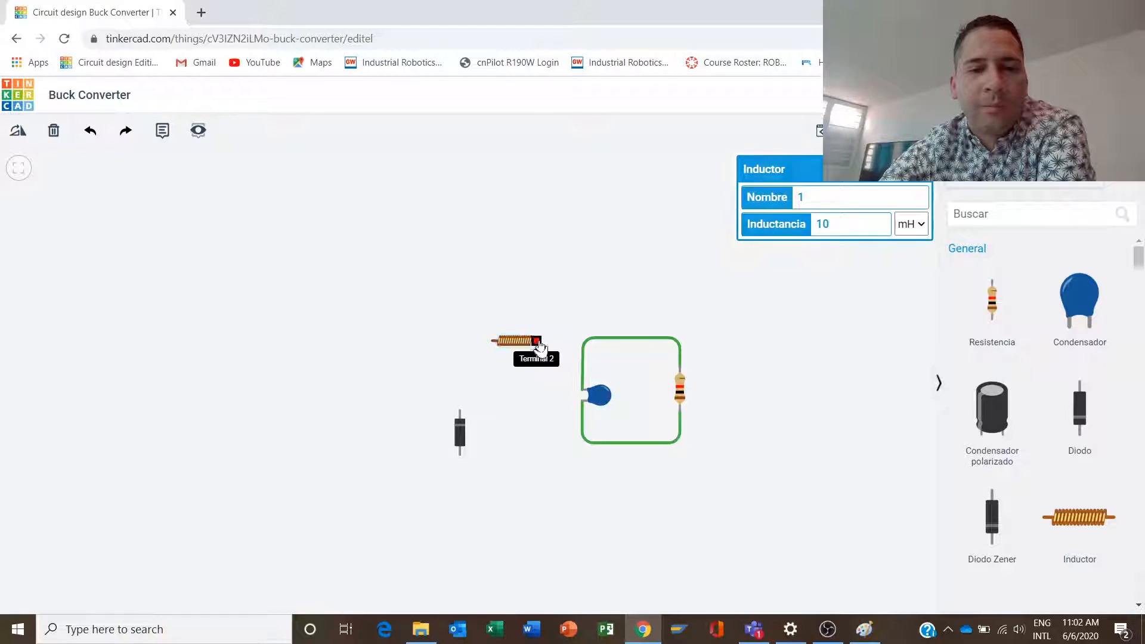
click(535, 341)
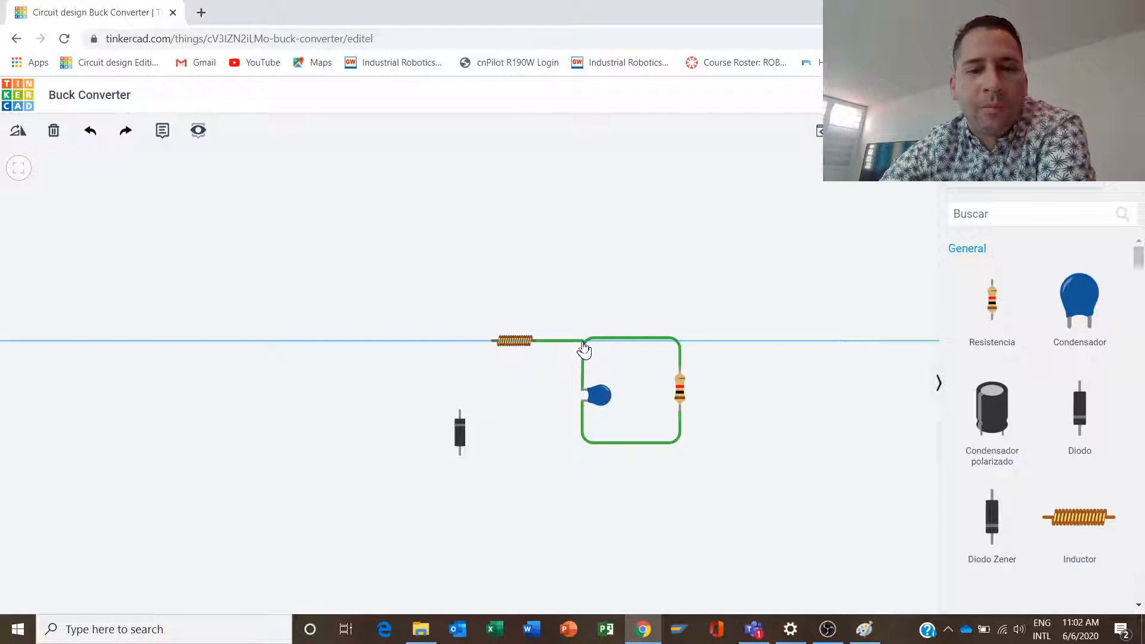
click(585, 342)
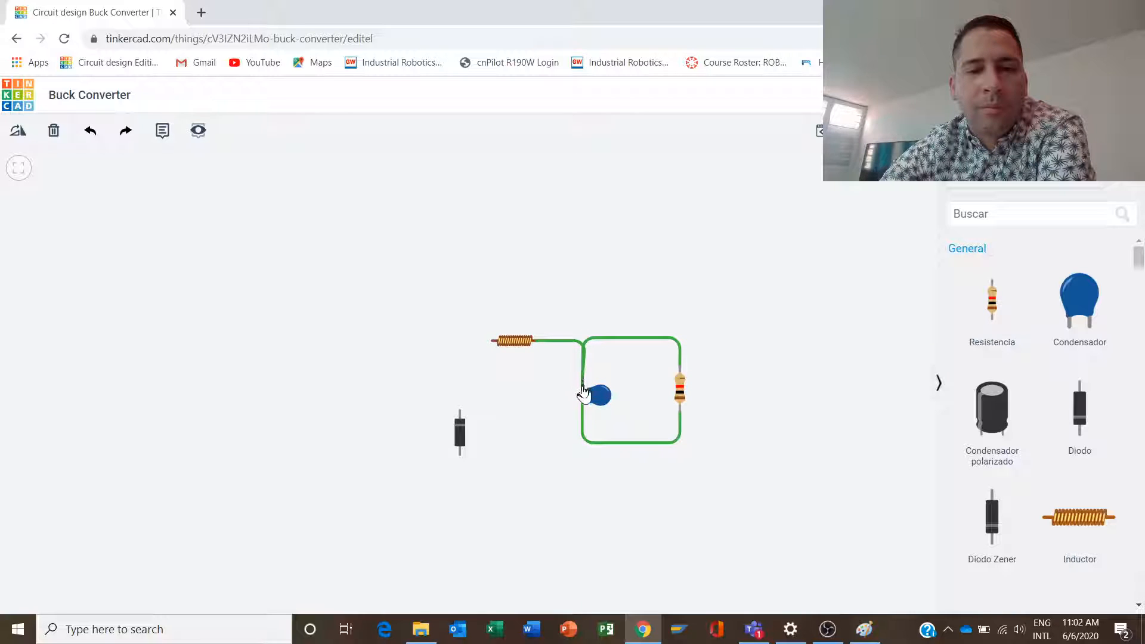
click(582, 391)
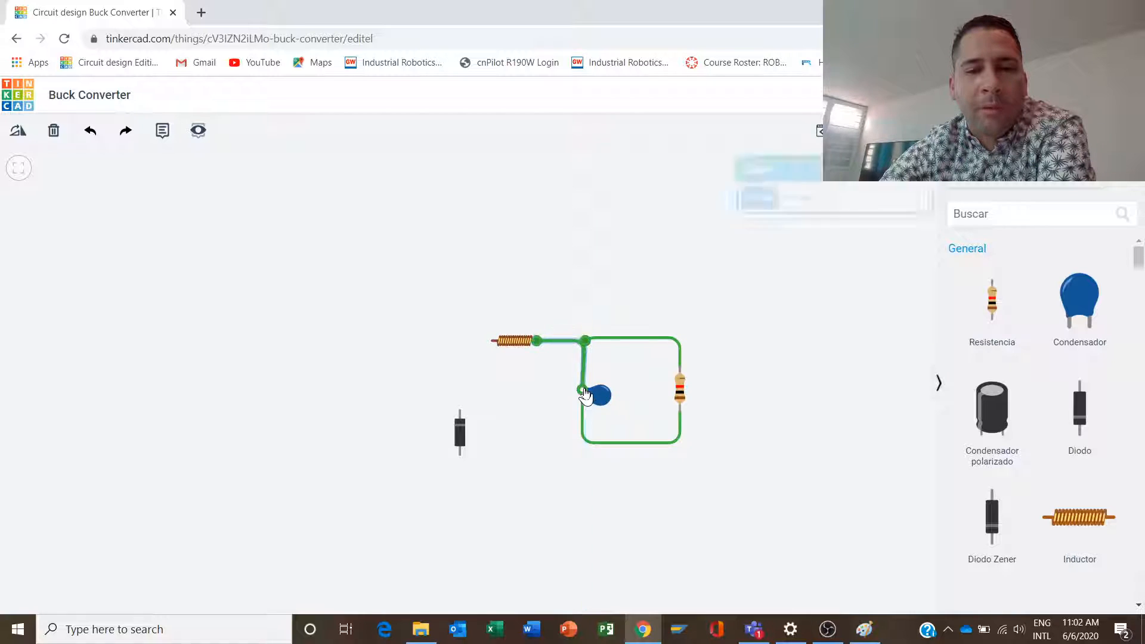
drag(583, 348, 580, 349)
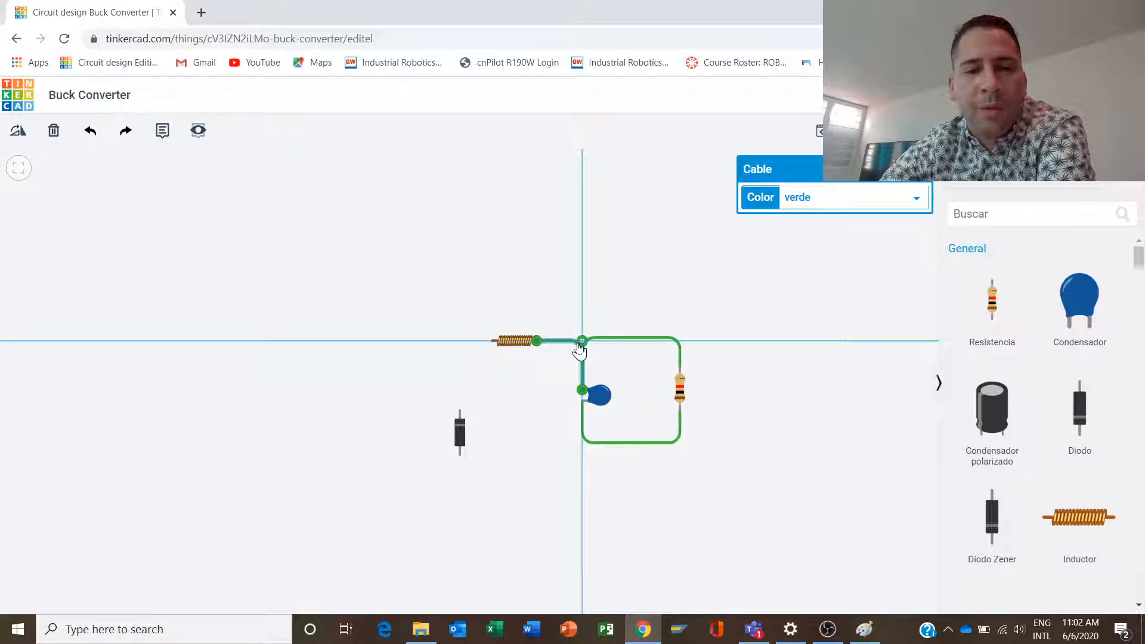
click(558, 379)
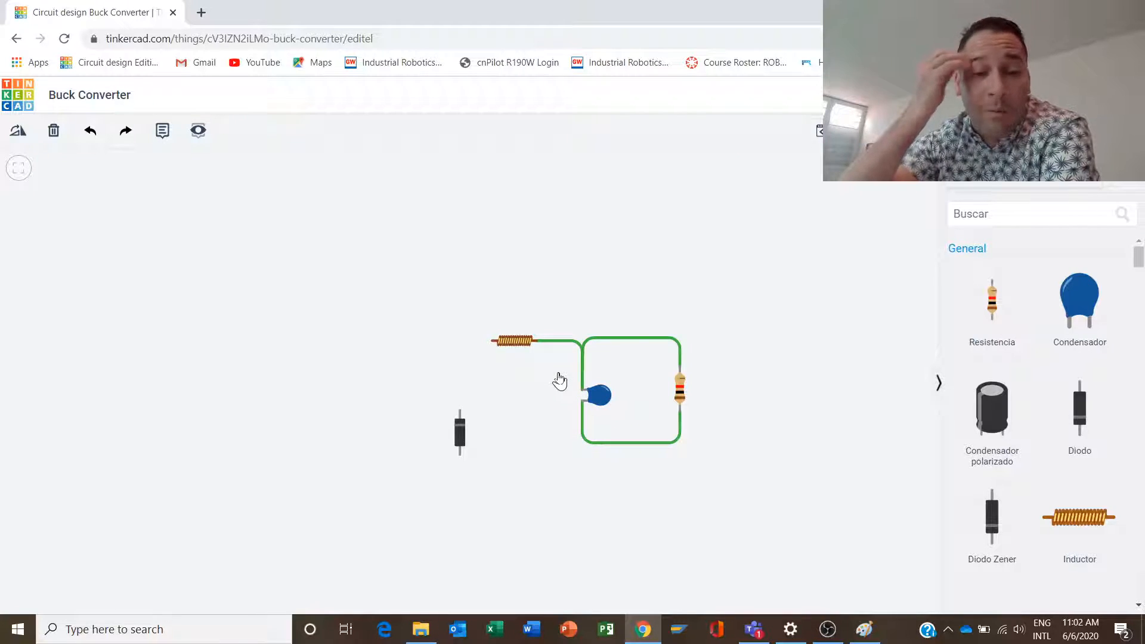
- Wire the inductor's Terminal 1 to the diode's cathode with a right-angle bend, and shift the diode up in line with the wire
click(492, 341)
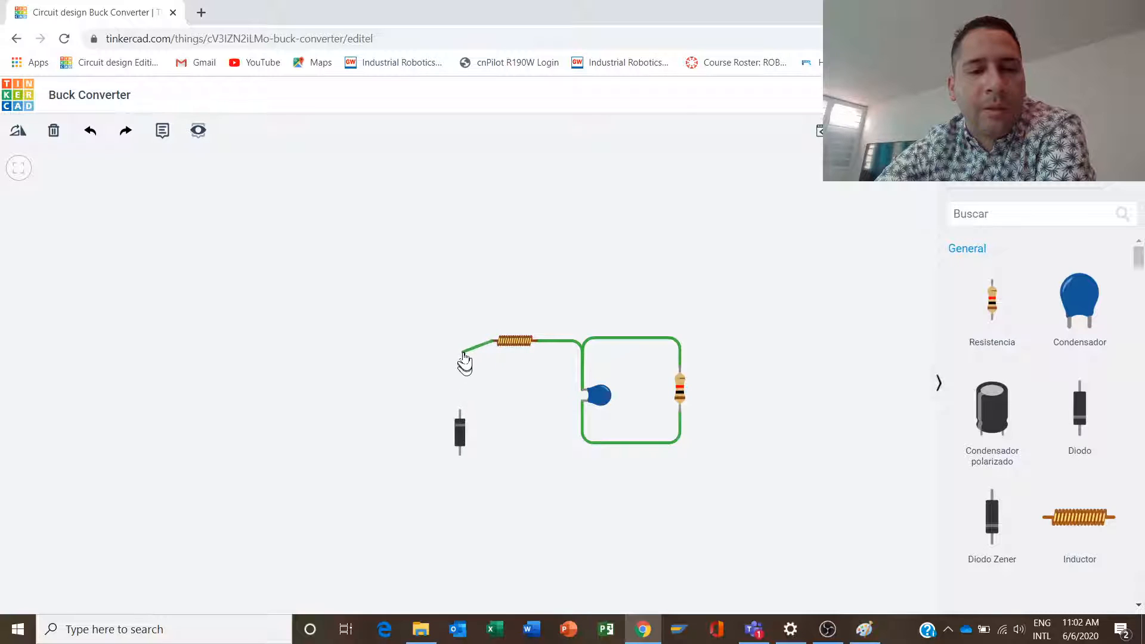
click(462, 342)
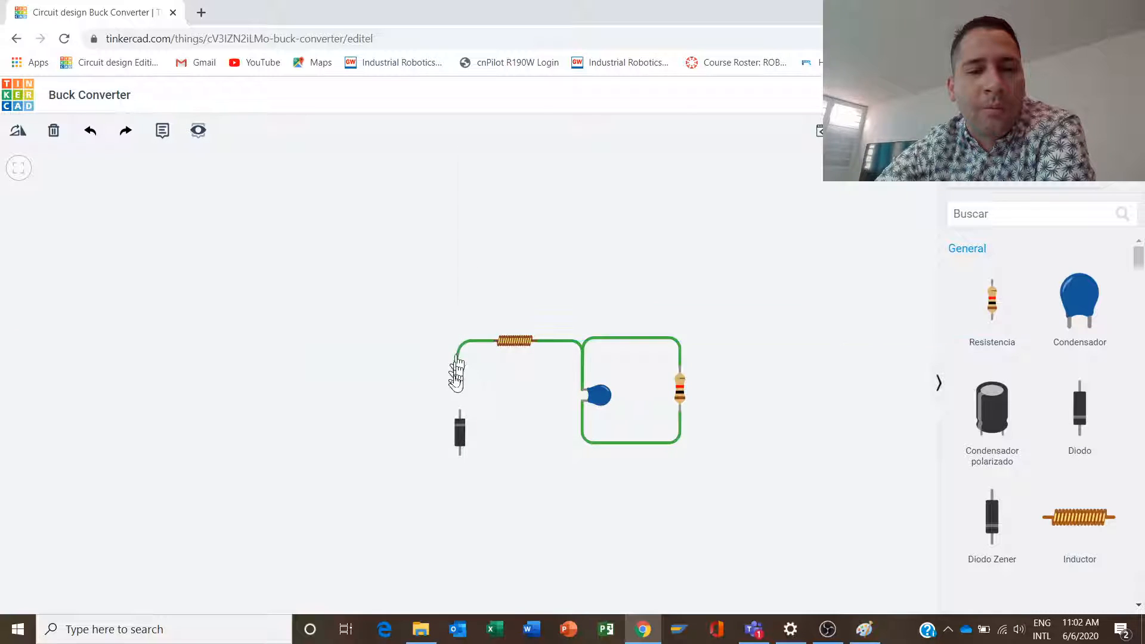
click(460, 412)
click(464, 424)
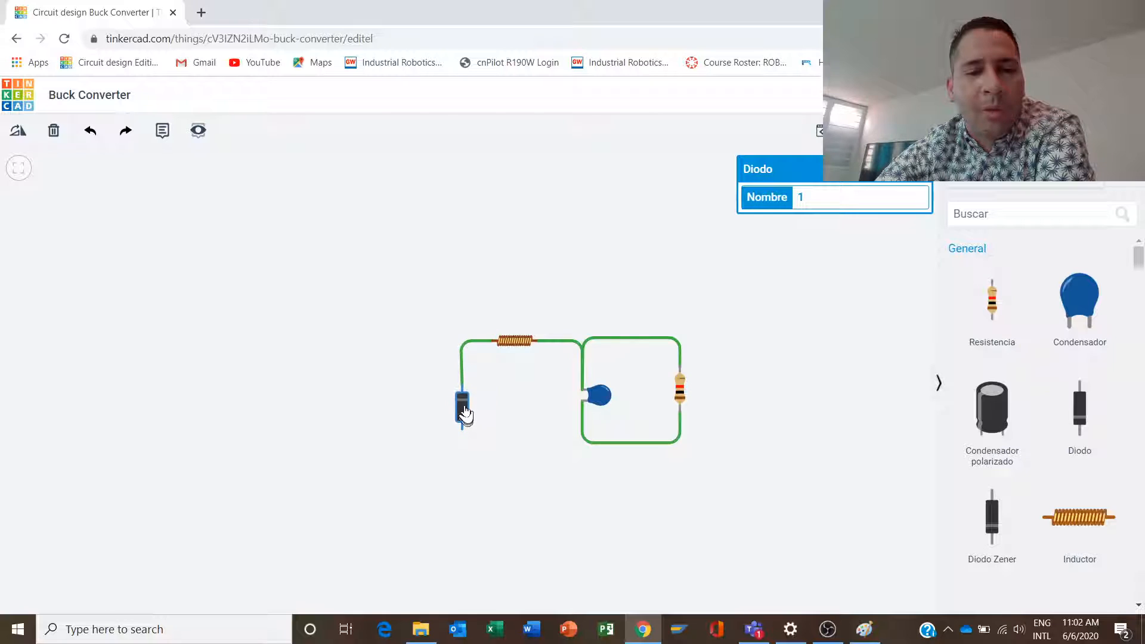
drag(464, 412, 464, 405)
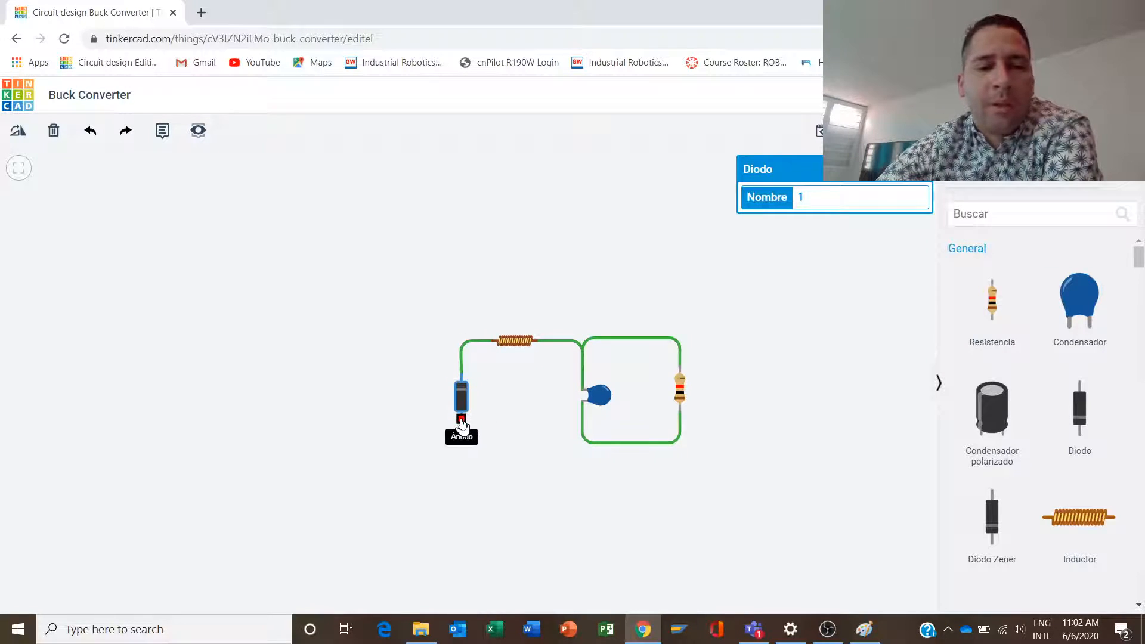
- Wire the diode's anode to the capacitor's Terminal 2 and align the wire's corners with the resistor's bottom wire
click(462, 419)
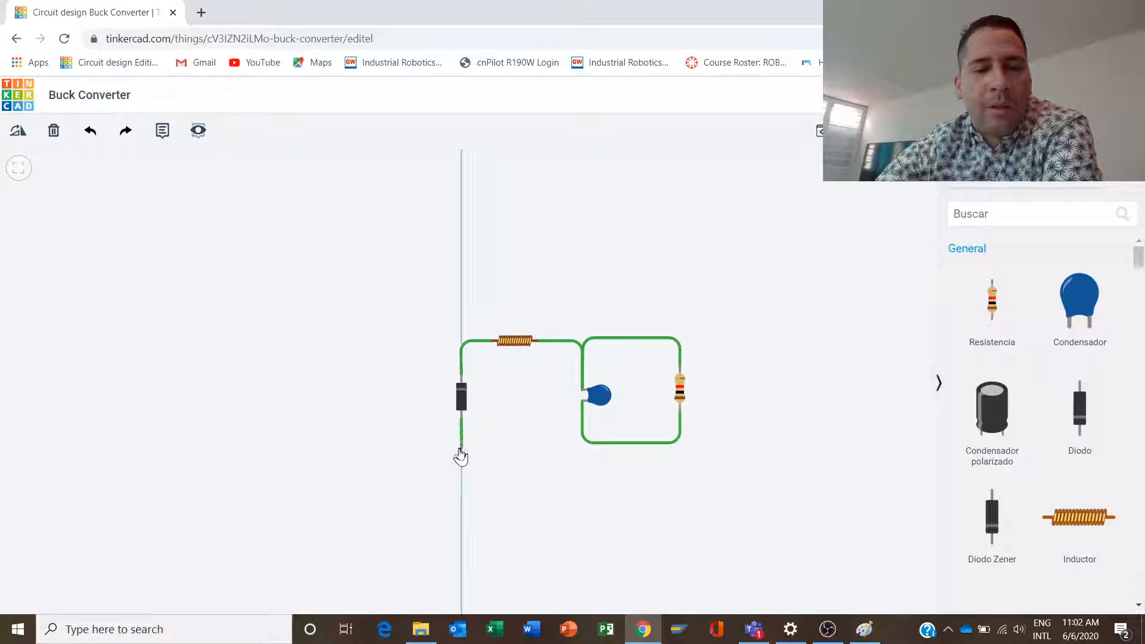
click(460, 451)
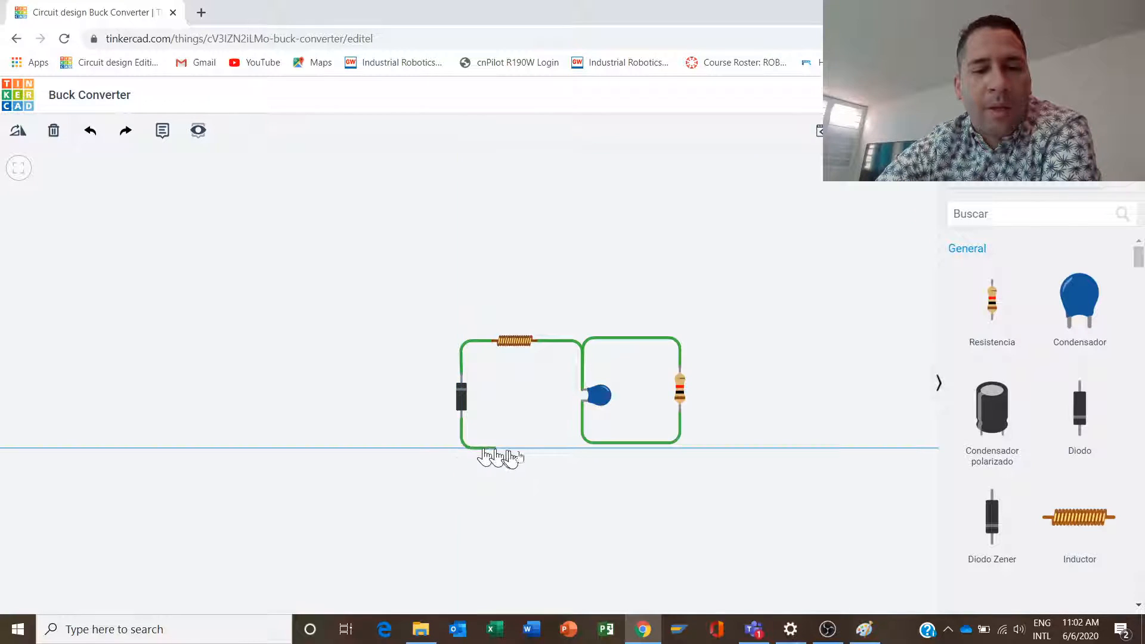
click(585, 453)
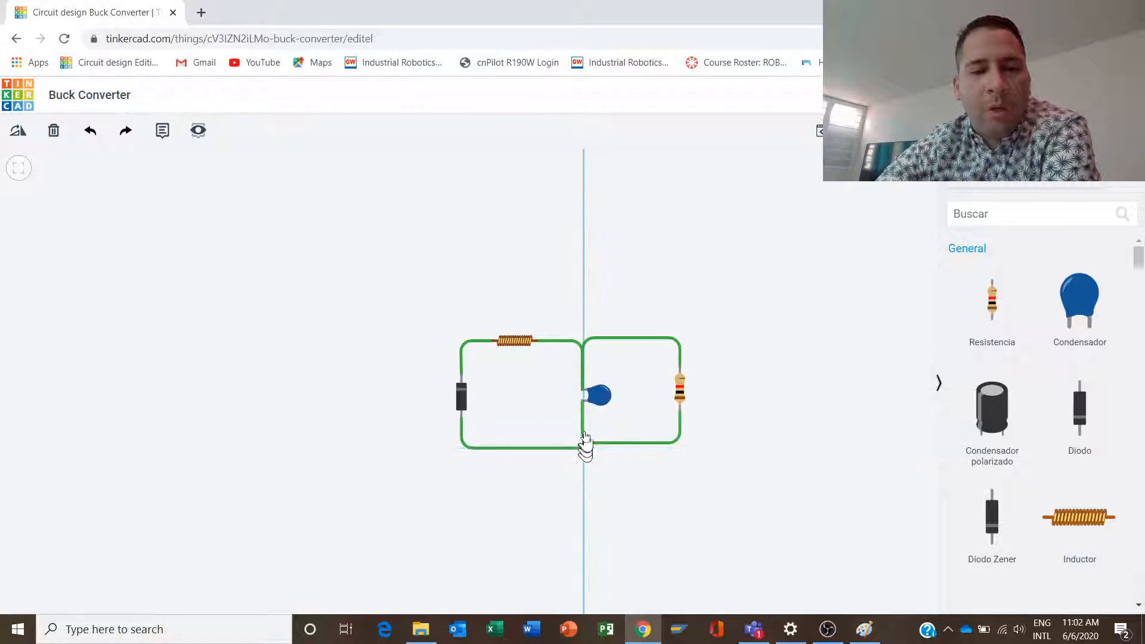
click(582, 401)
drag(464, 452, 463, 448)
drag(586, 448, 585, 448)
click(542, 483)
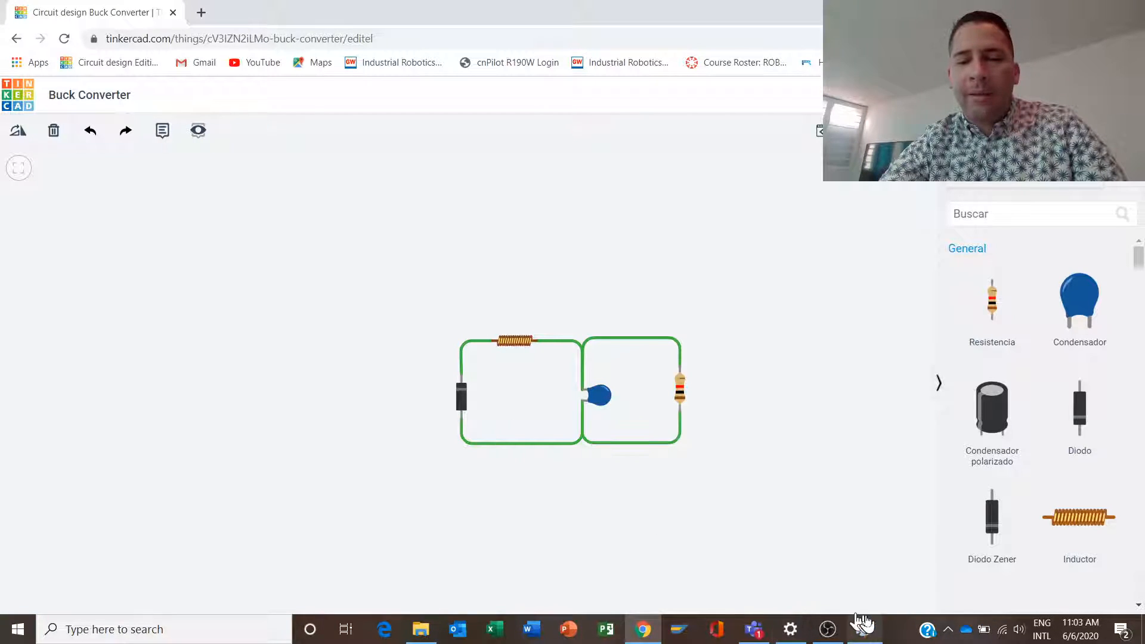
- Switch to Paint to review the buck converter switching diagram, and return to the Tinkercad circuit
click(865, 630)
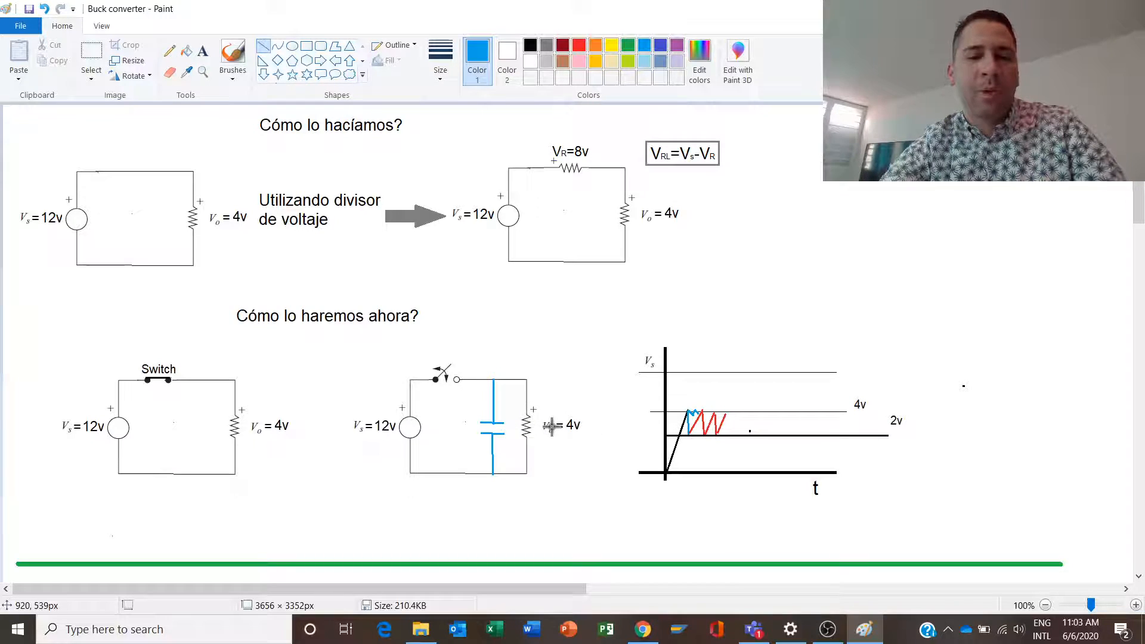
click(642, 630)
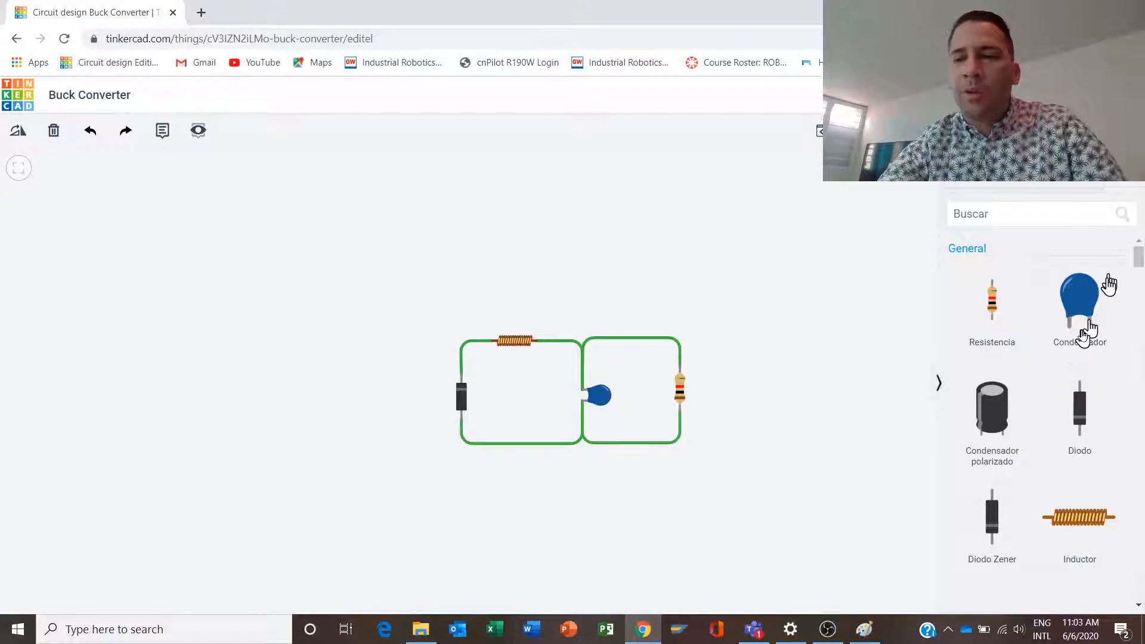
- Browse the component library from the general parts through the inputs, outputs and power sources to the microcontrollers and instruments
scroll(1017, 385, down, 10)
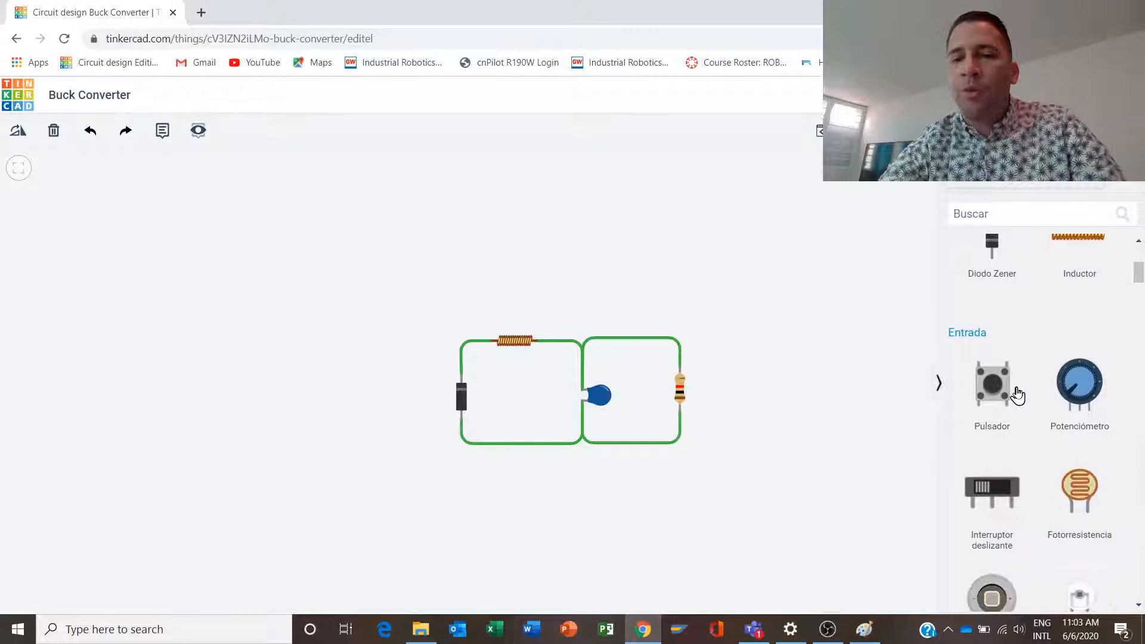
scroll(1017, 393, down, 8)
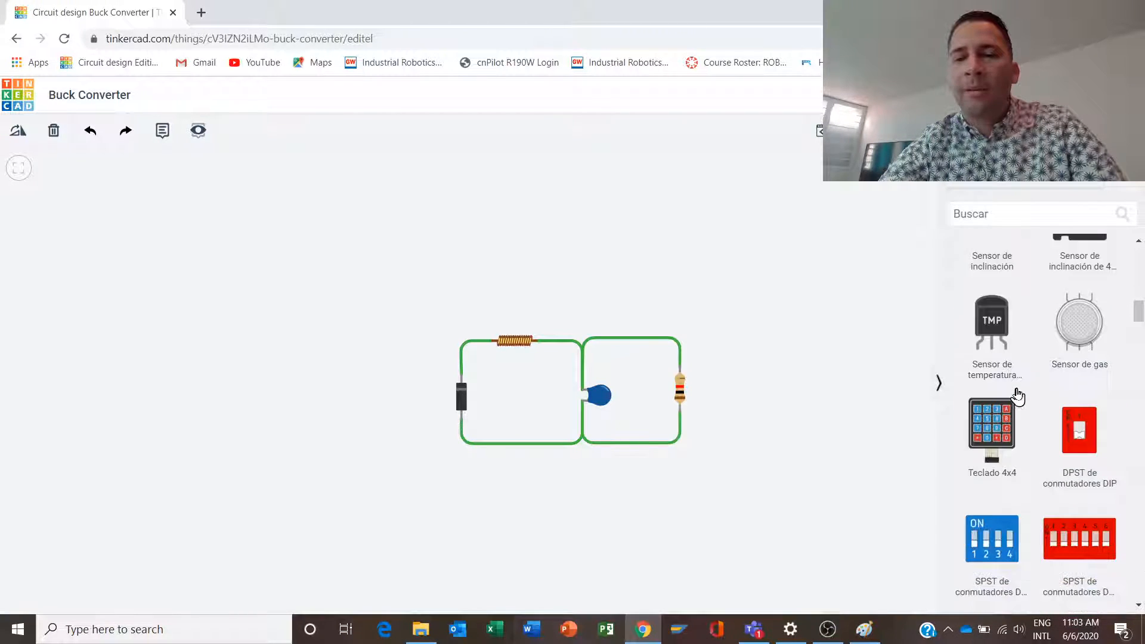
scroll(1017, 396, up, 5)
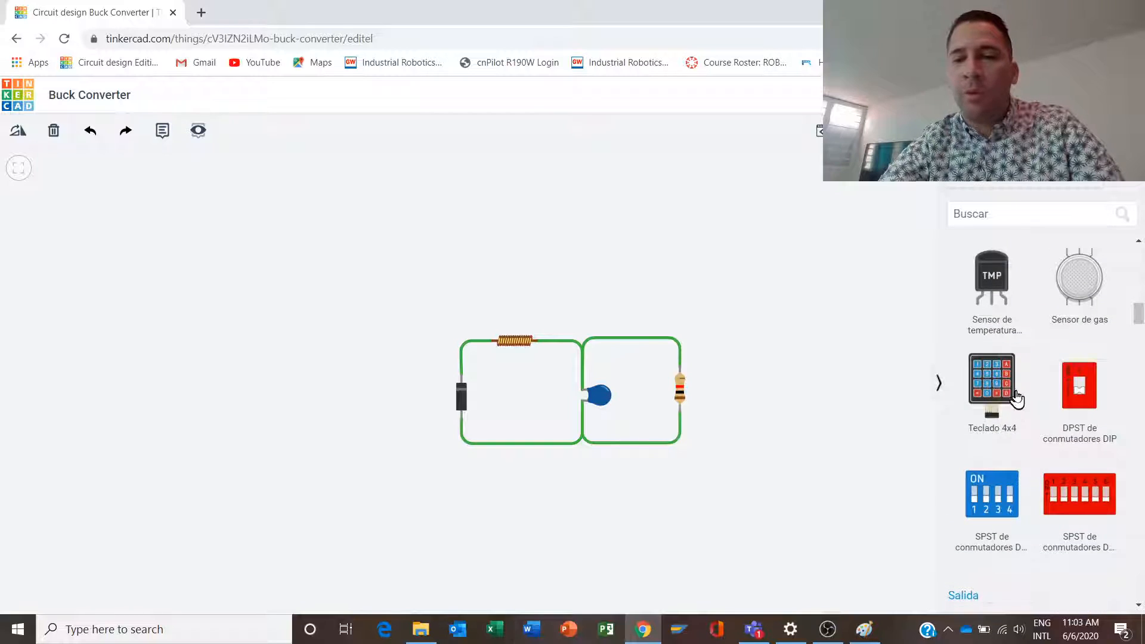
scroll(1017, 397, down, 13)
scroll(1017, 399, down, 10)
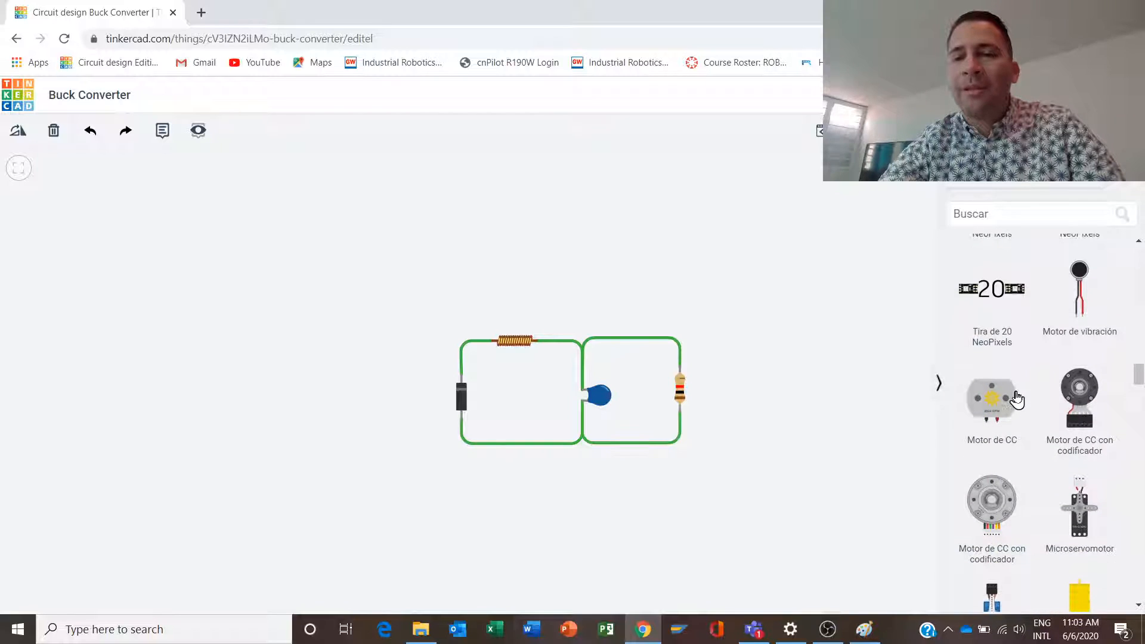
scroll(1017, 398, down, 3)
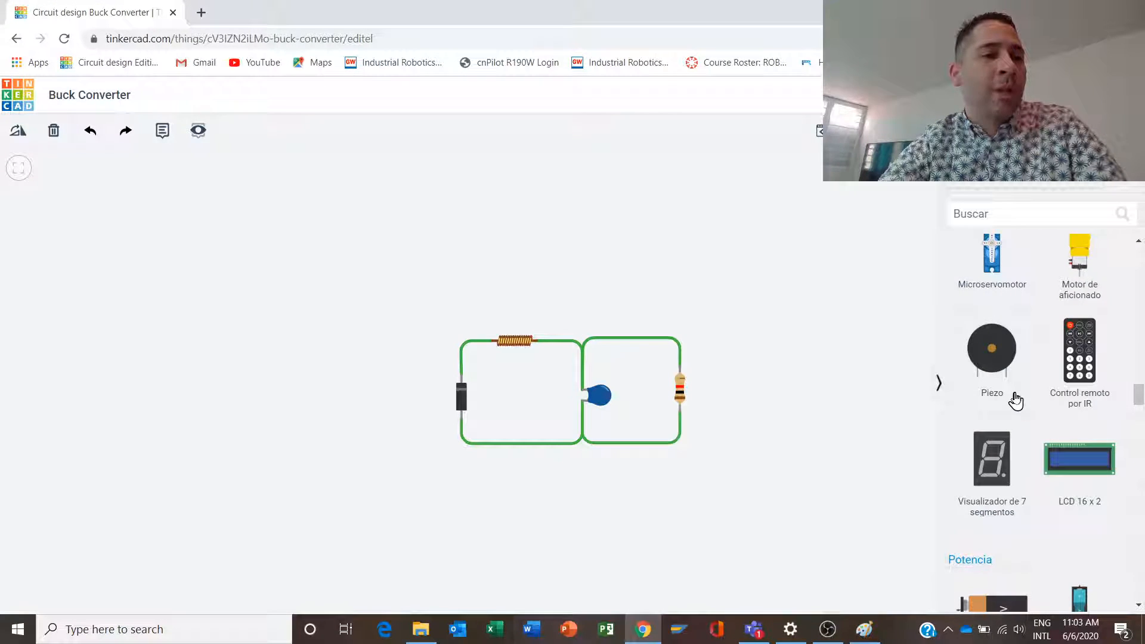
scroll(1016, 401, down, 1)
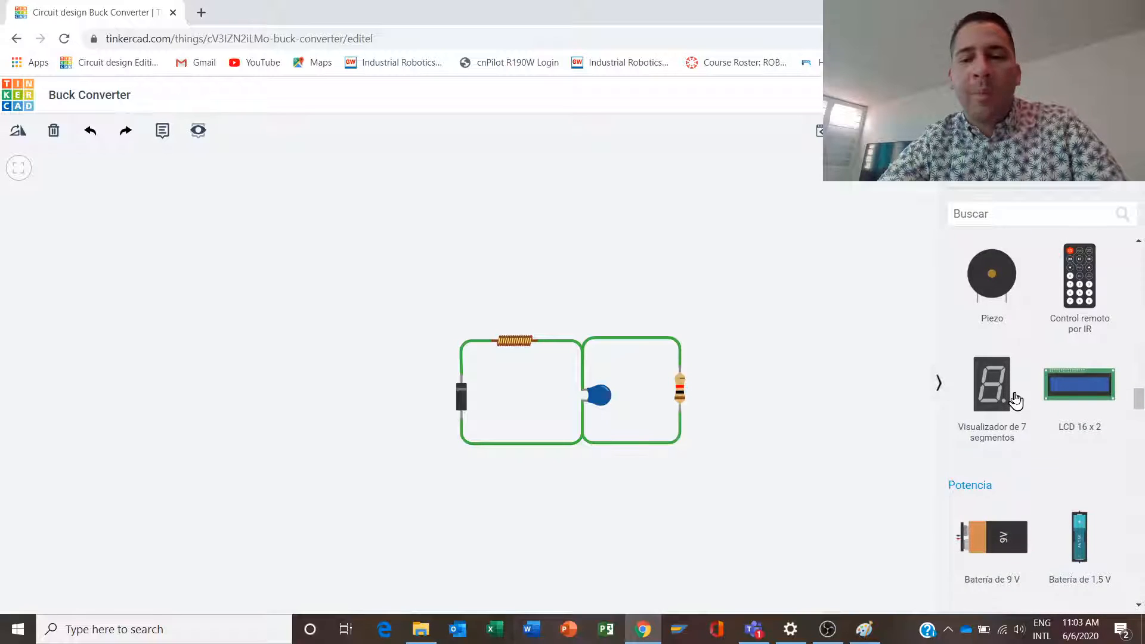
scroll(1016, 400, down, 2)
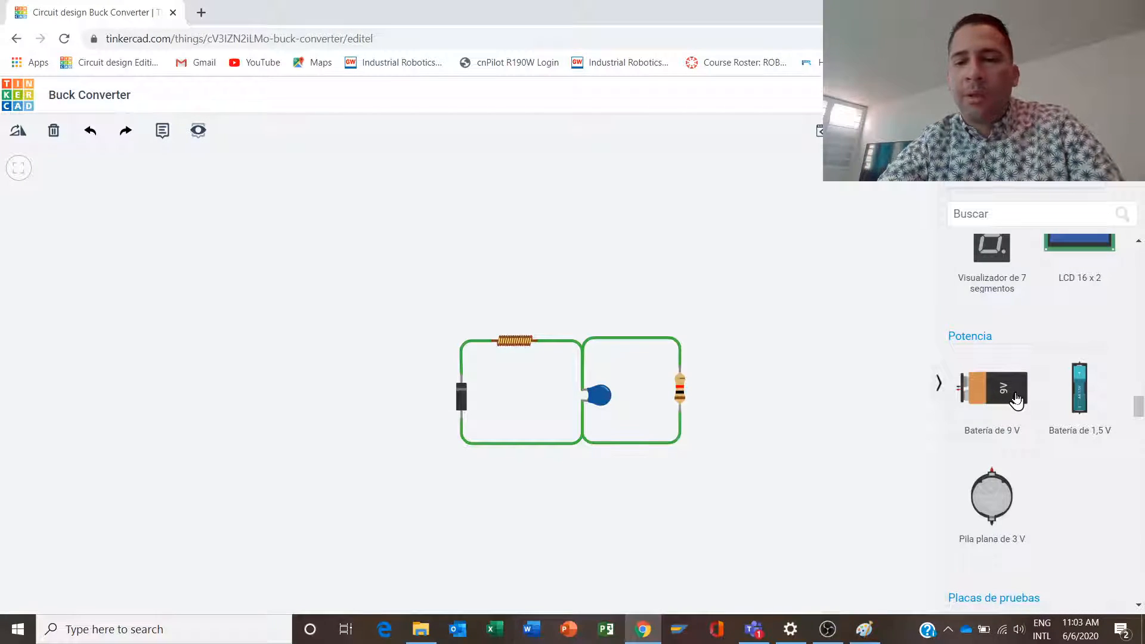
scroll(1016, 399, down, 5)
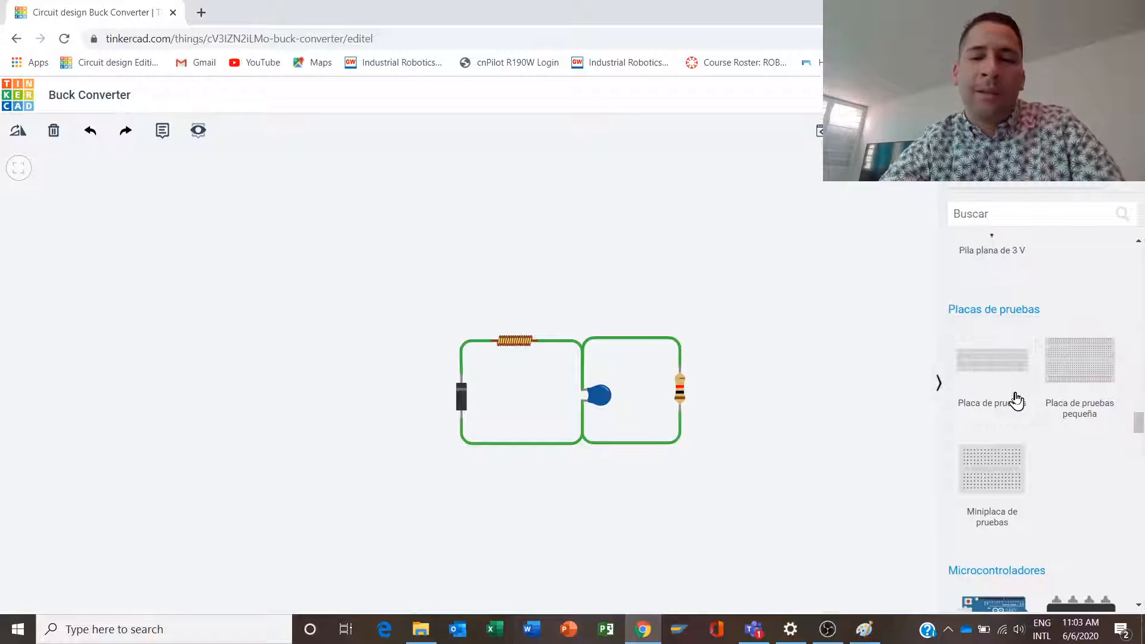
scroll(1016, 399, down, 5)
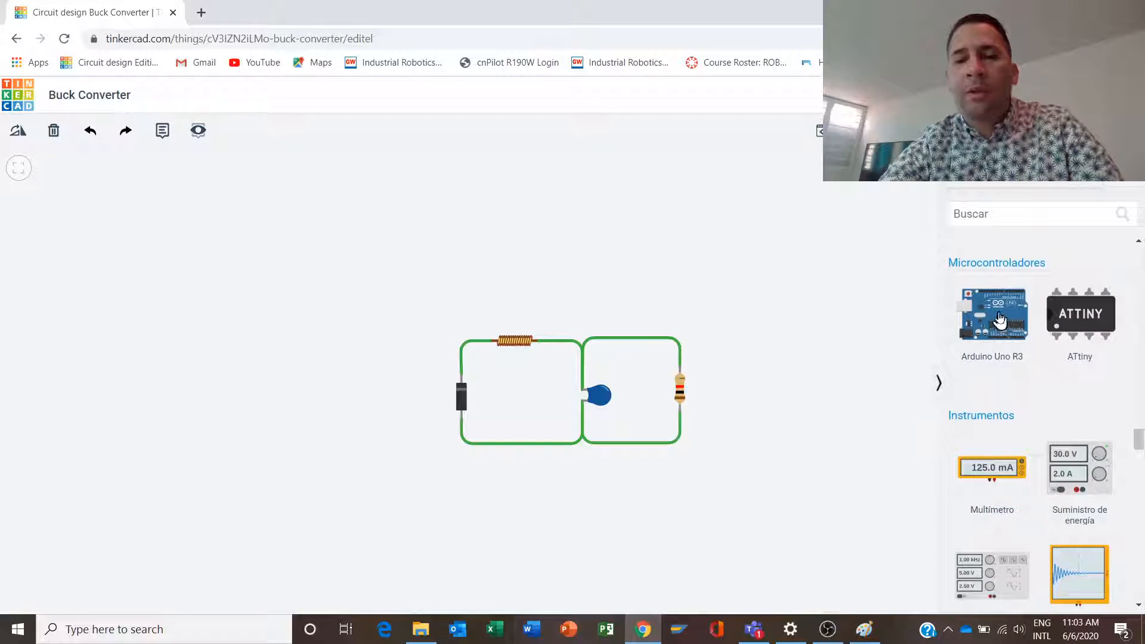
- Place an Arduino Uno R3 over the circuit and switch its code editor from blocks to text
drag(1002, 331, 366, 272)
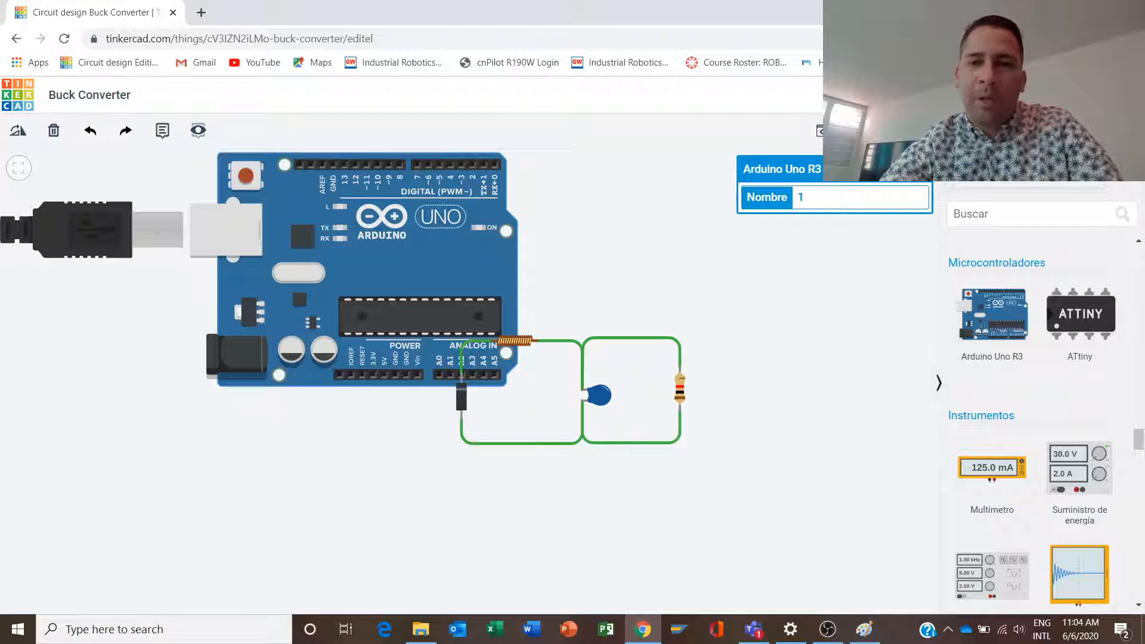
click(819, 130)
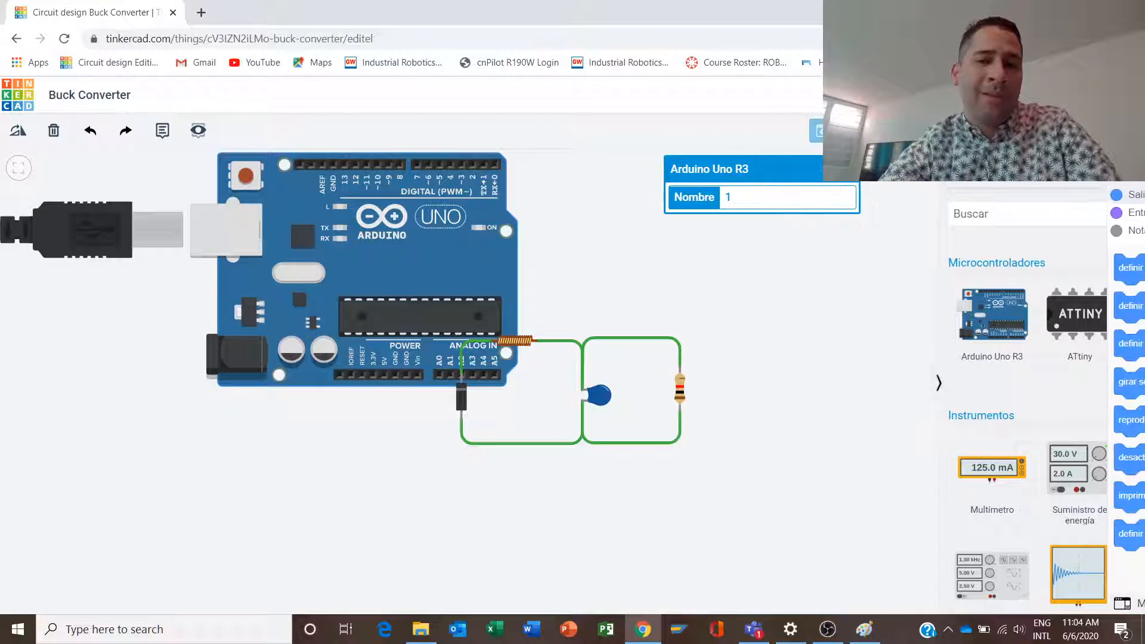
click(760, 173)
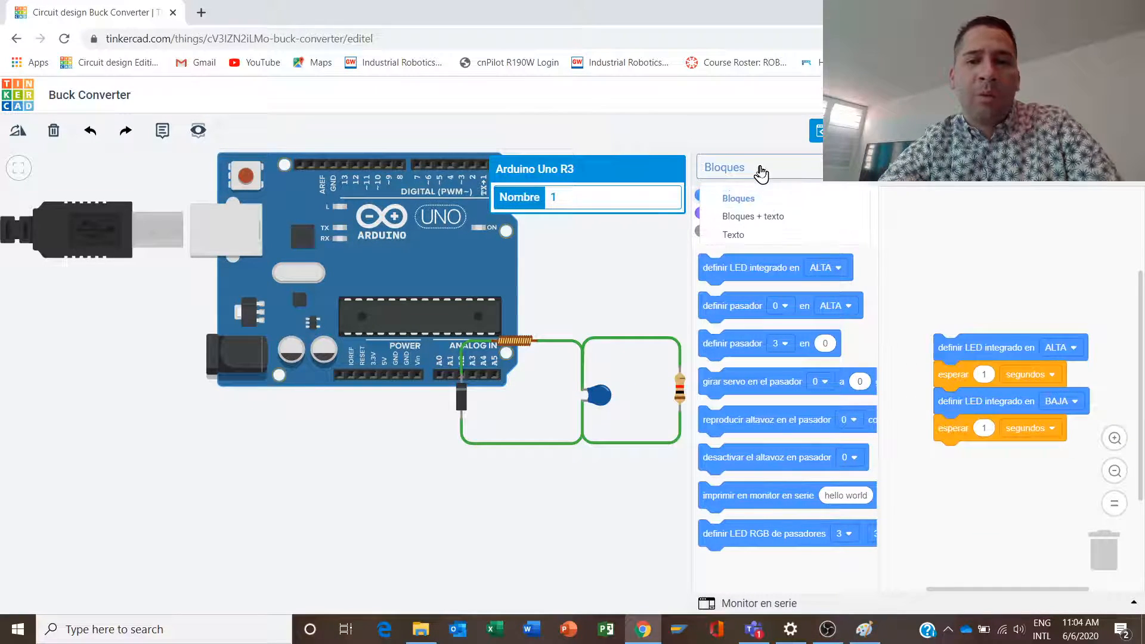
click(757, 245)
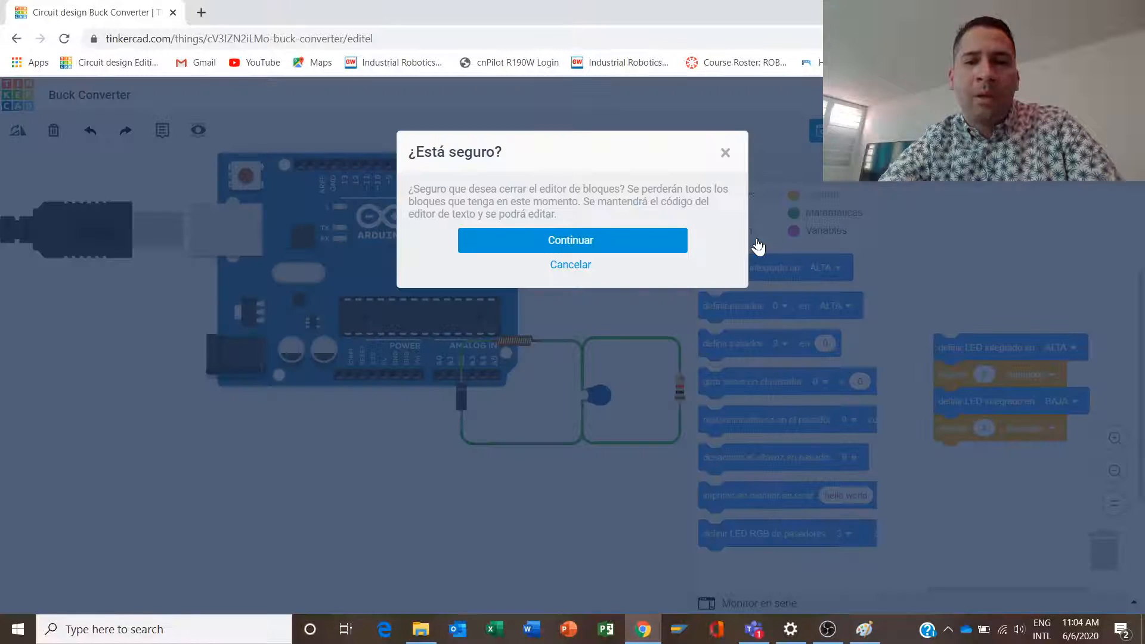
click(607, 247)
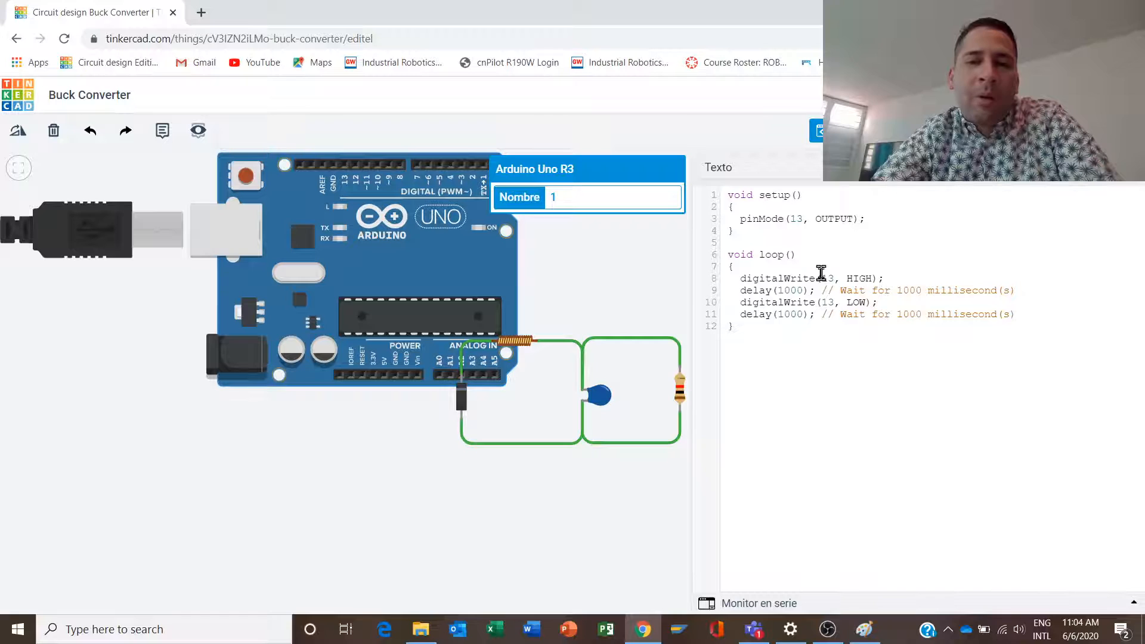
- Close the code editor and delete the Arduino Uno R3 from the design
click(844, 130)
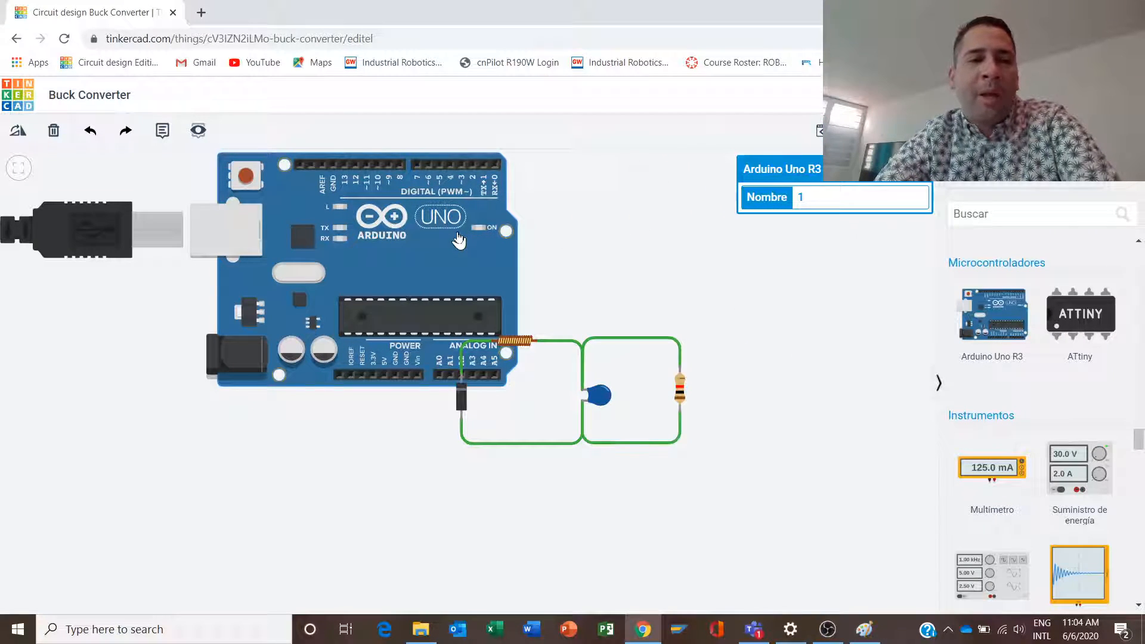
key(Delete)
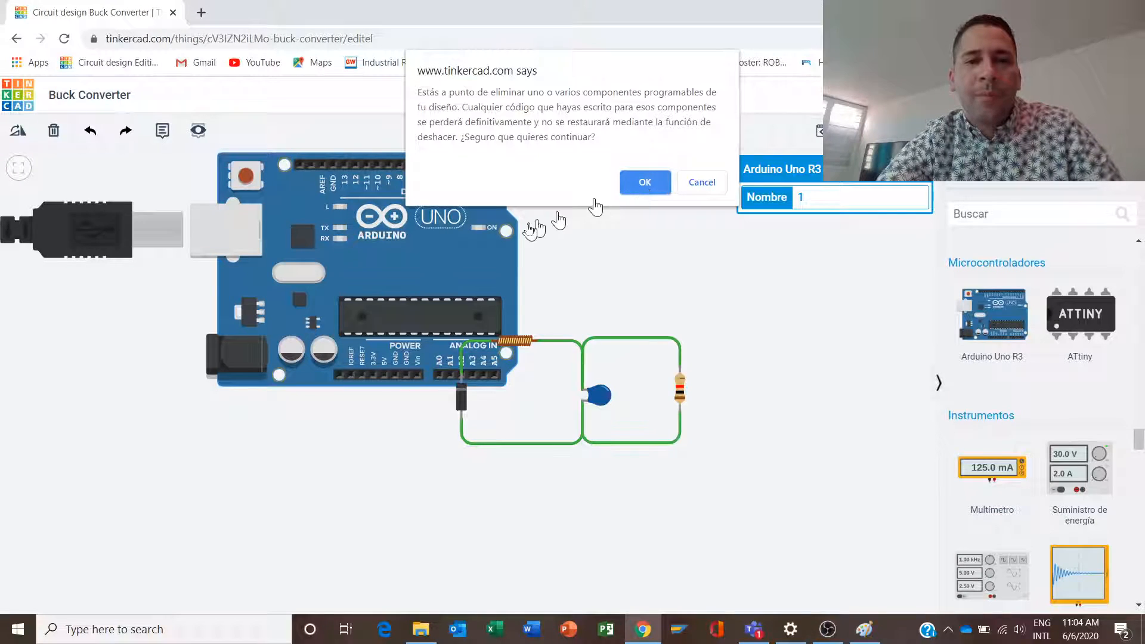
click(635, 184)
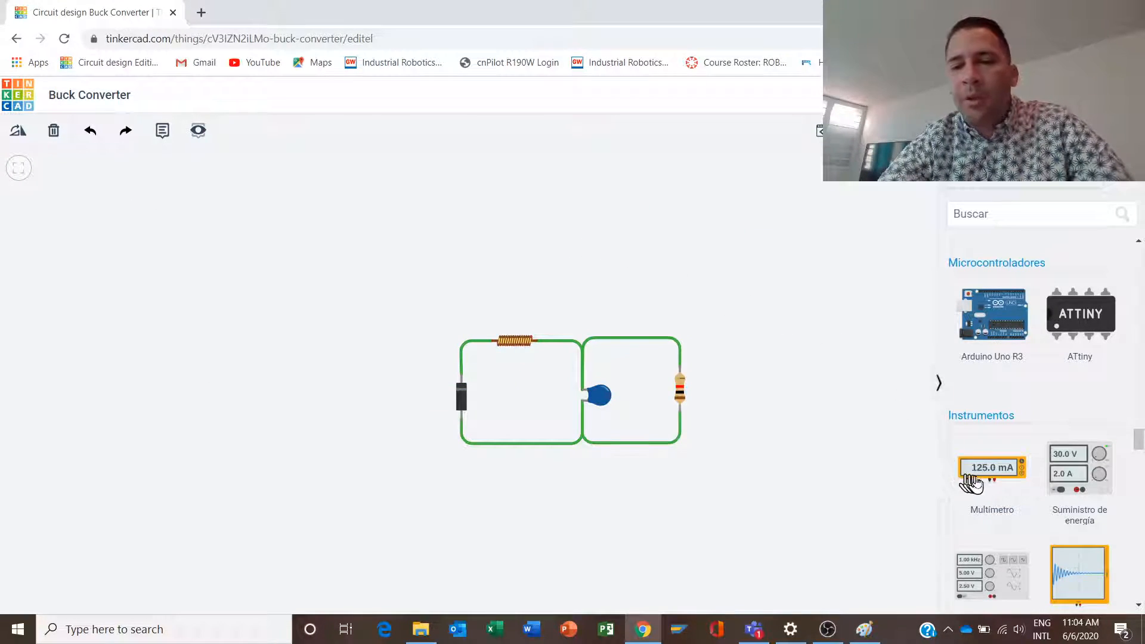
- Place a function generator above and left of the circuit and wire its positive terminal to the inductor's Terminal 1 with a right-angle bend
drag(1008, 588, 291, 322)
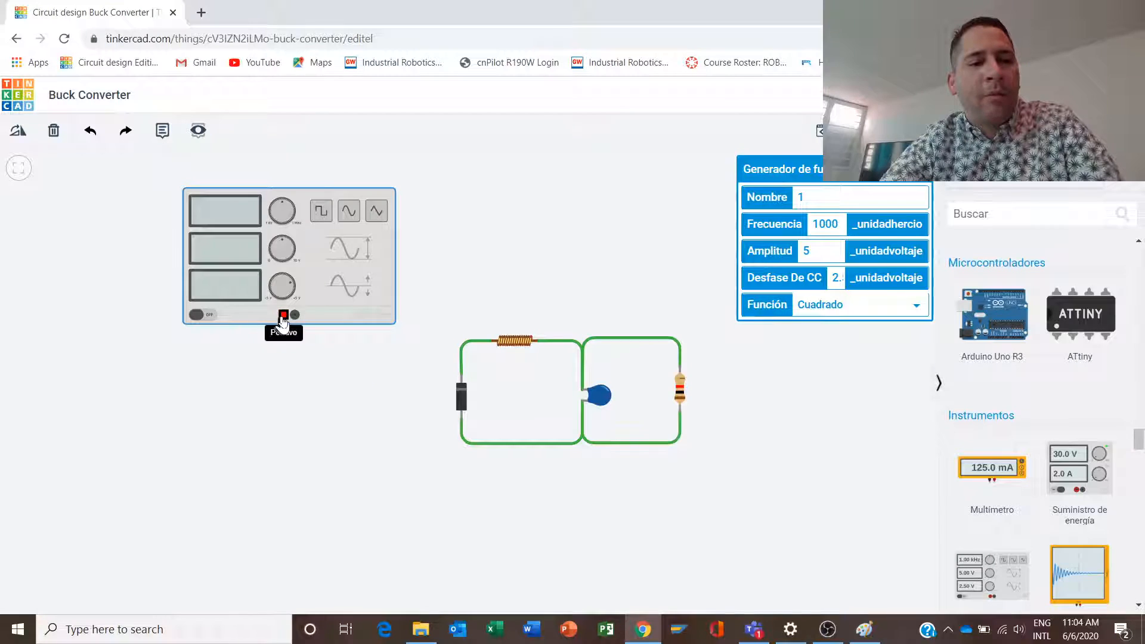
click(282, 318)
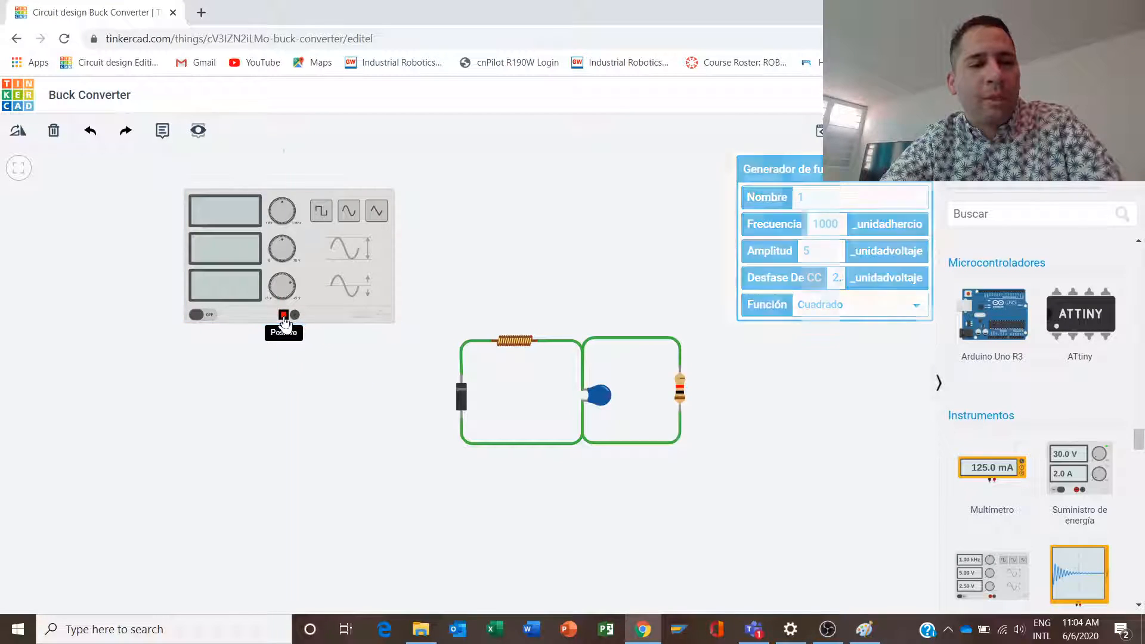
click(285, 360)
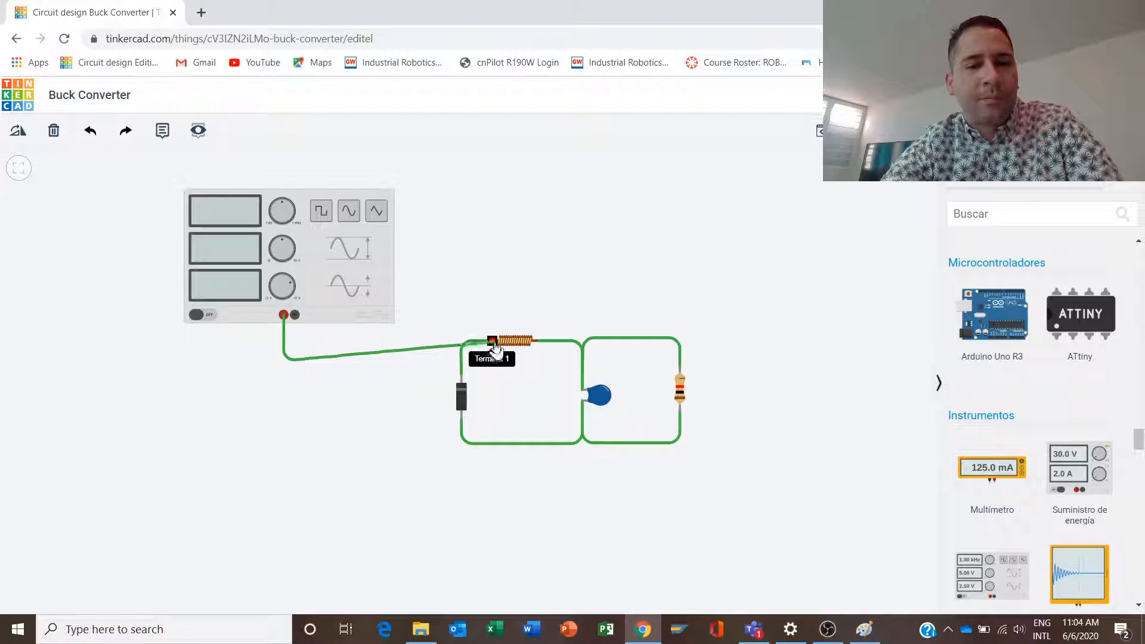
click(494, 346)
drag(312, 255, 308, 217)
click(294, 361)
drag(285, 360, 285, 348)
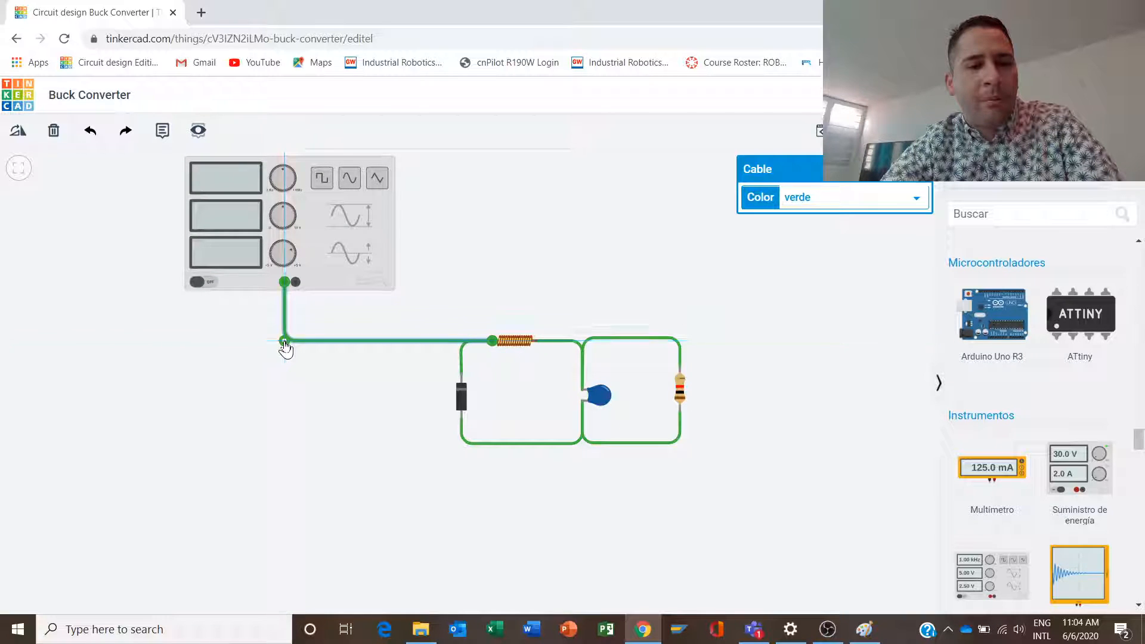
click(357, 327)
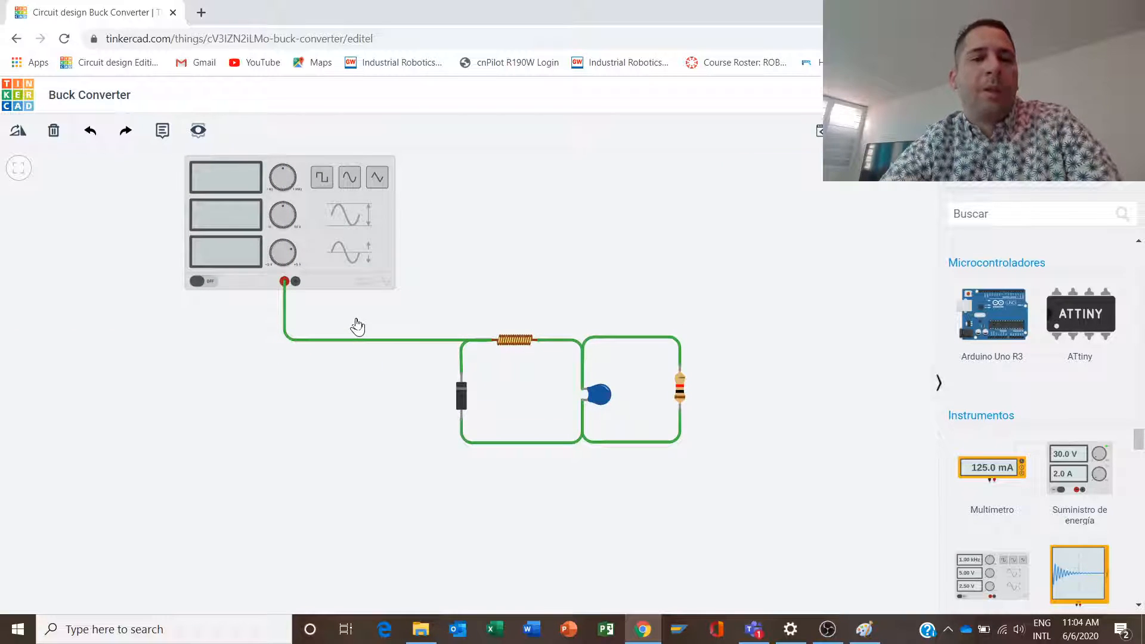
- Wire the function generator's negative terminal to the diode's anode and align the wire's corners with the circuit's bottom wire
click(296, 281)
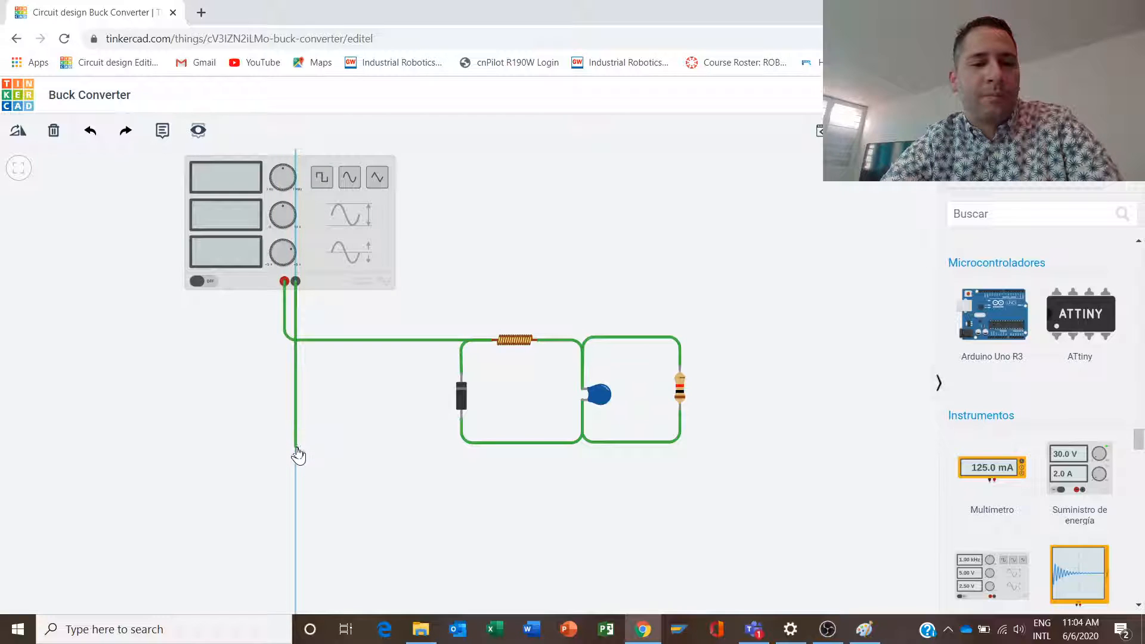
click(296, 447)
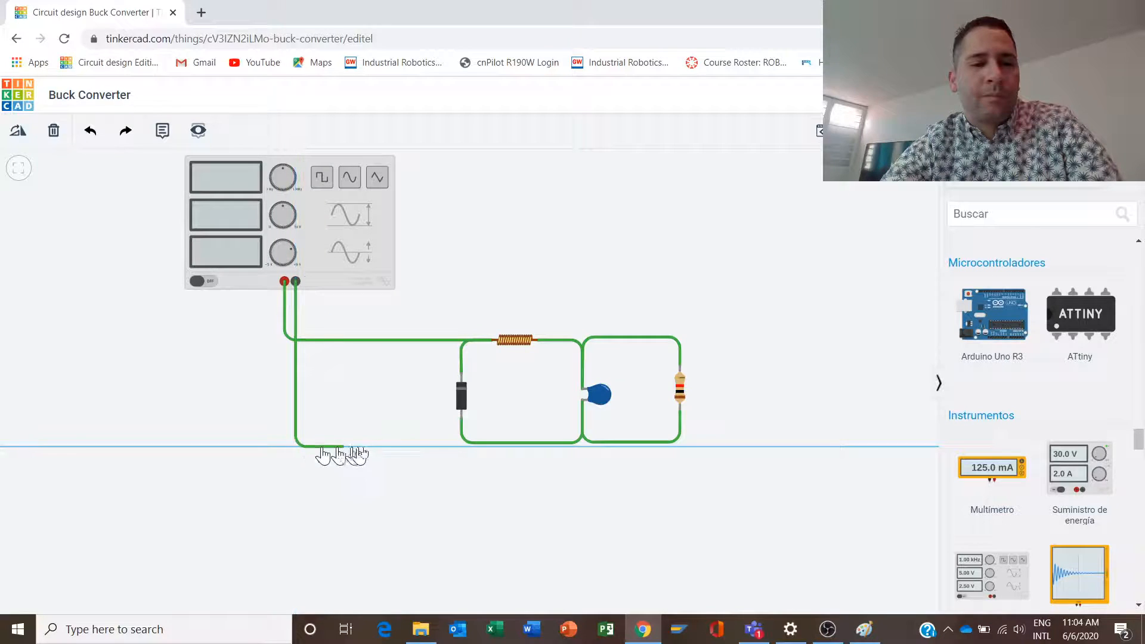
click(462, 447)
click(461, 419)
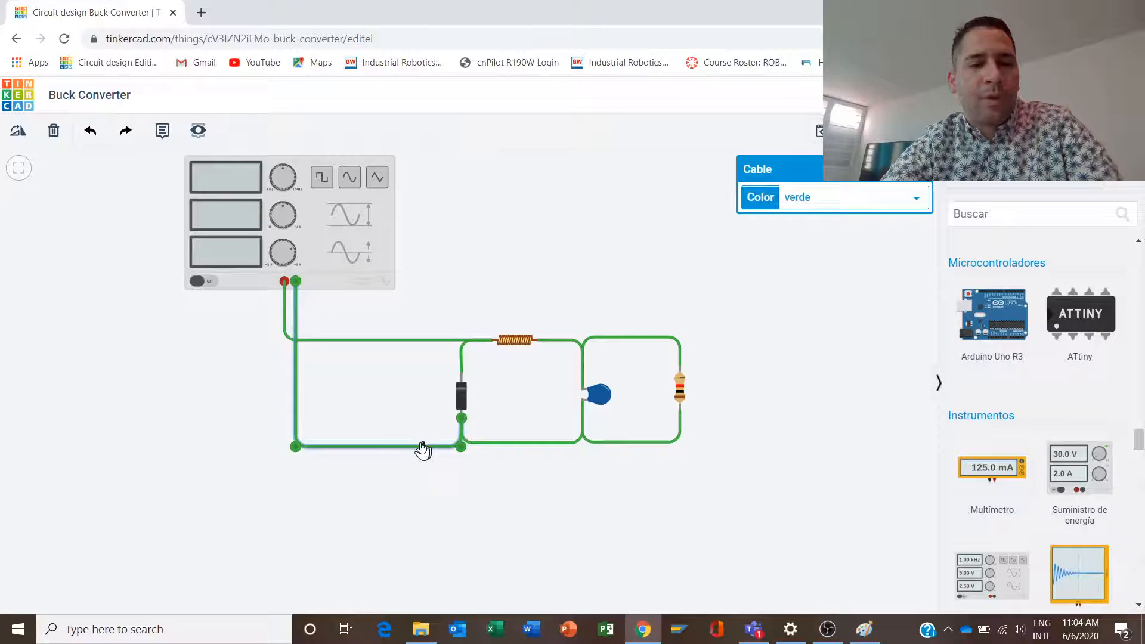
drag(461, 446, 461, 442)
drag(298, 453, 299, 443)
click(349, 424)
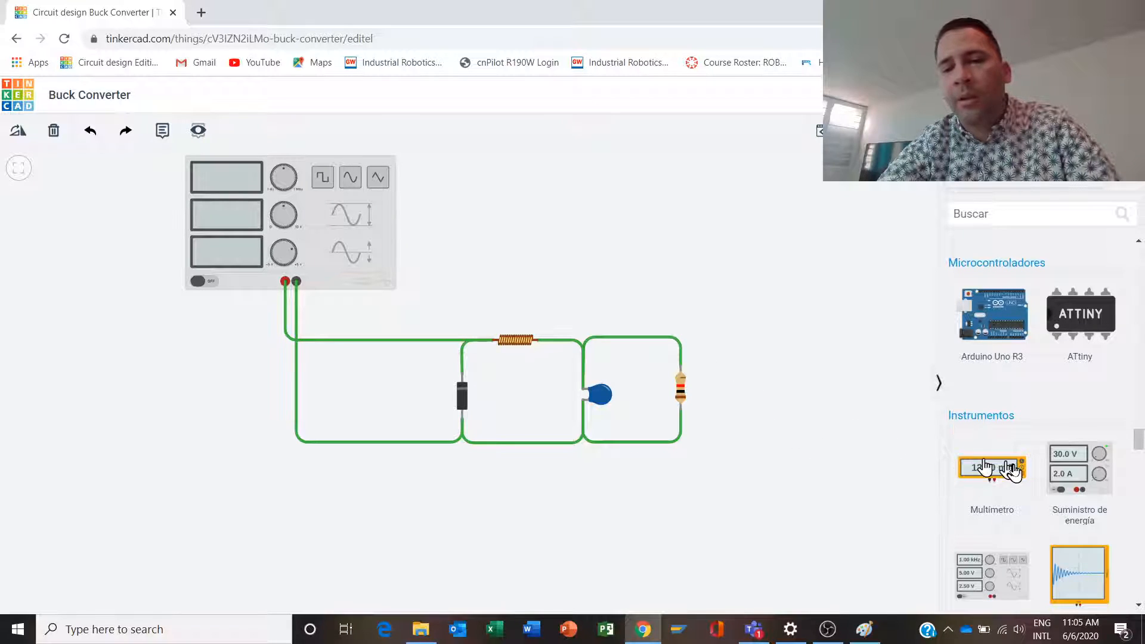
- Place a multimeter above and to the right of the resistor
drag(992, 467, 805, 315)
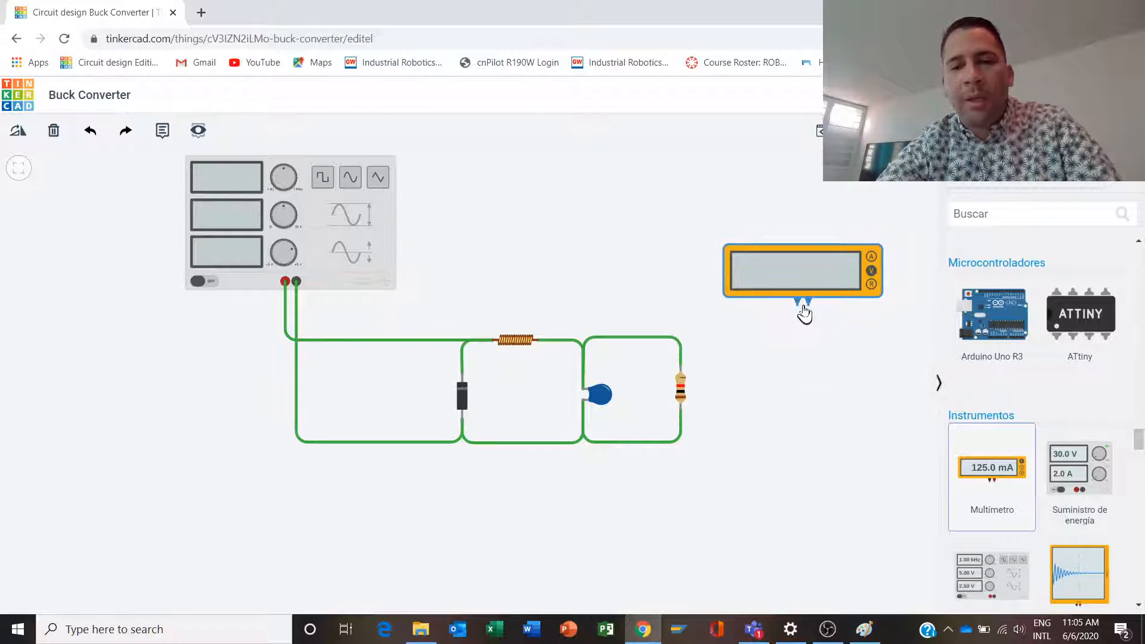
click(808, 299)
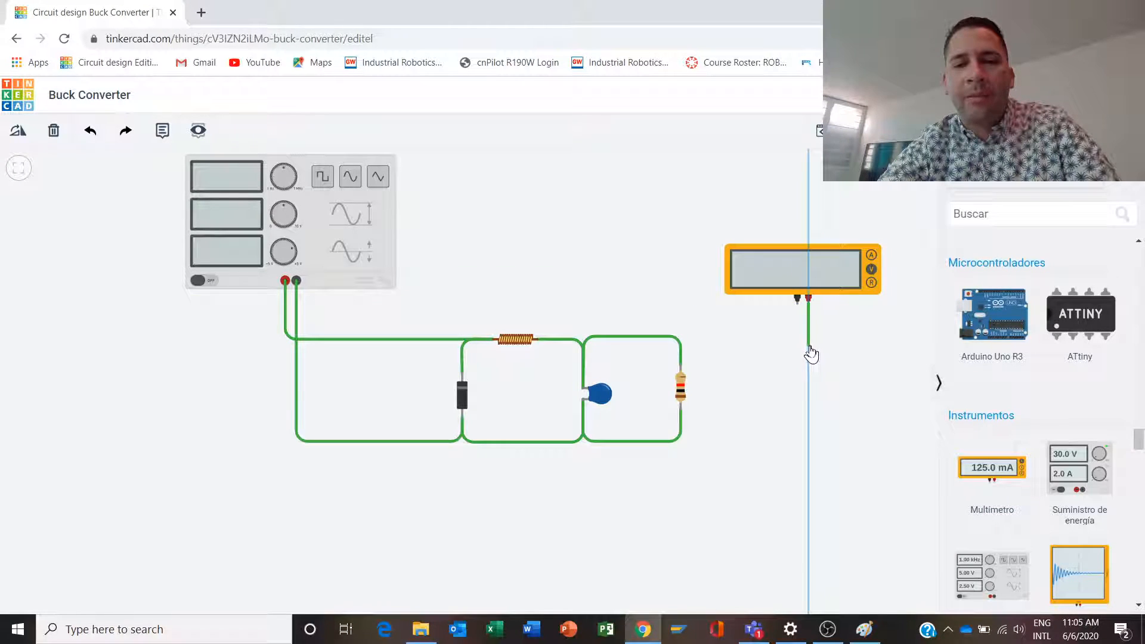
click(809, 352)
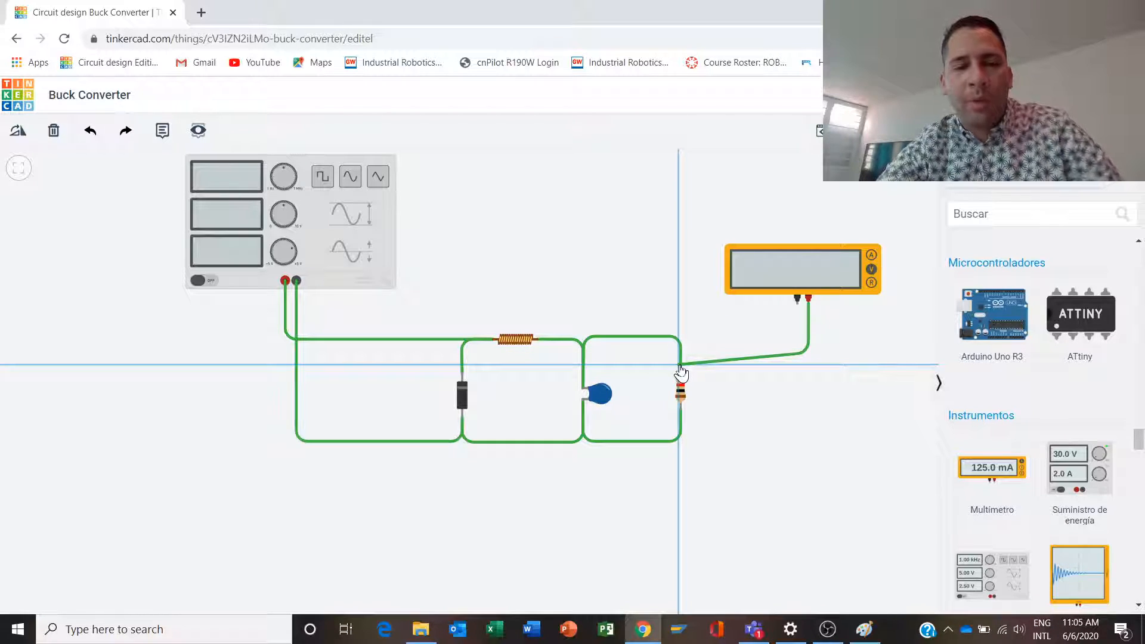
key(Escape)
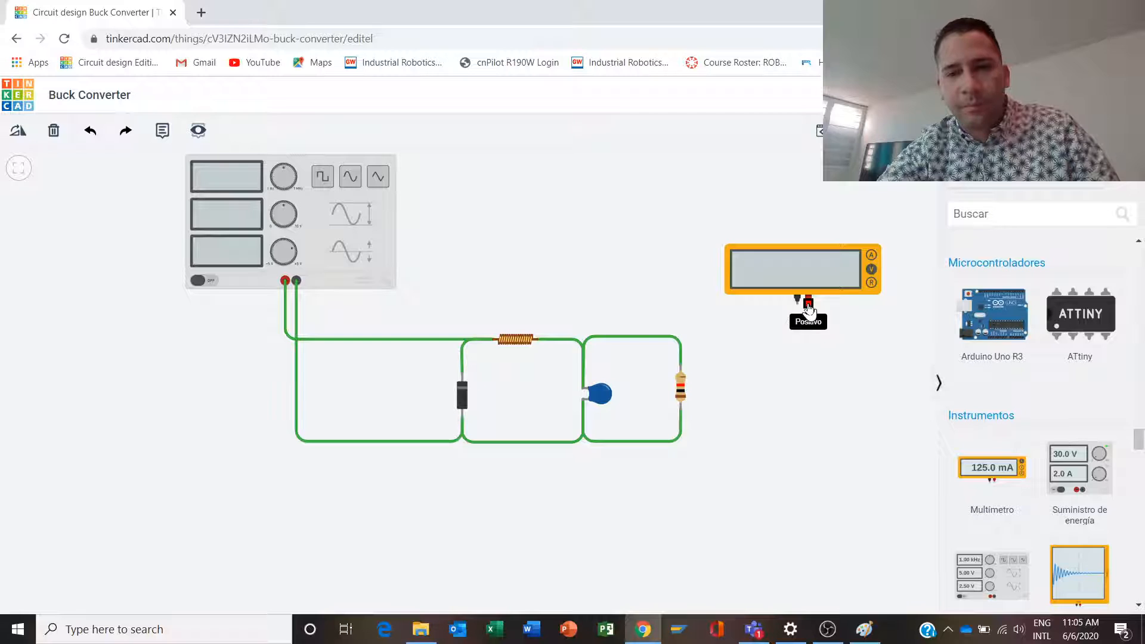
- Wire the multimeter's positive terminal to the resistor's upper terminal and straighten the wire's corner to a right angle
click(809, 305)
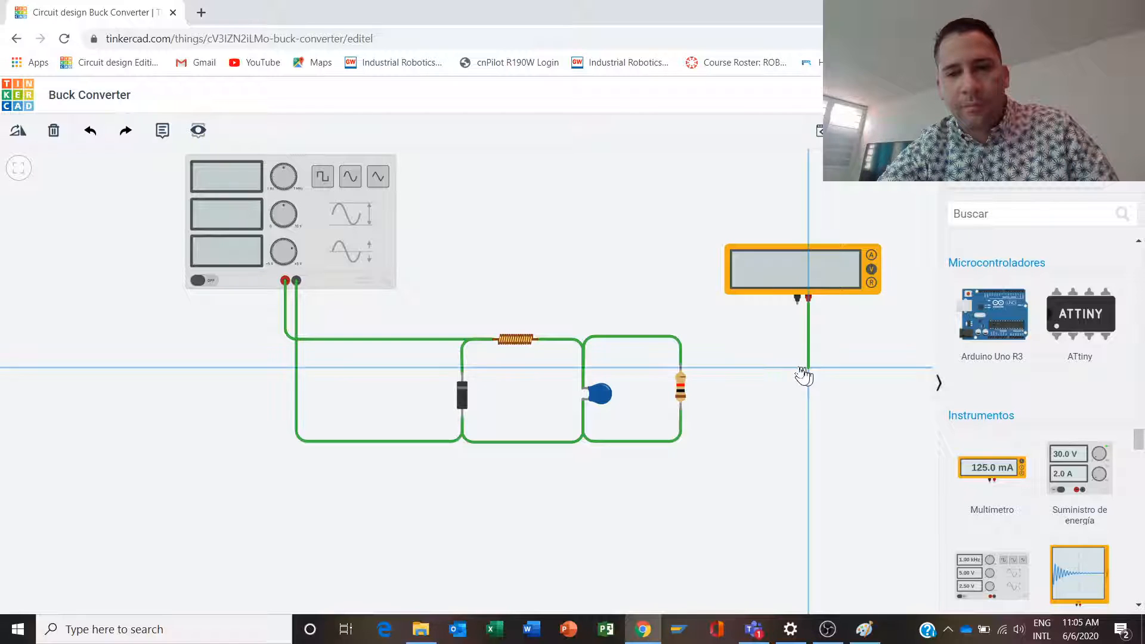
click(809, 368)
click(681, 366)
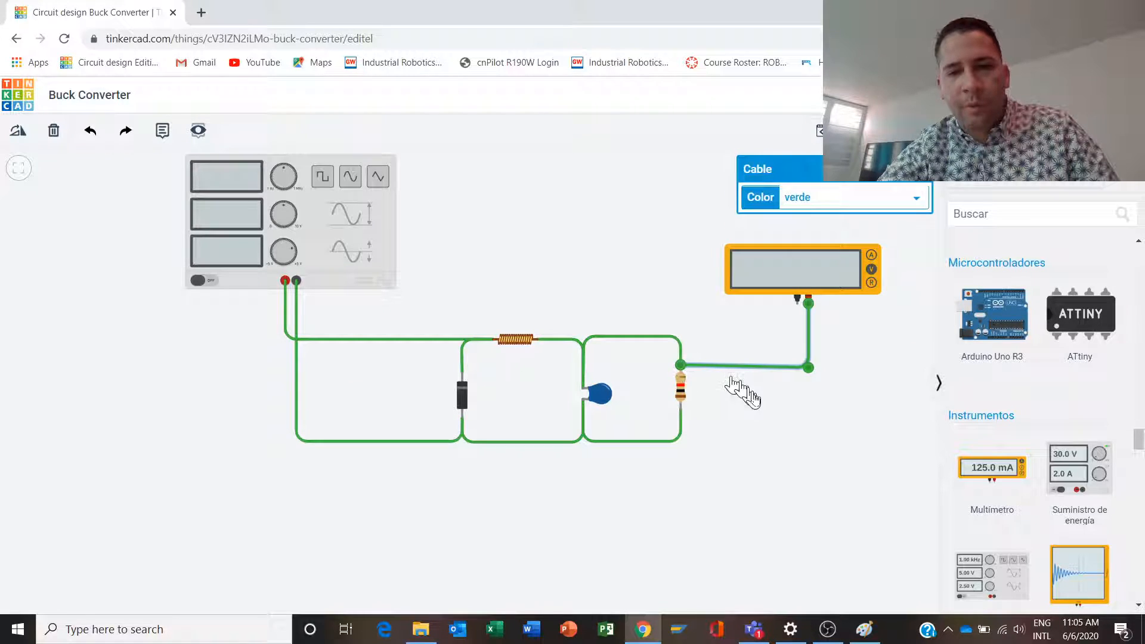
drag(809, 368, 809, 365)
click(766, 393)
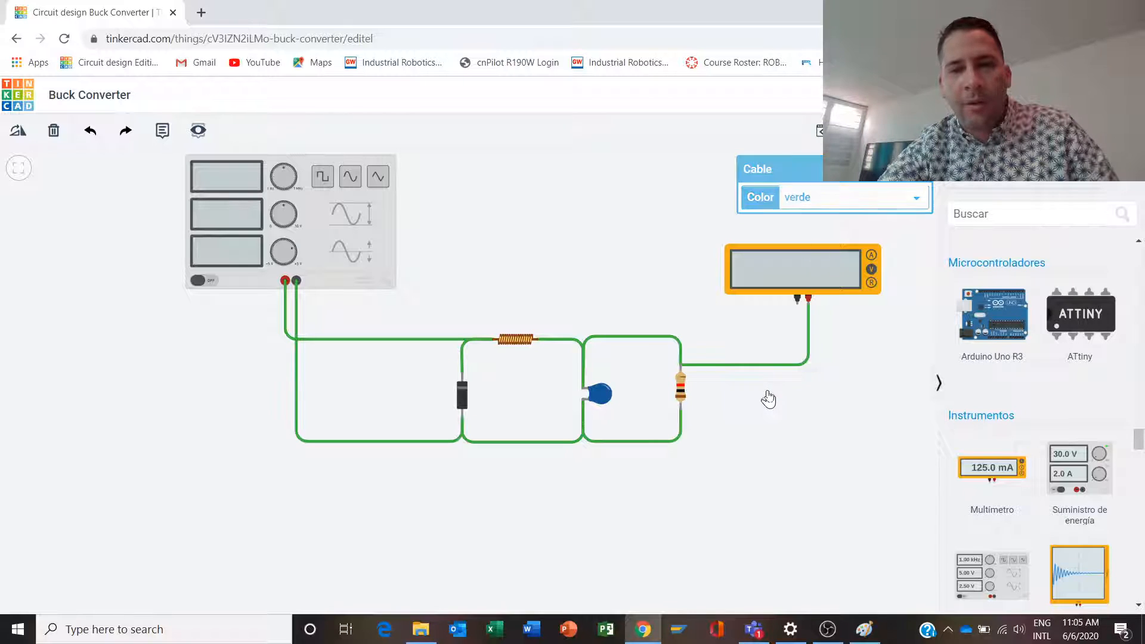
- Wire the multimeter's negative terminal to the resistor's lower terminal and straighten the wire's corner to a right angle
click(796, 307)
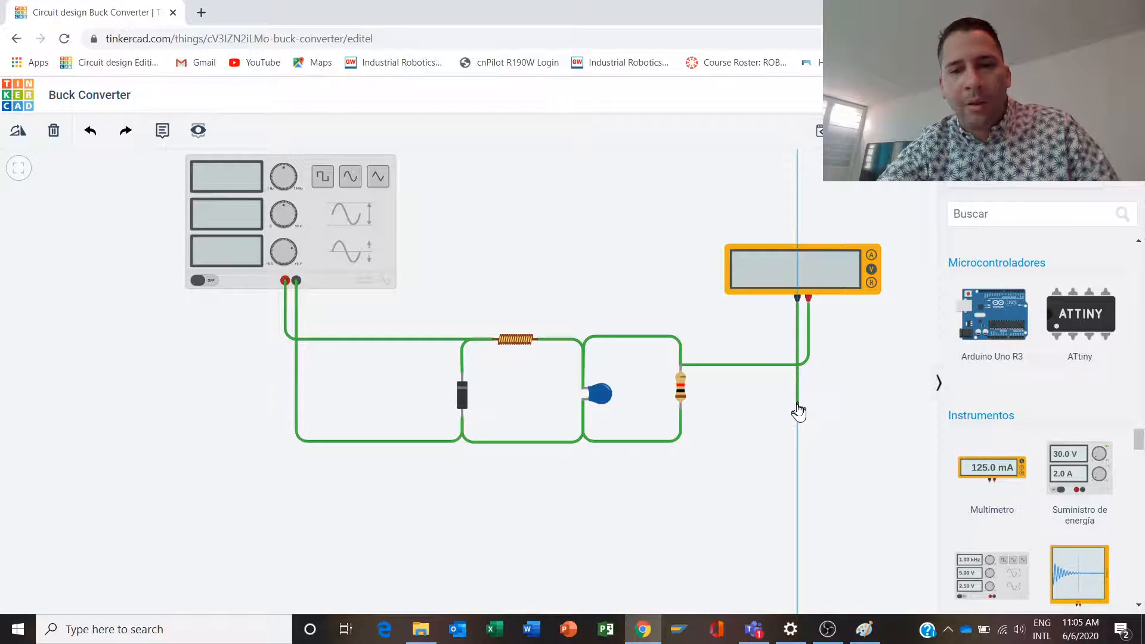
click(797, 411)
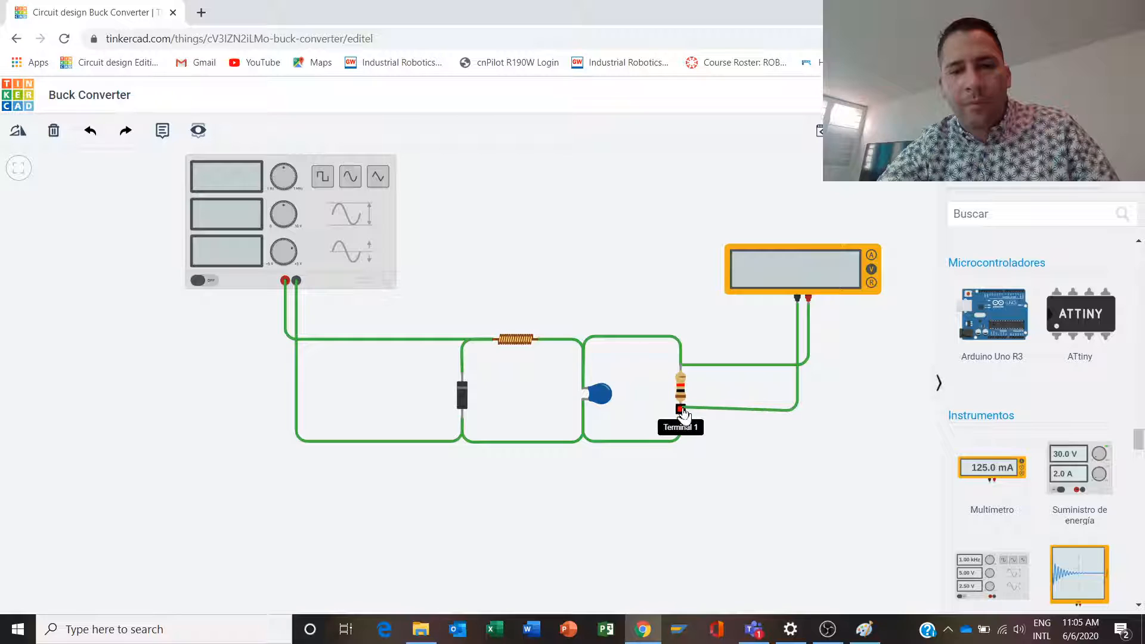
click(680, 410)
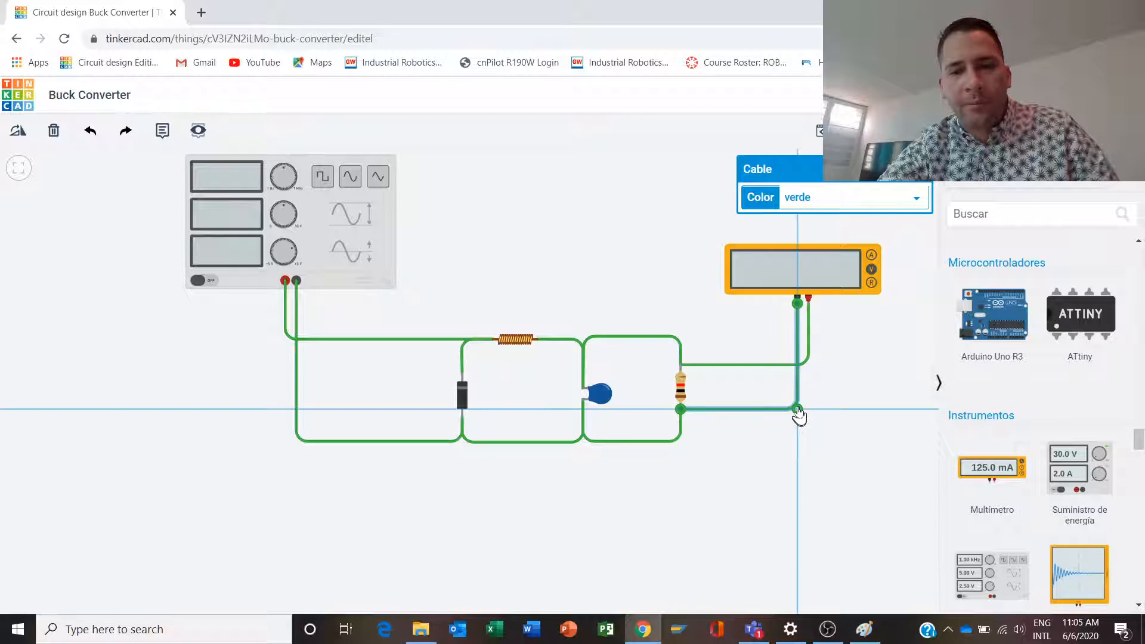
click(774, 449)
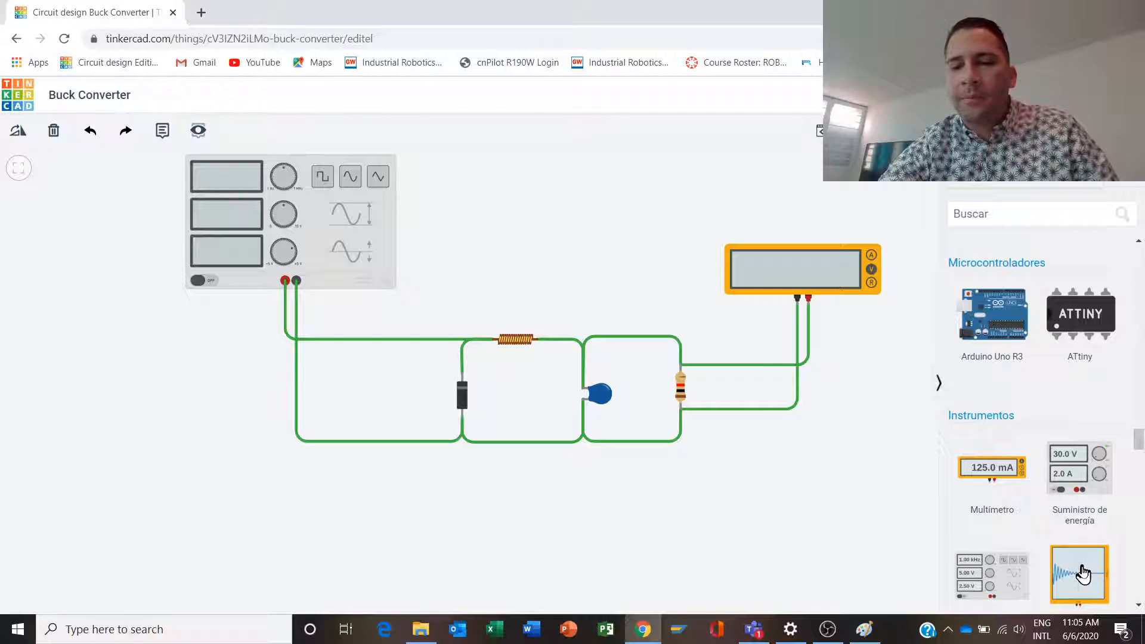
- Place an oscilloscope above the capacitor and wire its positive terminal to the resistor's upper terminal with right-angle bends
drag(1084, 574, 615, 310)
click(639, 309)
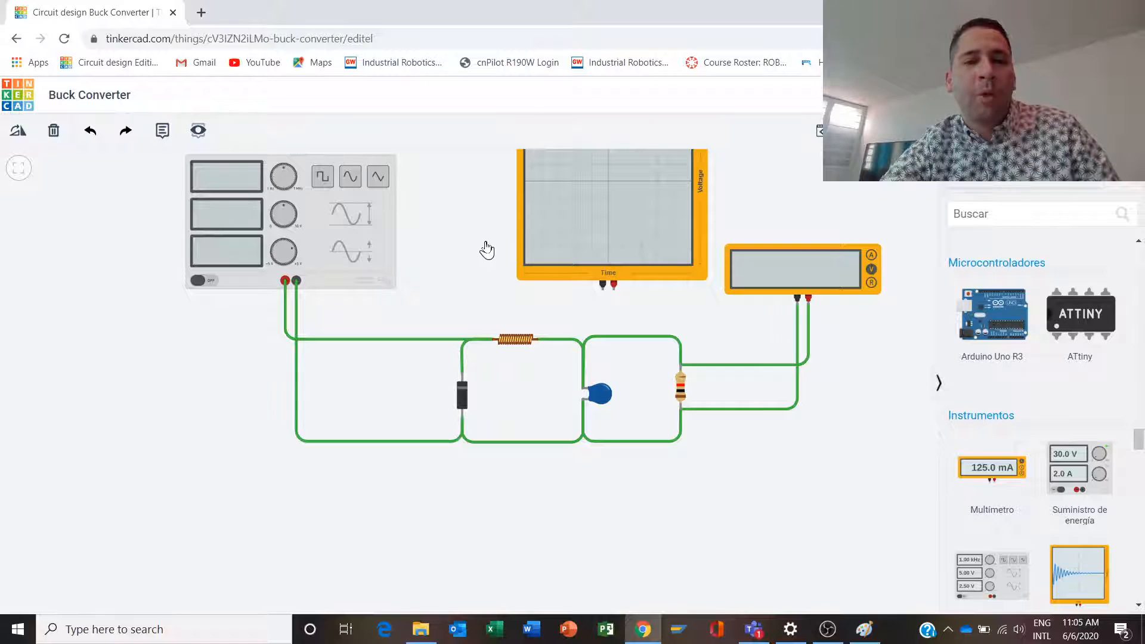
click(615, 285)
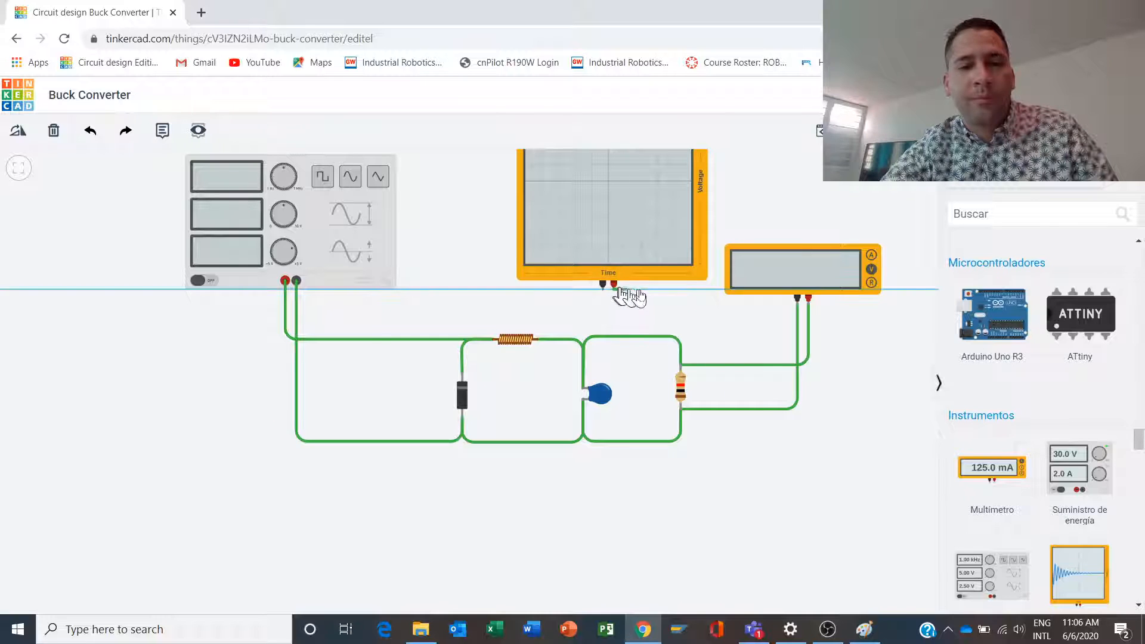
click(708, 291)
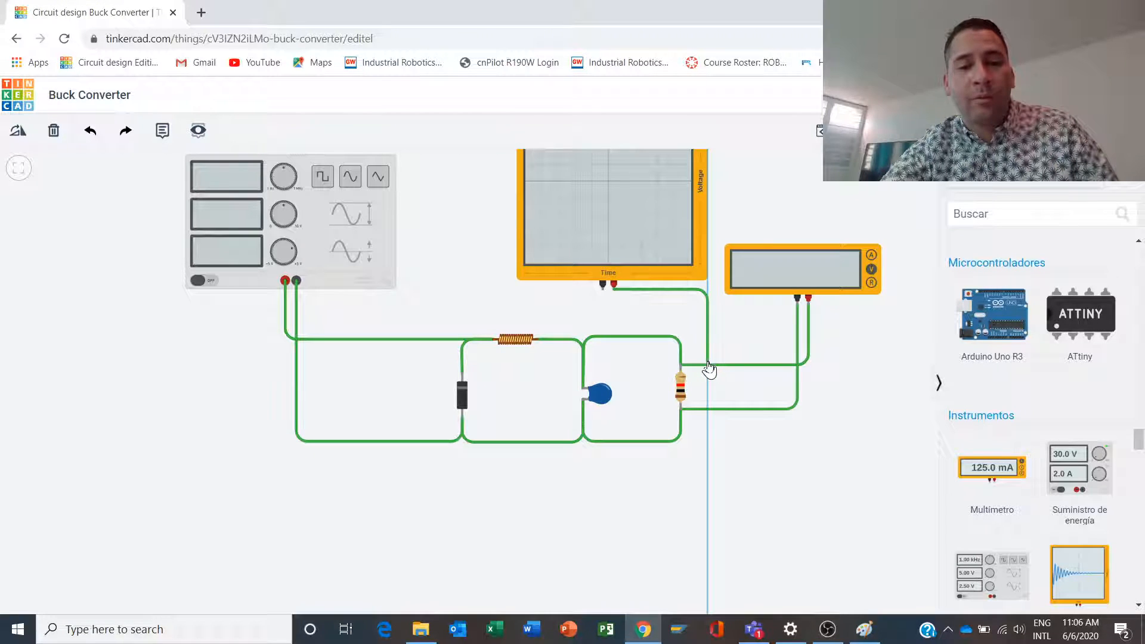
click(680, 366)
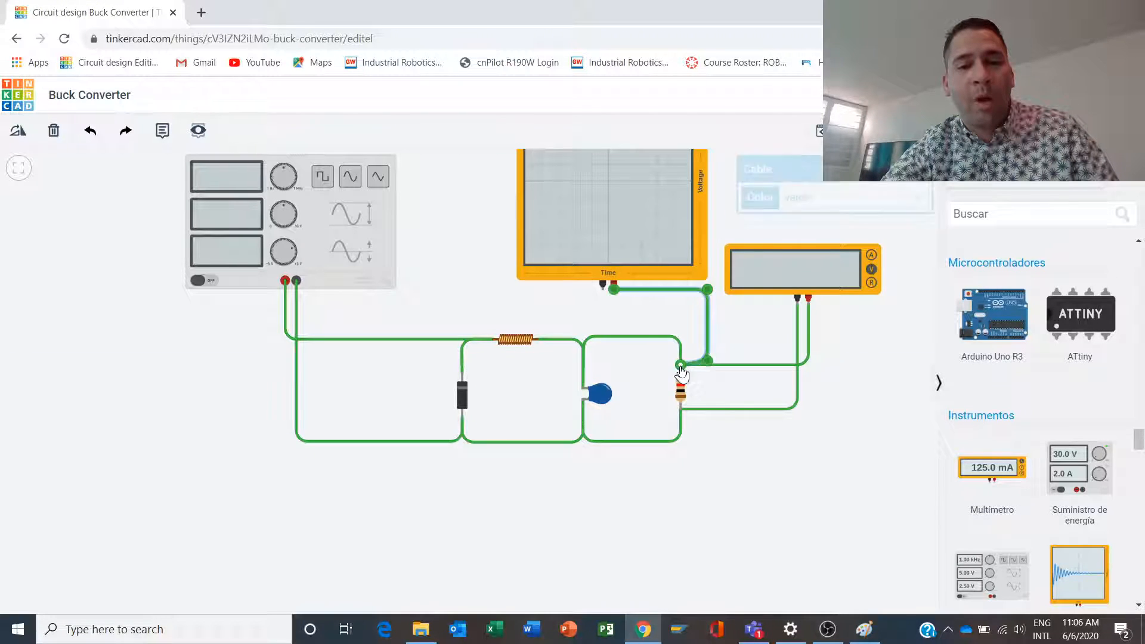
drag(708, 361, 708, 365)
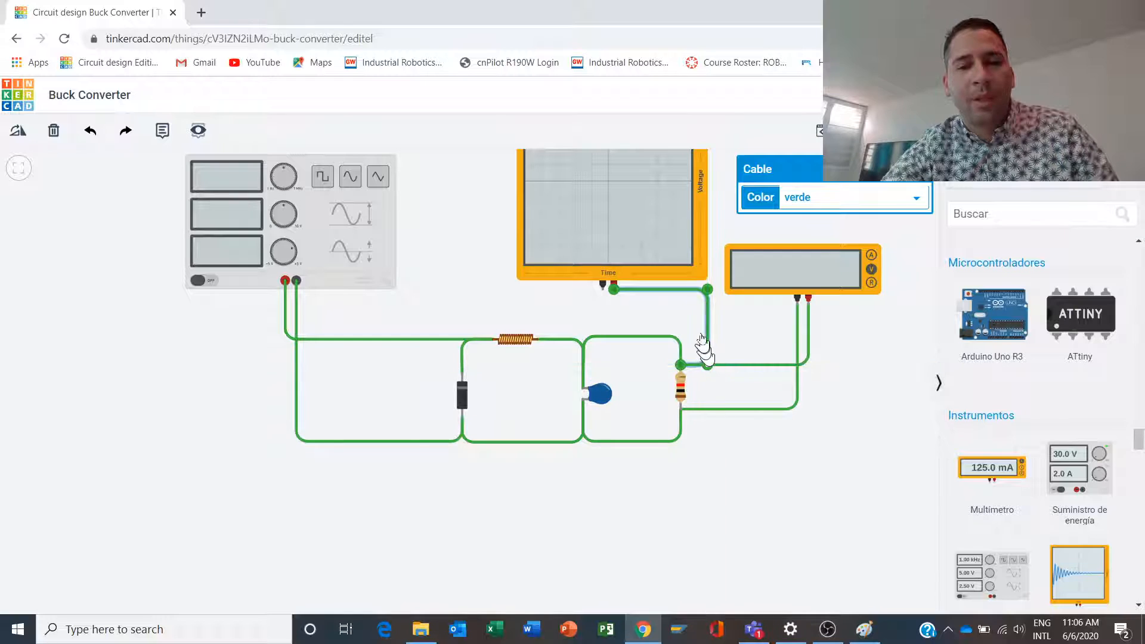
click(688, 322)
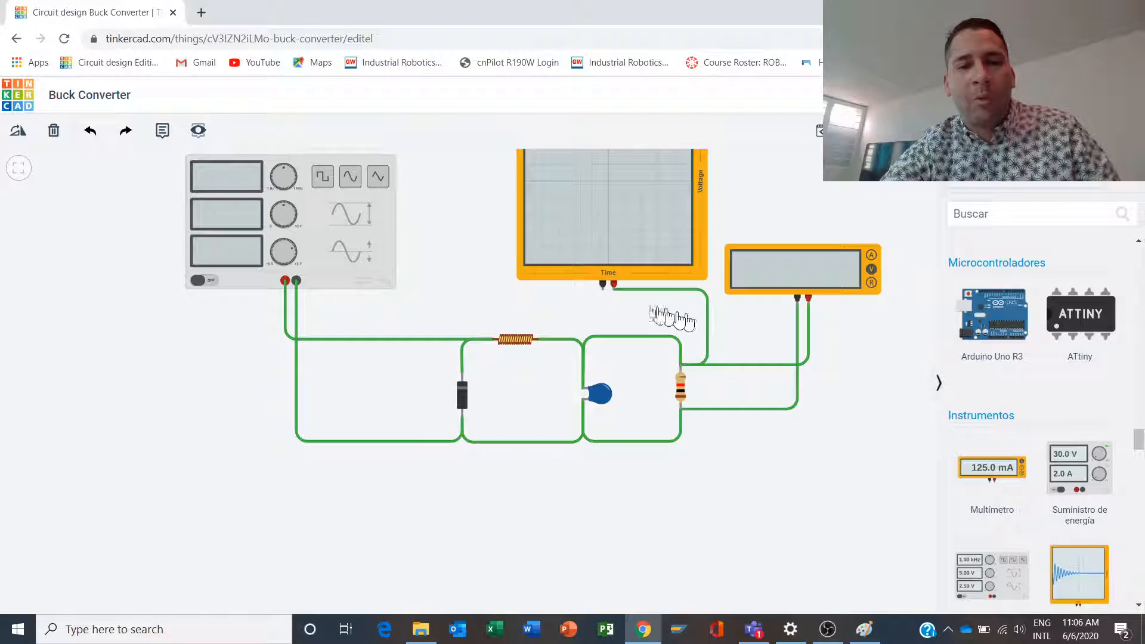
- Wire the oscilloscope's negative terminal to the resistor's lower terminal, routing it with right-angle bends outside the positive wire
click(604, 290)
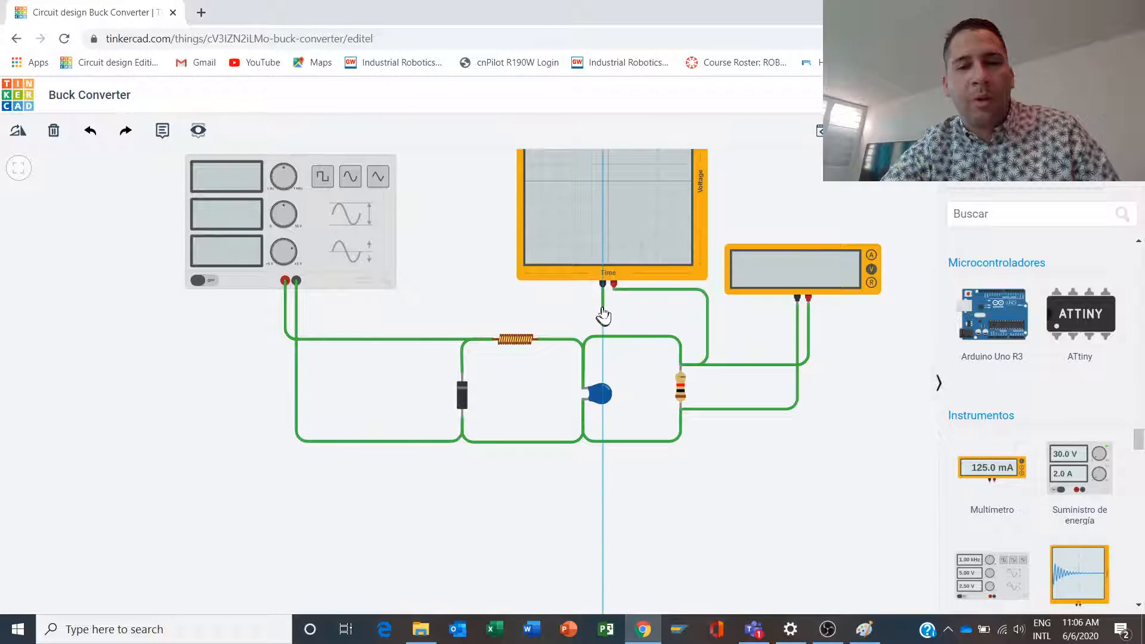
click(603, 306)
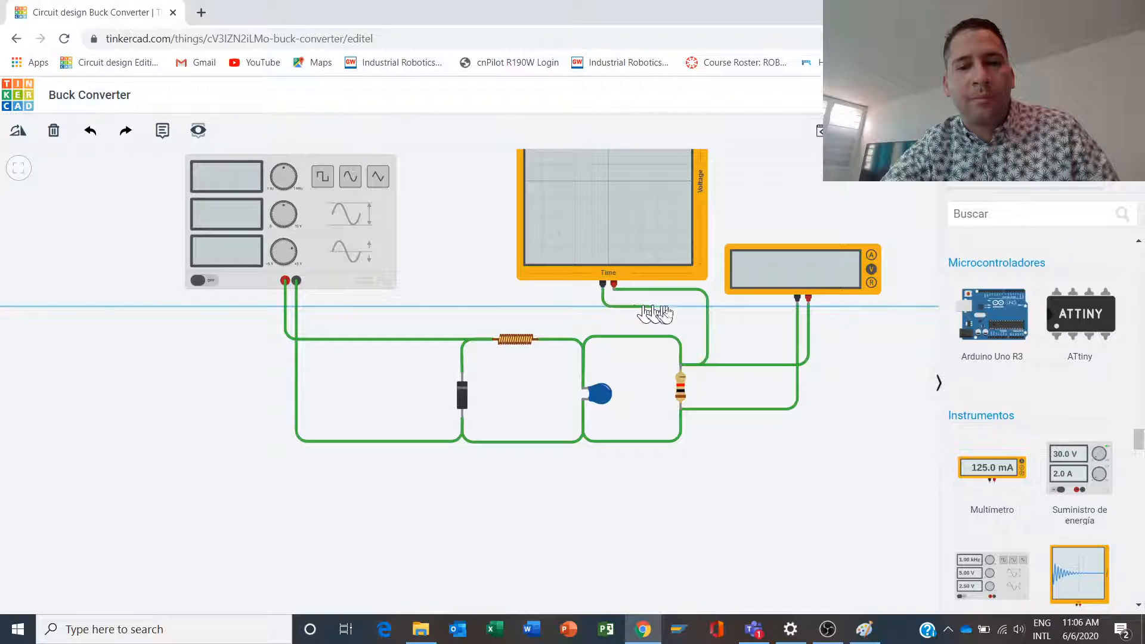
click(731, 307)
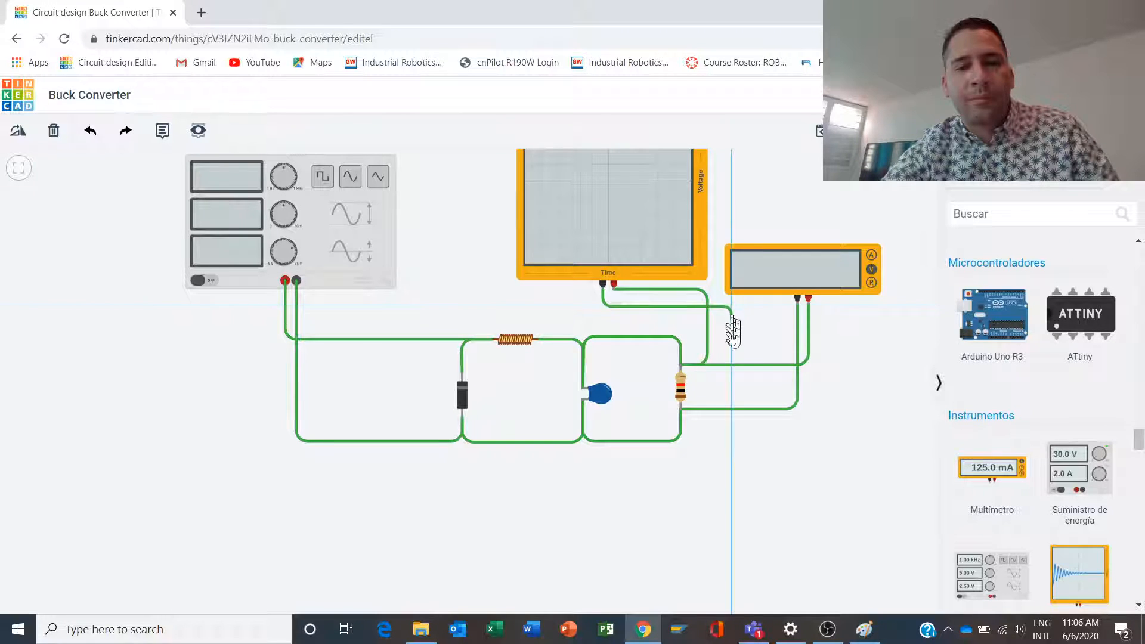
click(733, 405)
click(680, 409)
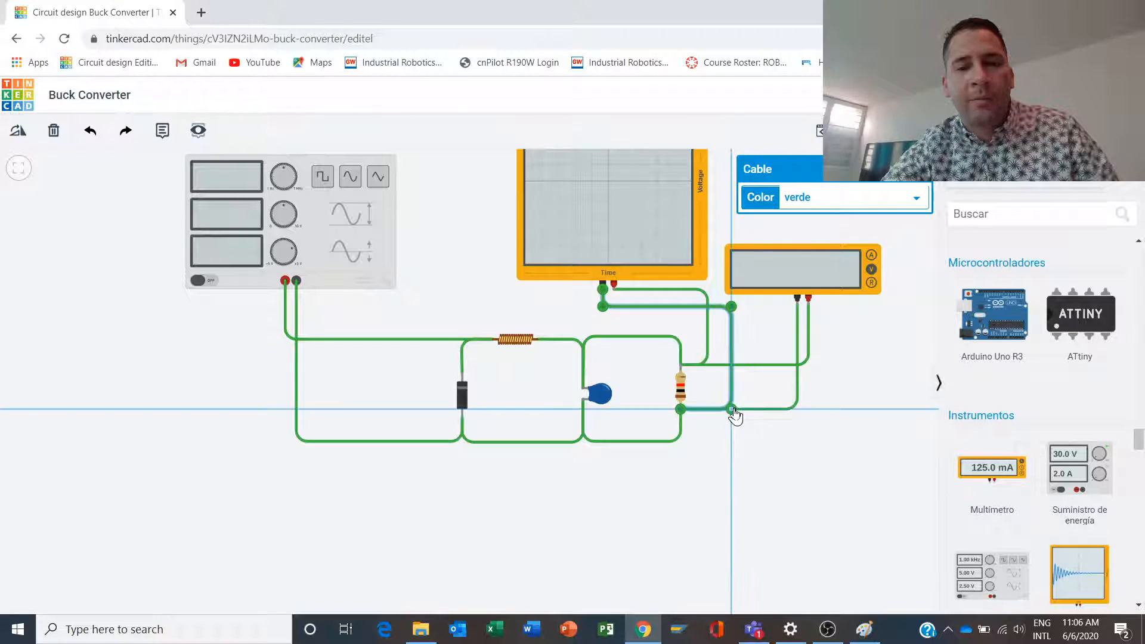
click(755, 438)
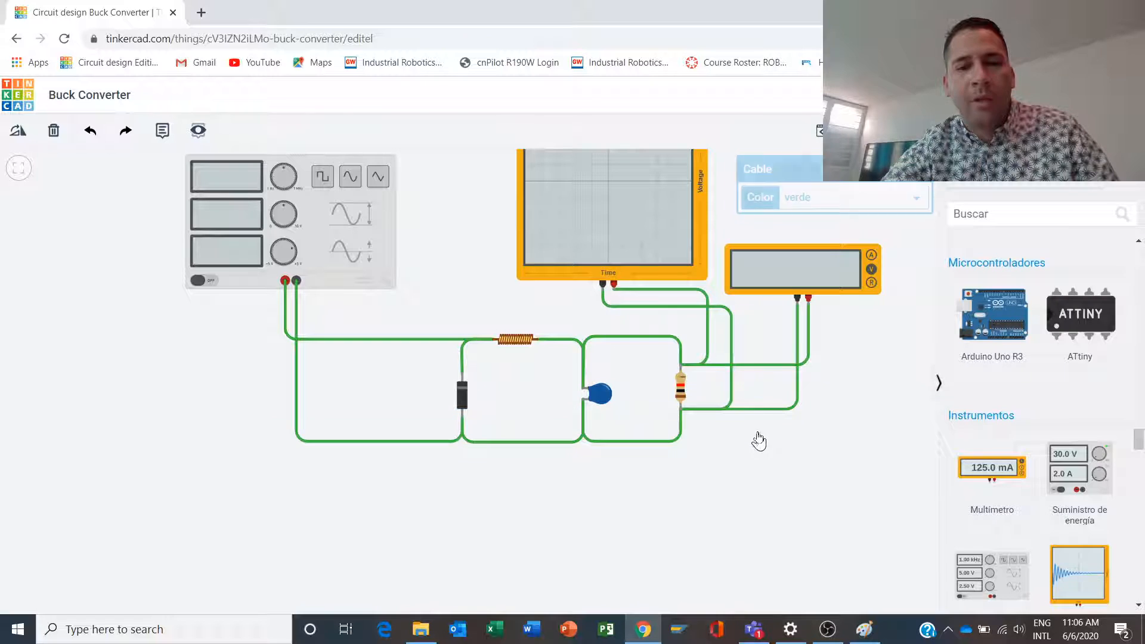
- Color the positive wires of the multimeter and the oscilloscope red (rojo)
click(809, 356)
click(794, 195)
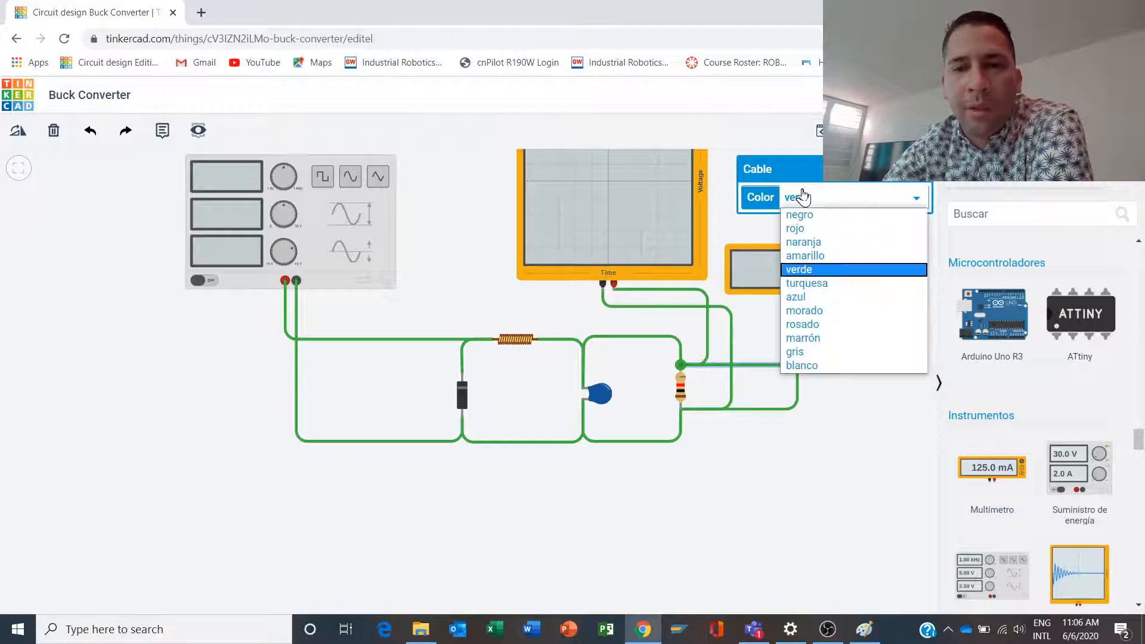
click(811, 229)
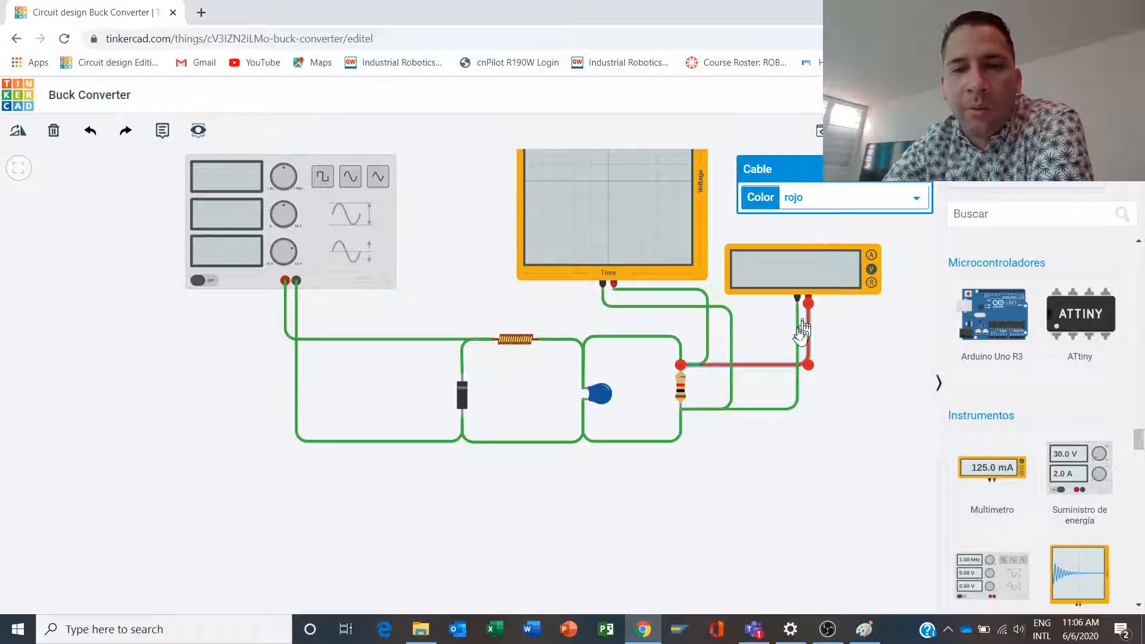
click(657, 290)
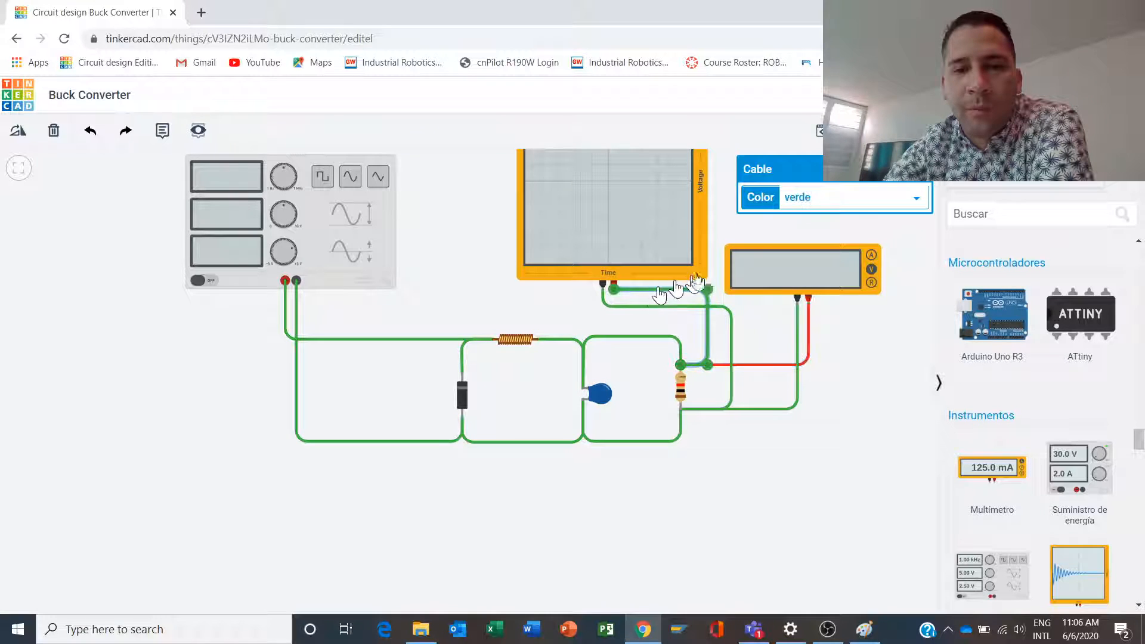
click(797, 199)
click(812, 230)
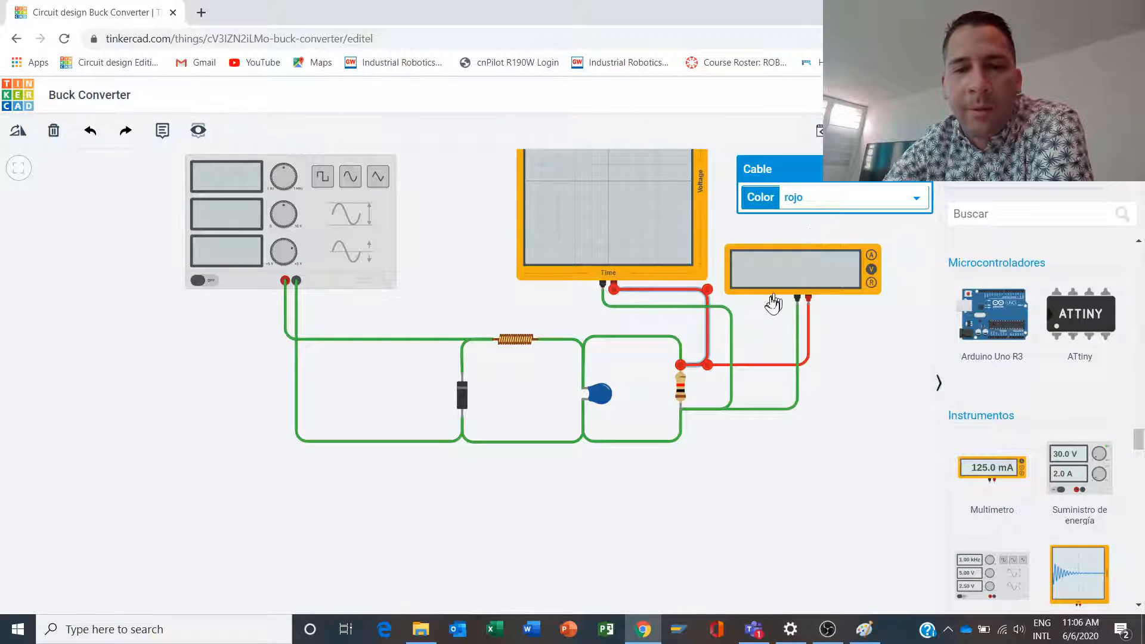
- Color the negative wires of the oscilloscope and the multimeter black (negro)
click(733, 340)
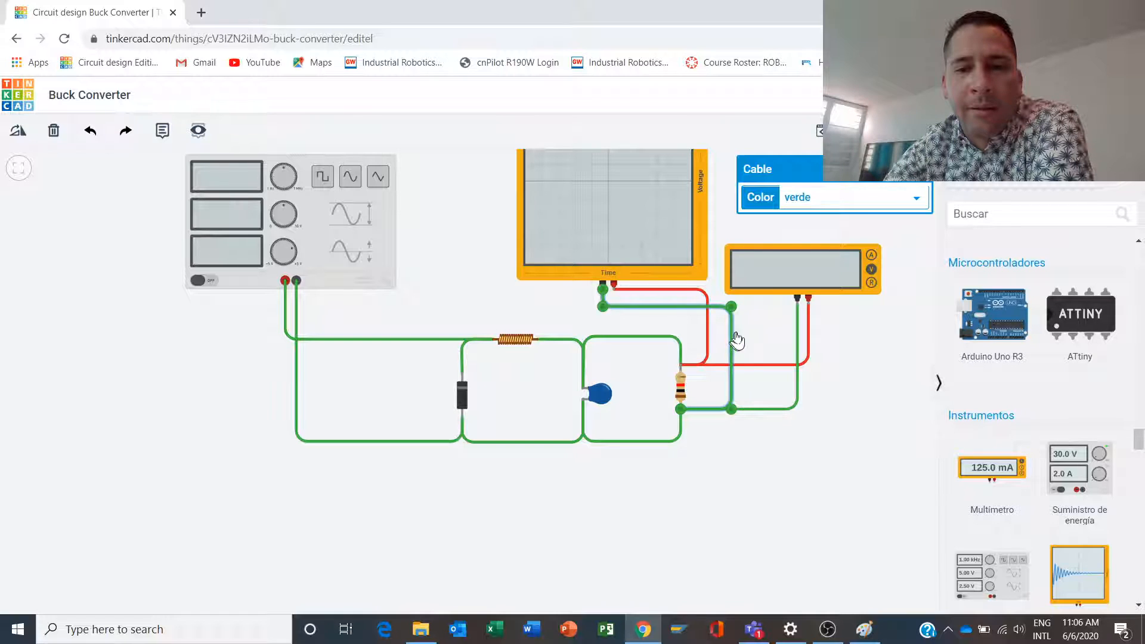
click(808, 203)
click(798, 220)
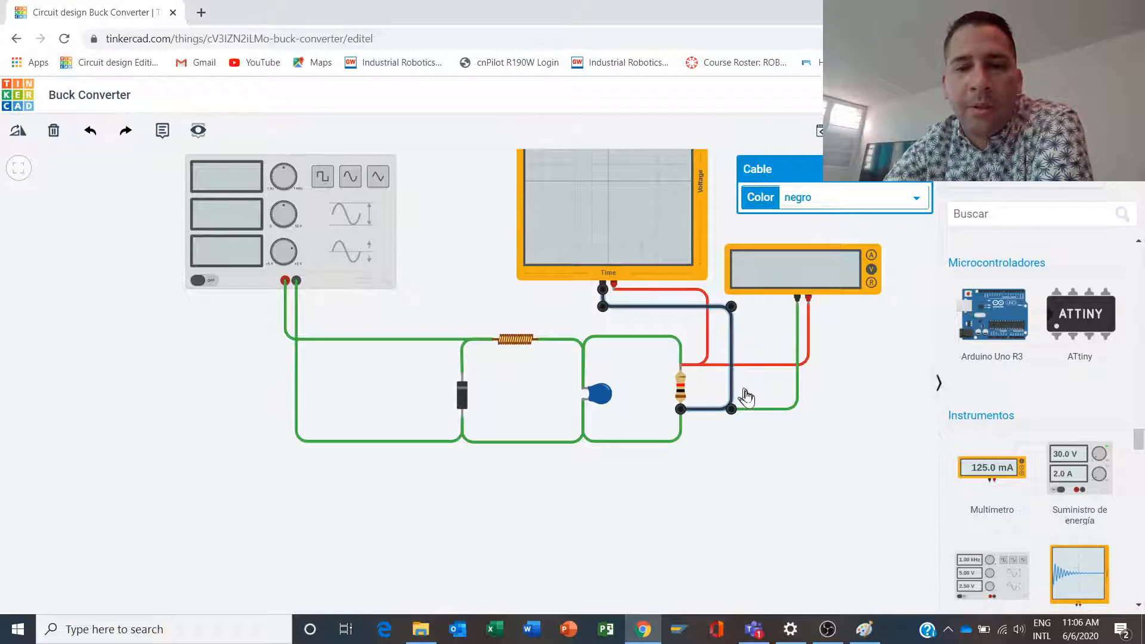
click(764, 414)
click(776, 409)
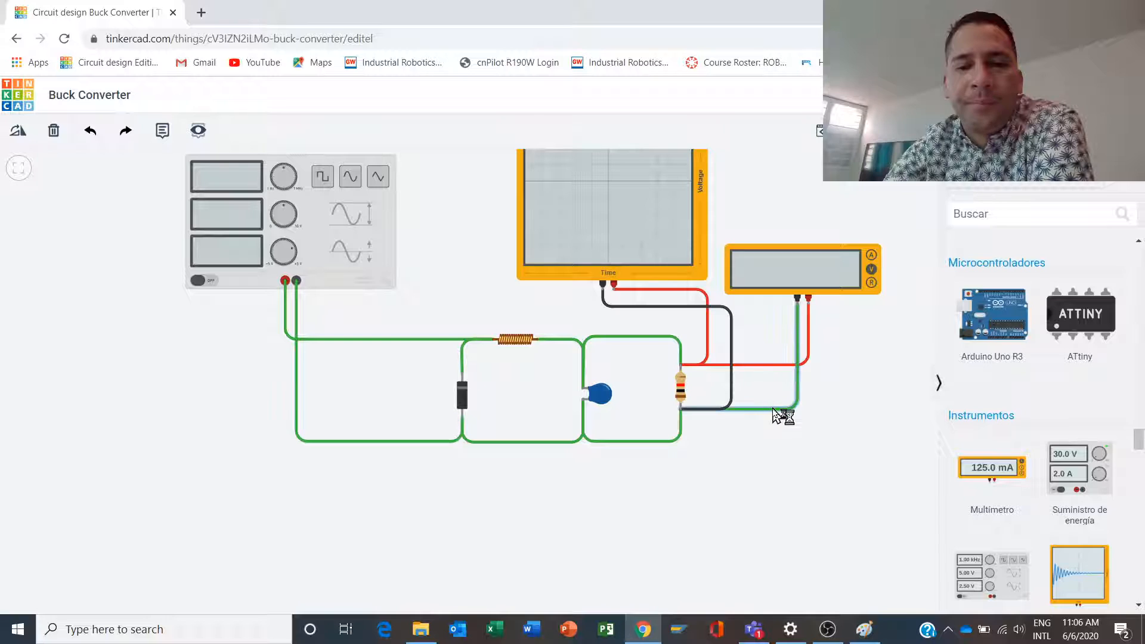
click(799, 198)
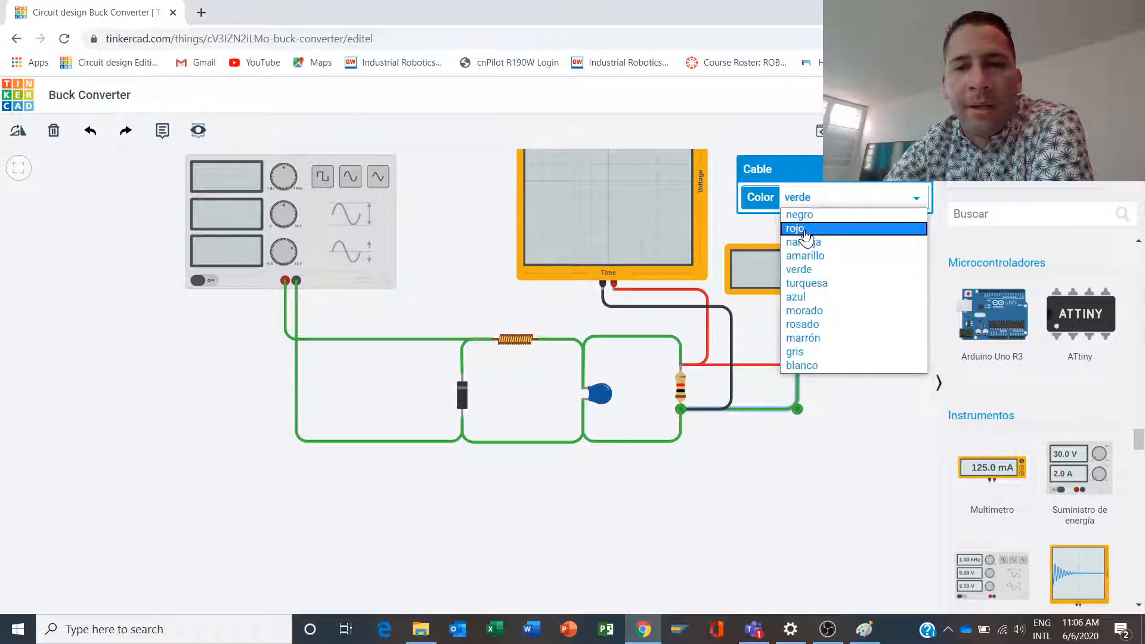
click(807, 220)
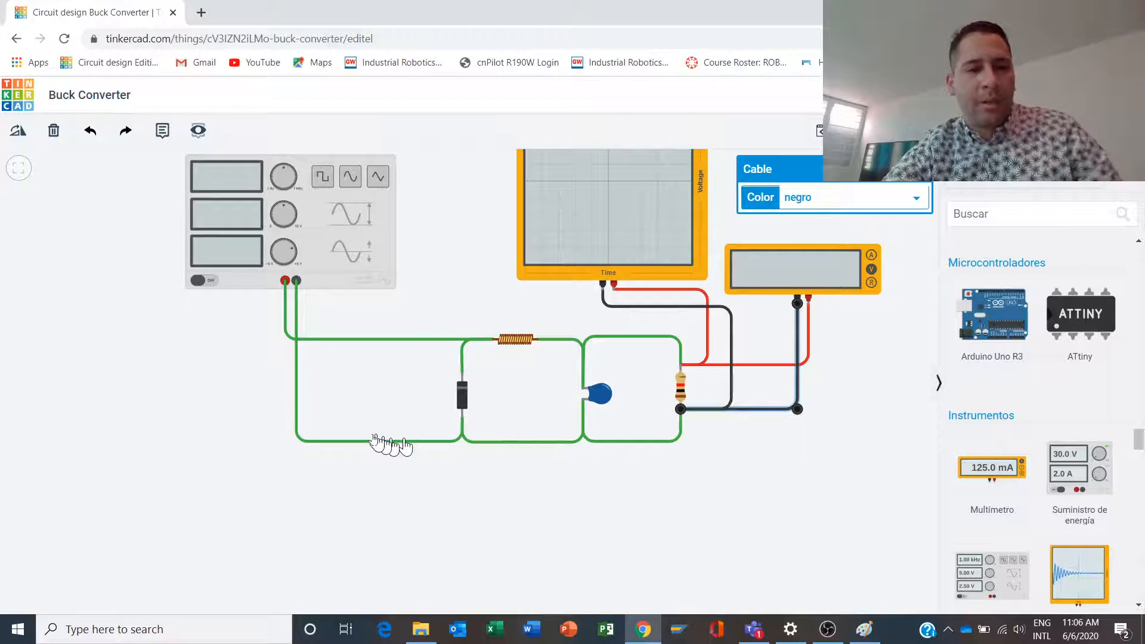
- Color the function generator's negative wire and the bottom wires from diode to capacitor and capacitor to resistor black (negro)
click(296, 388)
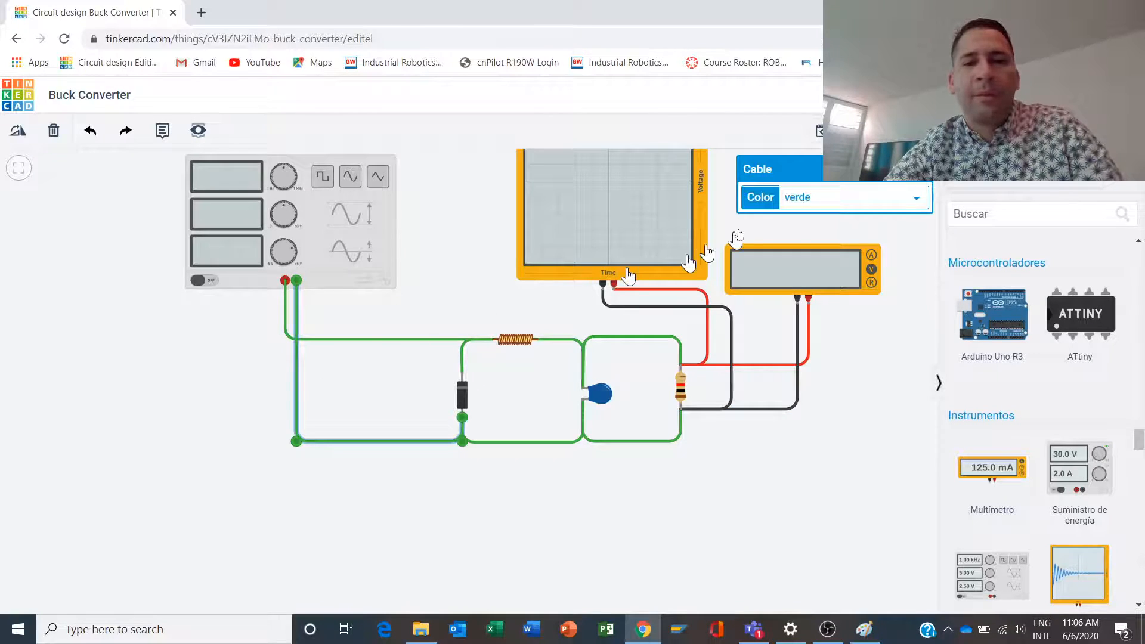
click(802, 198)
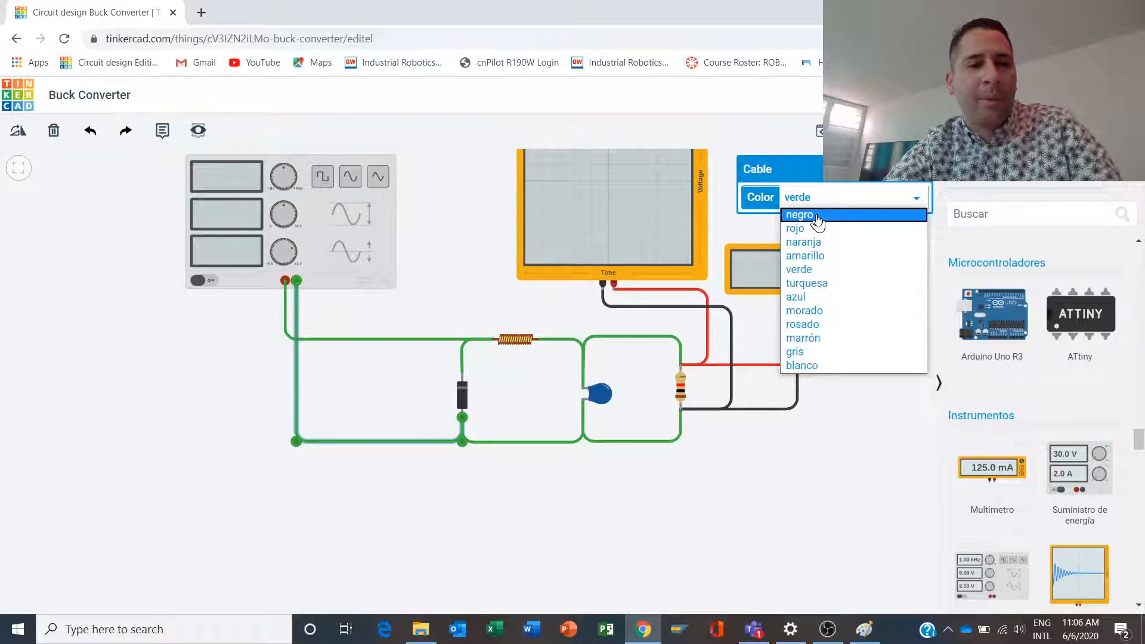
click(816, 216)
click(553, 442)
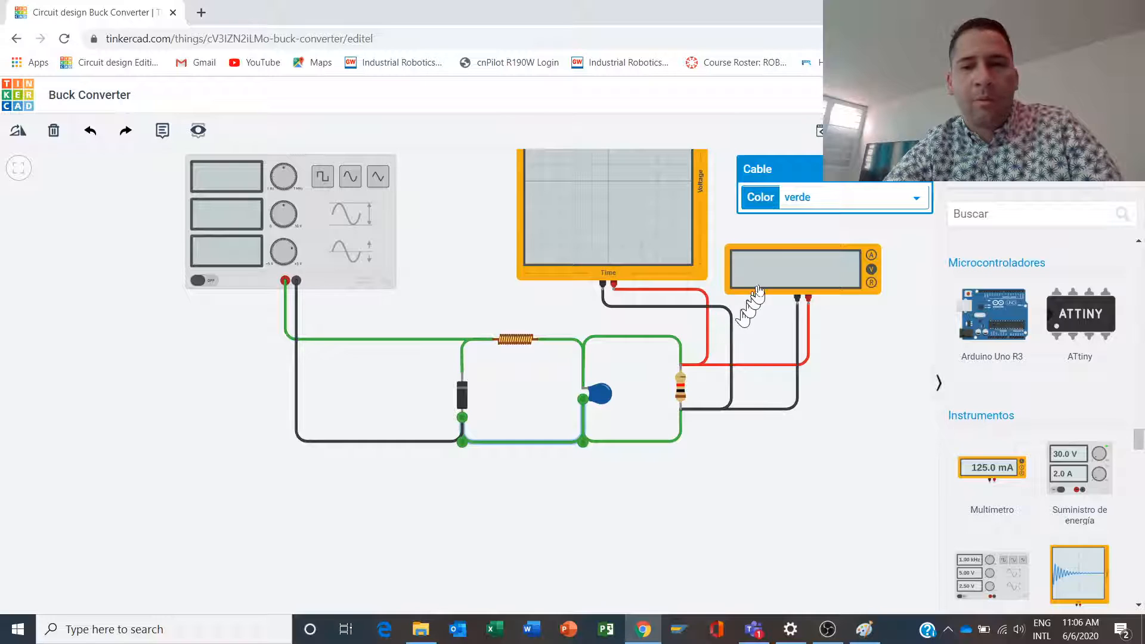
click(813, 199)
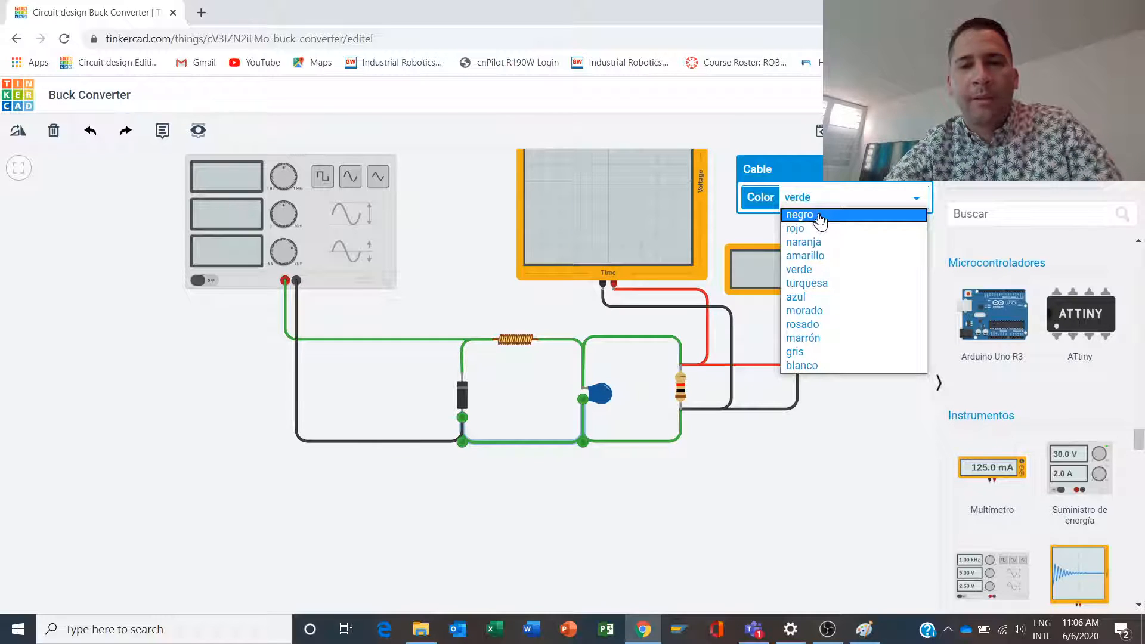
click(820, 216)
click(633, 442)
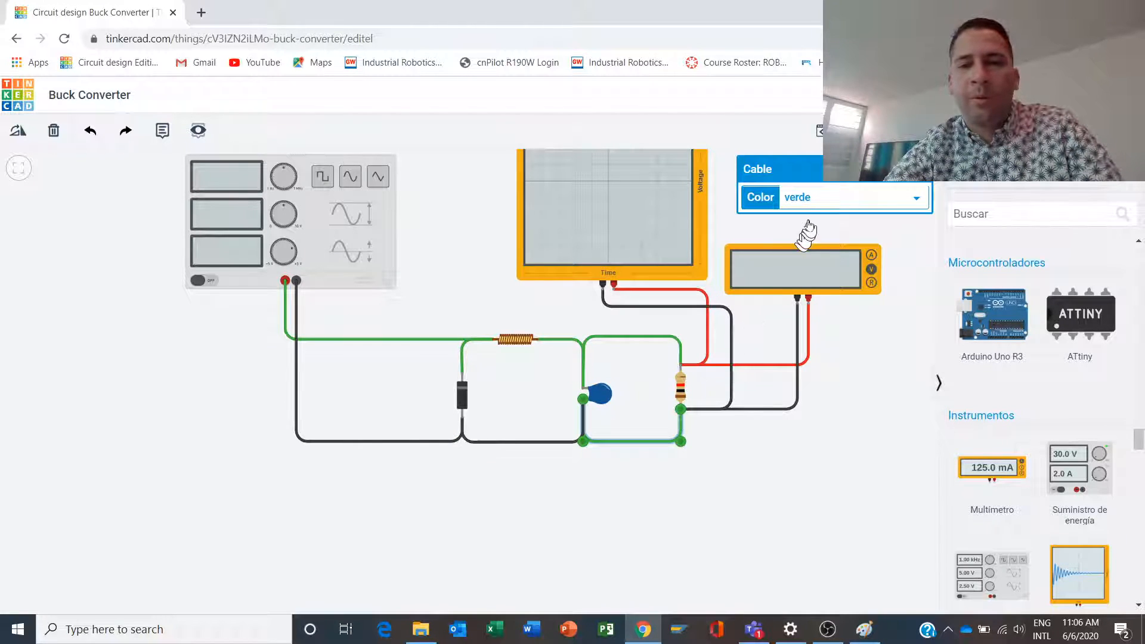
click(818, 199)
click(820, 216)
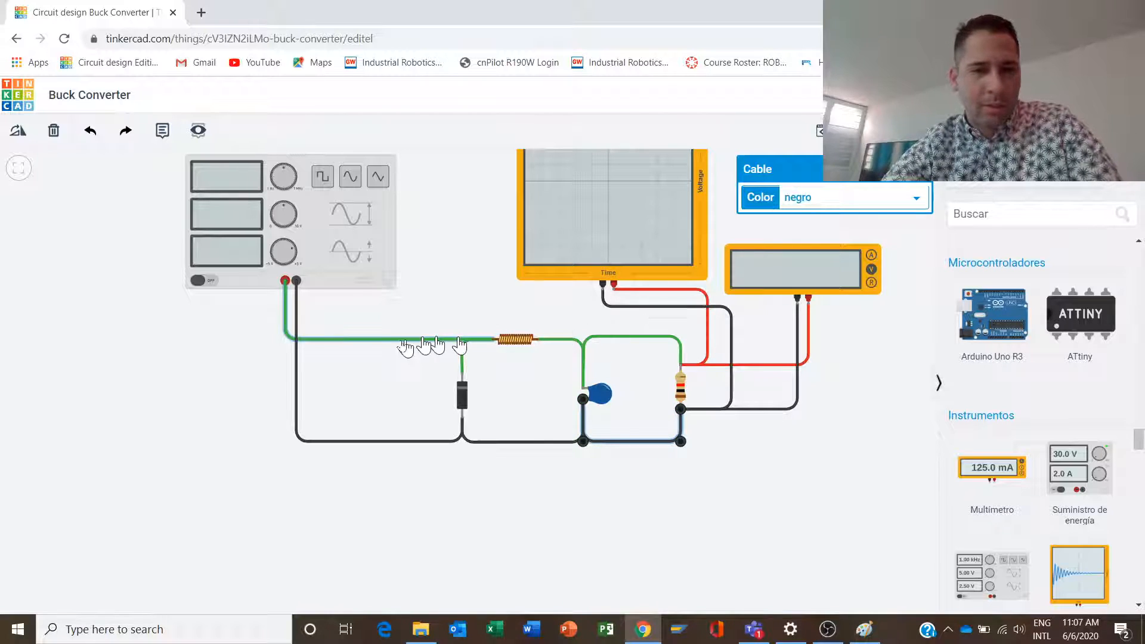
- Color the function generator's positive wire and the wire between the diode's upper terminal and the inductor red (rojo)
click(358, 340)
click(812, 200)
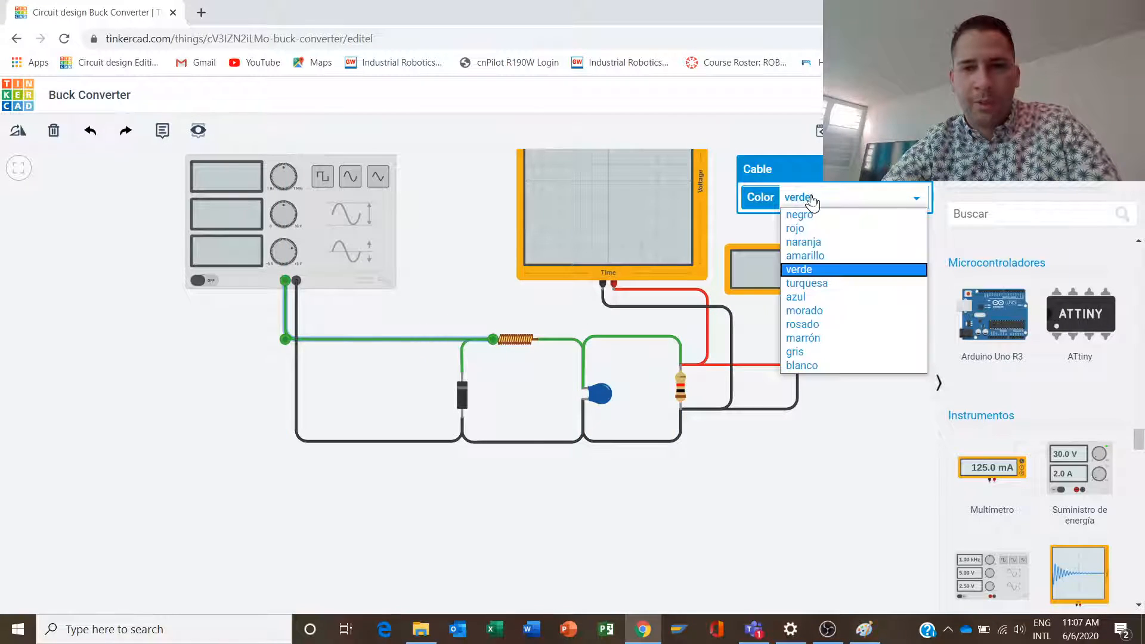
click(831, 229)
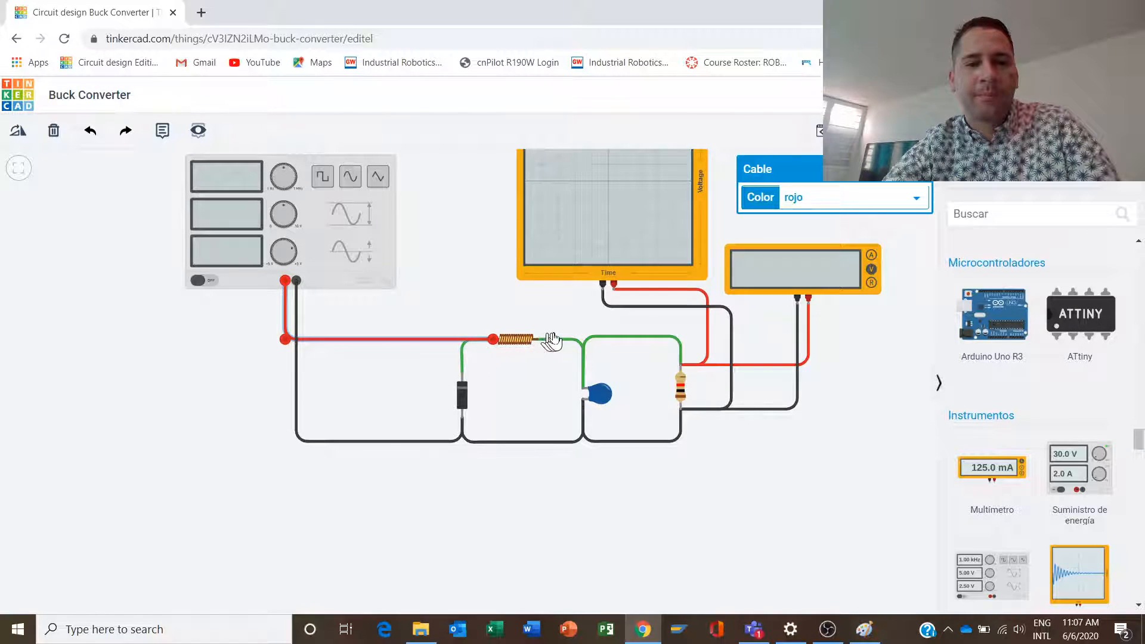
click(464, 360)
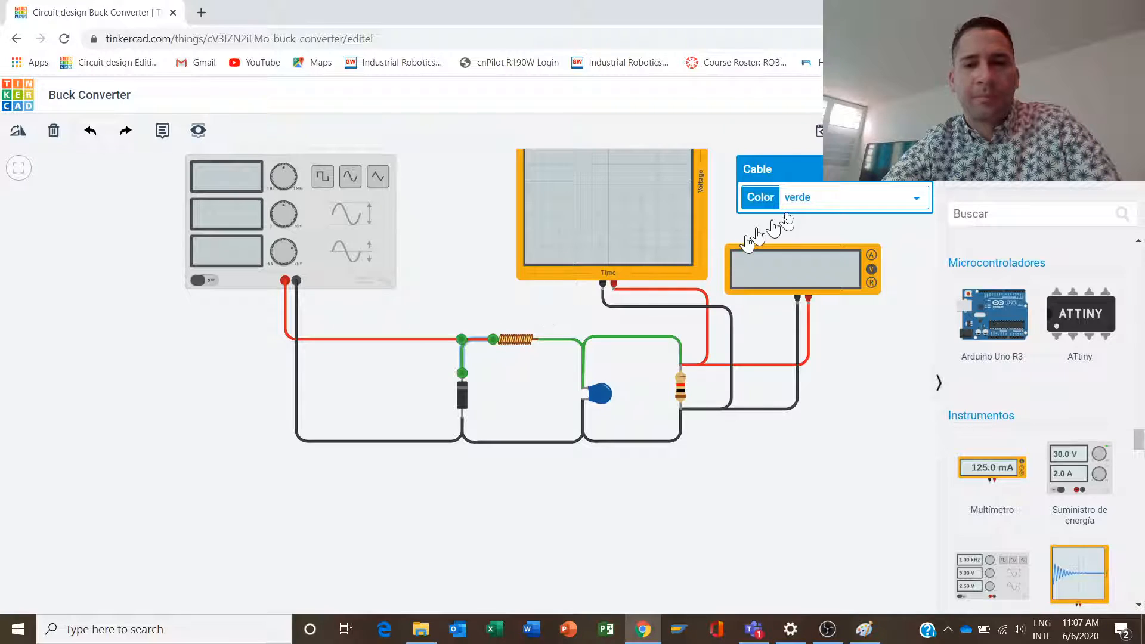
click(822, 201)
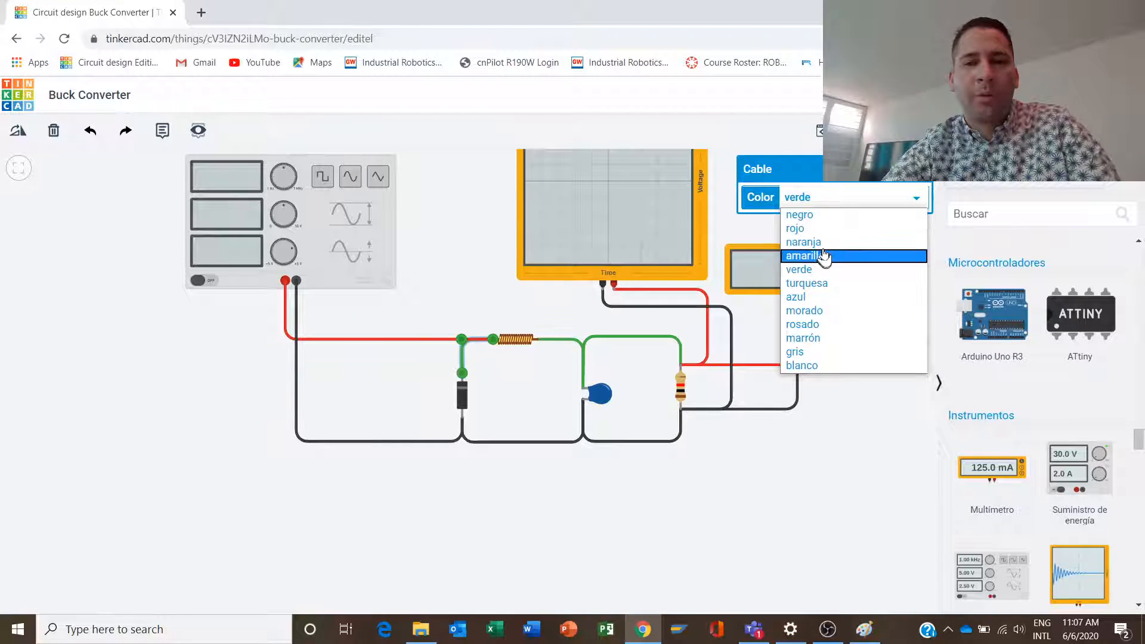
click(821, 230)
- Color the inductor-to-capacitor wire and the upper capacitor-to-resistor wire red (rojo)
click(584, 351)
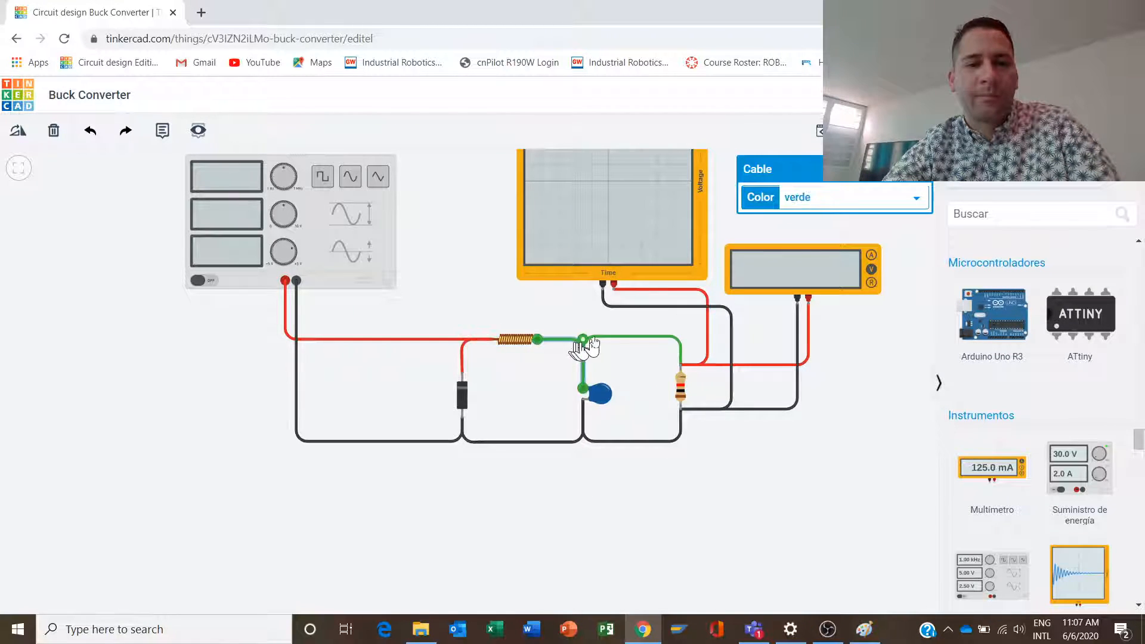
click(808, 202)
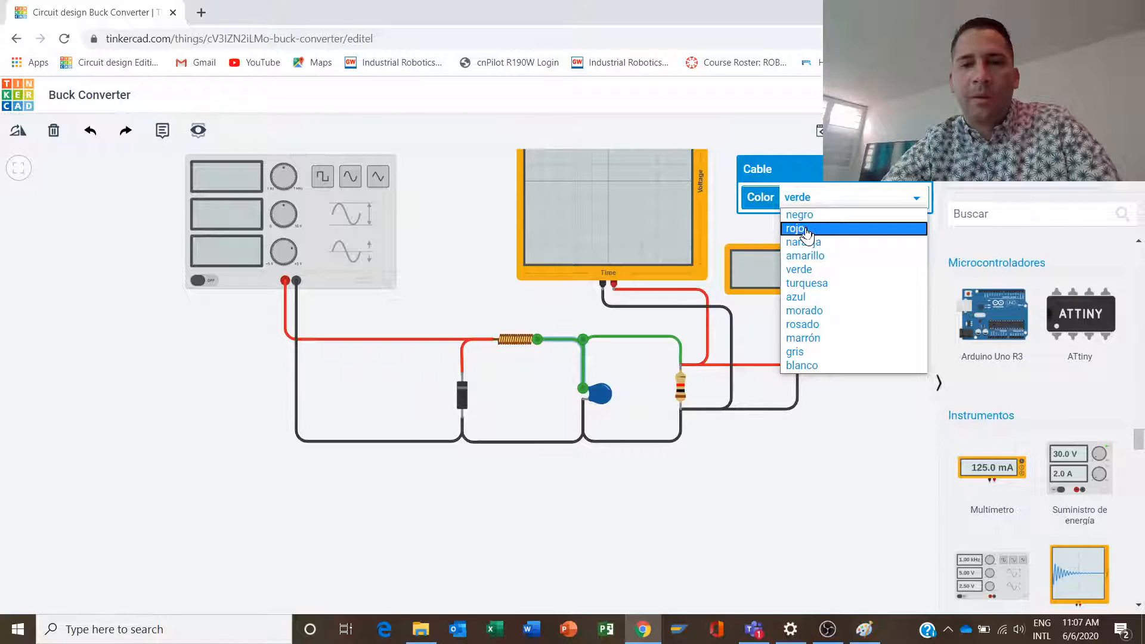
click(806, 229)
click(631, 340)
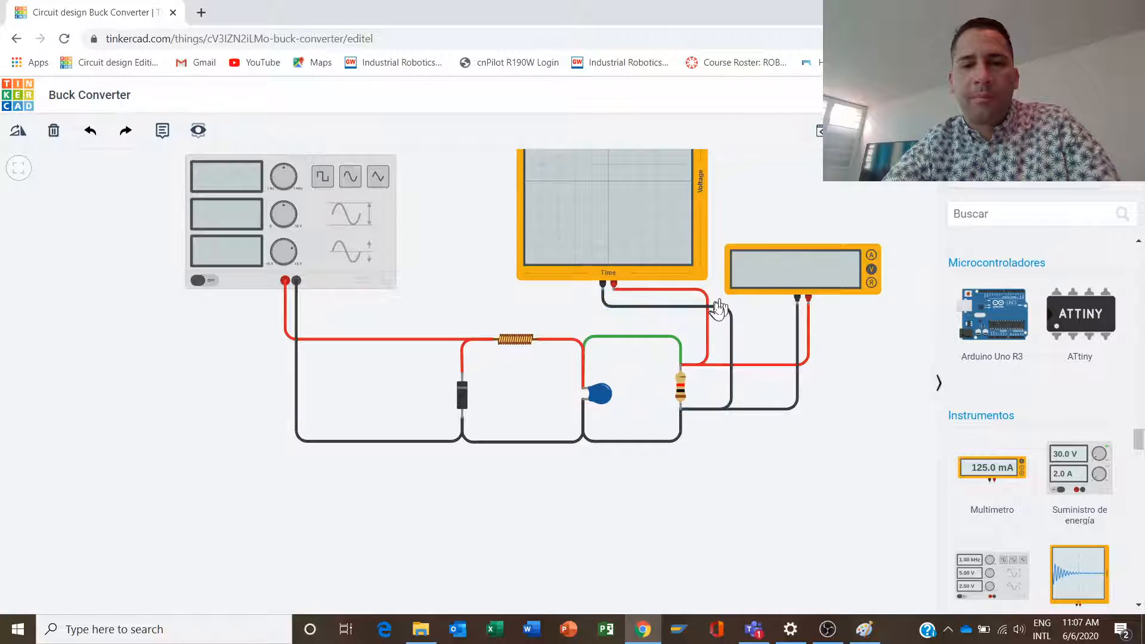
click(671, 344)
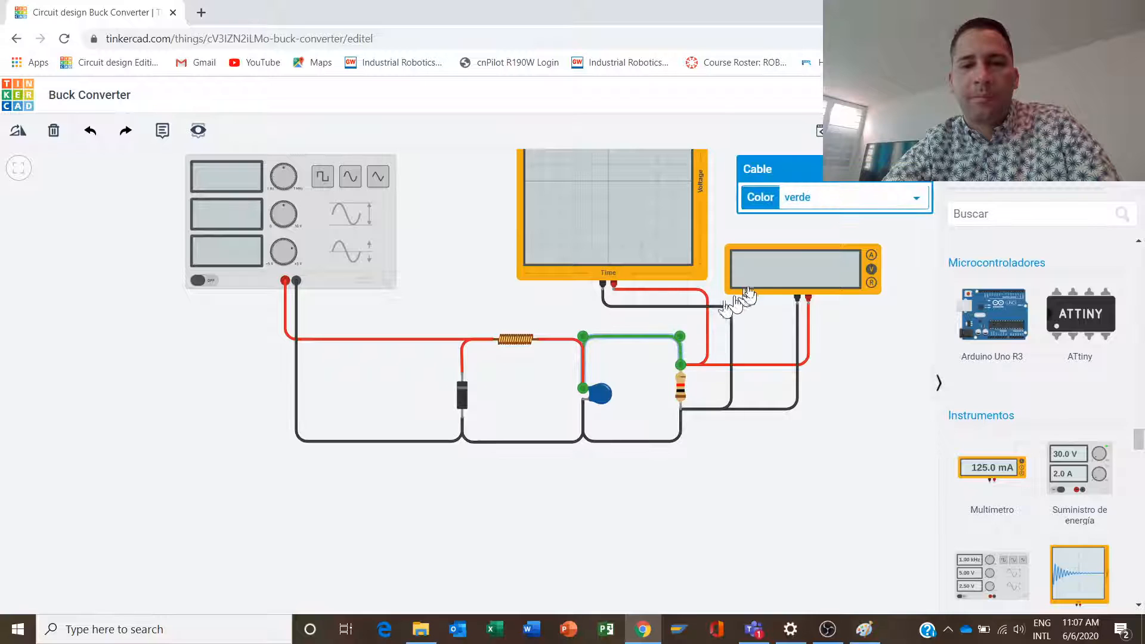
click(812, 198)
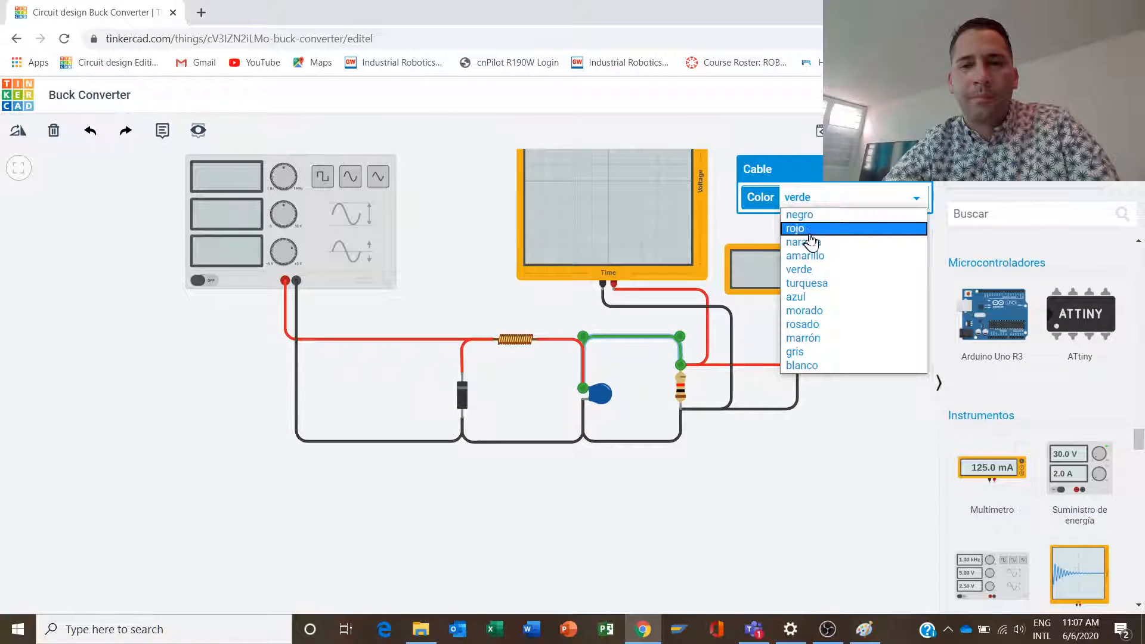
click(814, 230)
click(713, 456)
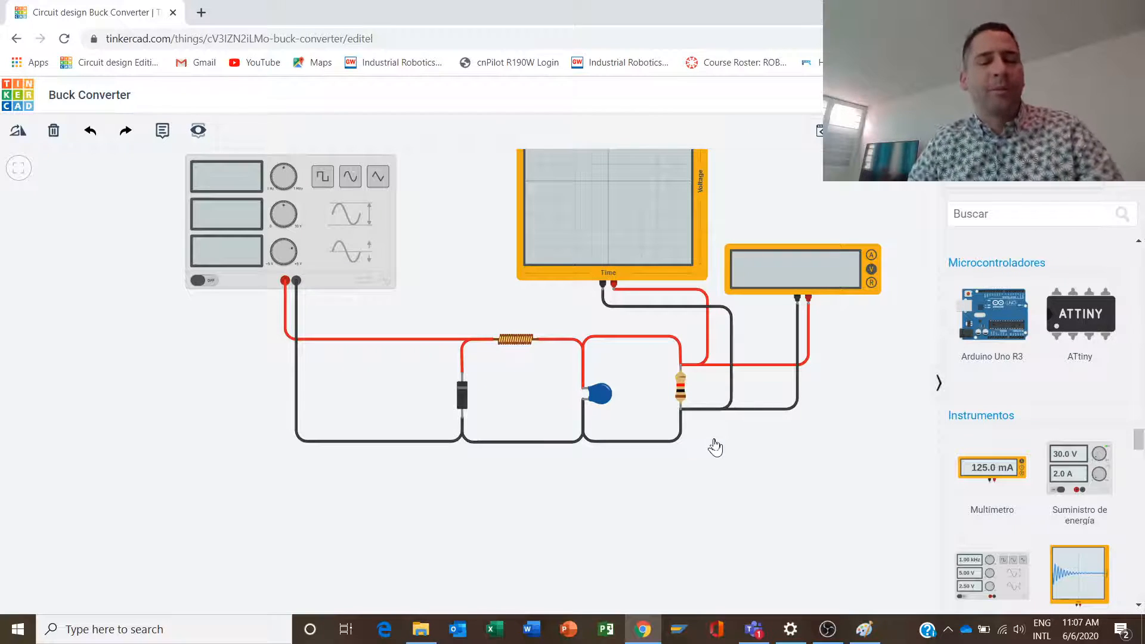
- Set the function generator's frequency to 1 Hz
click(231, 234)
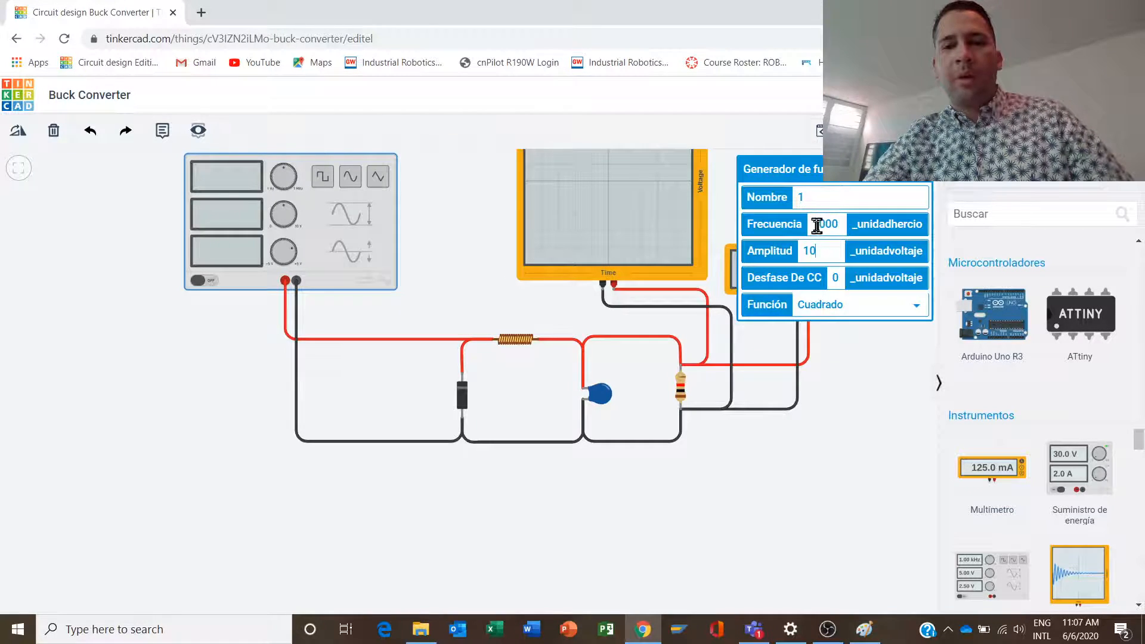
drag(816, 225, 862, 229)
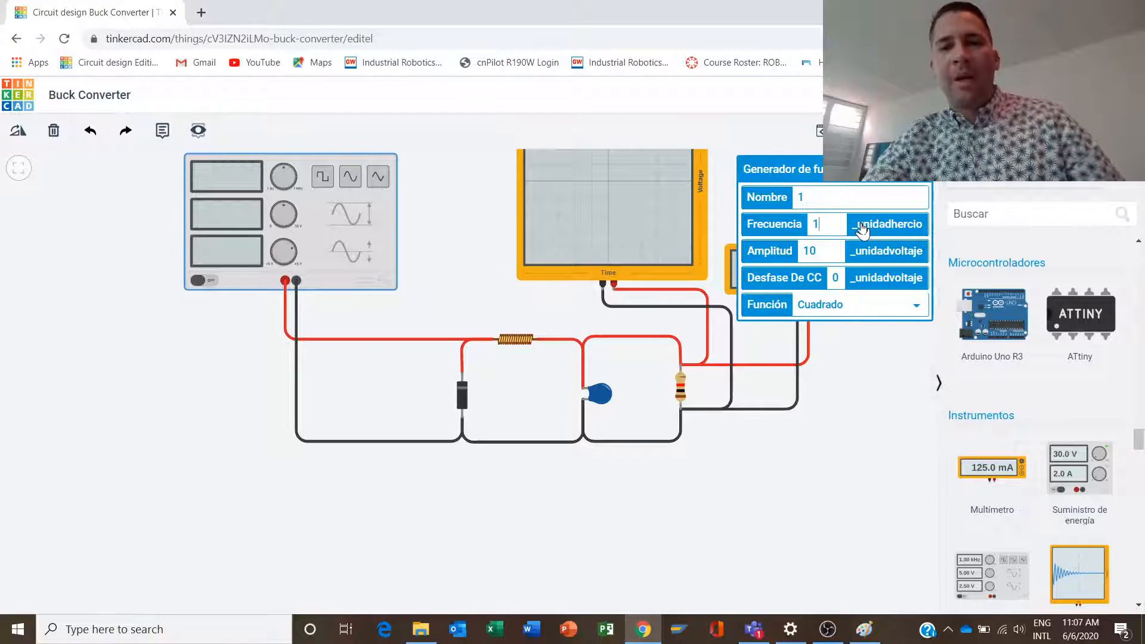
click(861, 393)
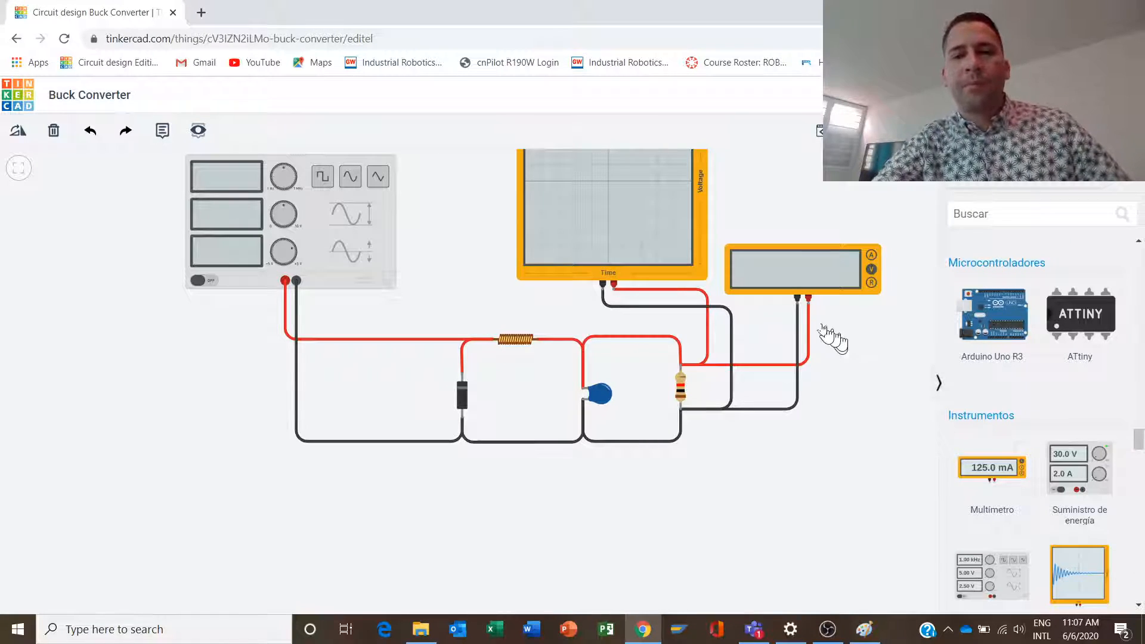
- Set the capacitor's capacitance to 1 µF and check the resistor's and inductor's properties
click(604, 407)
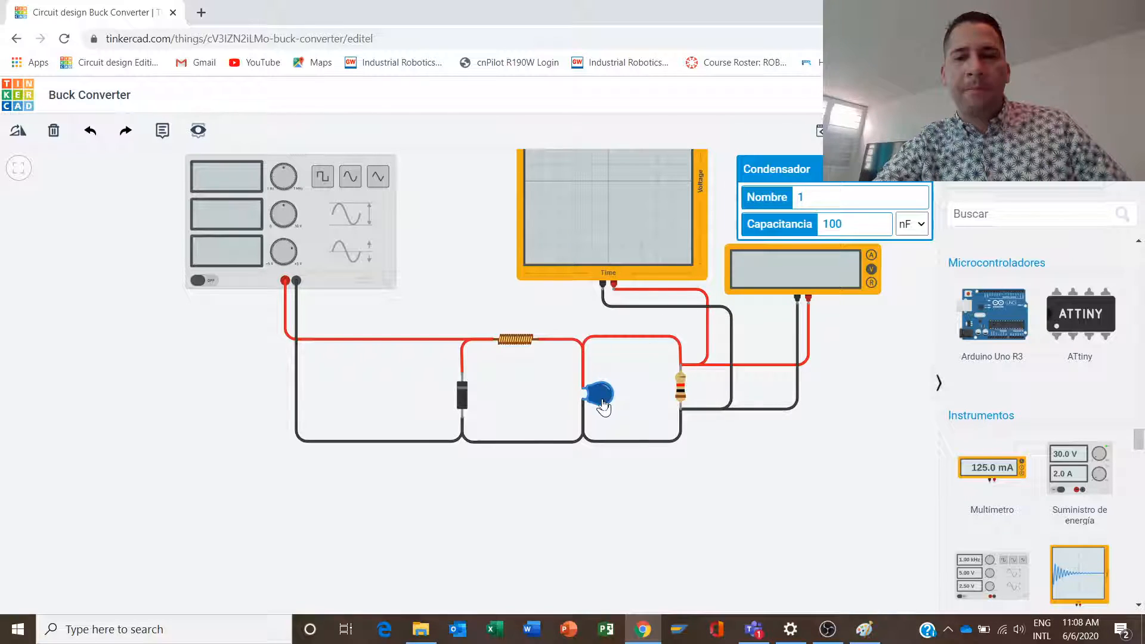
click(909, 224)
click(907, 270)
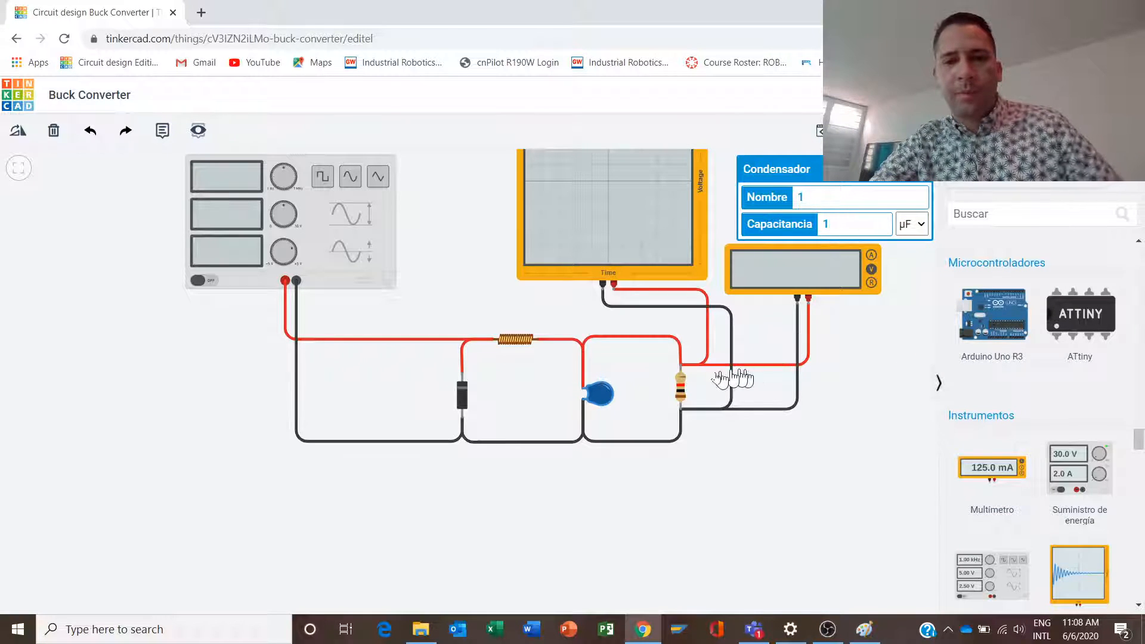
click(681, 388)
click(508, 345)
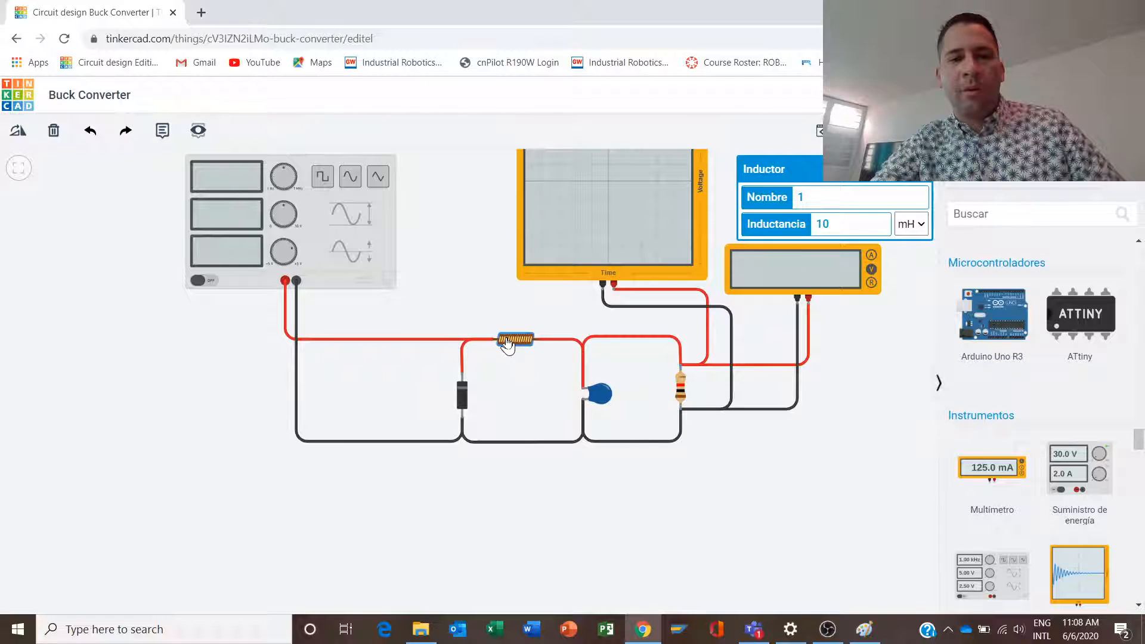
click(529, 390)
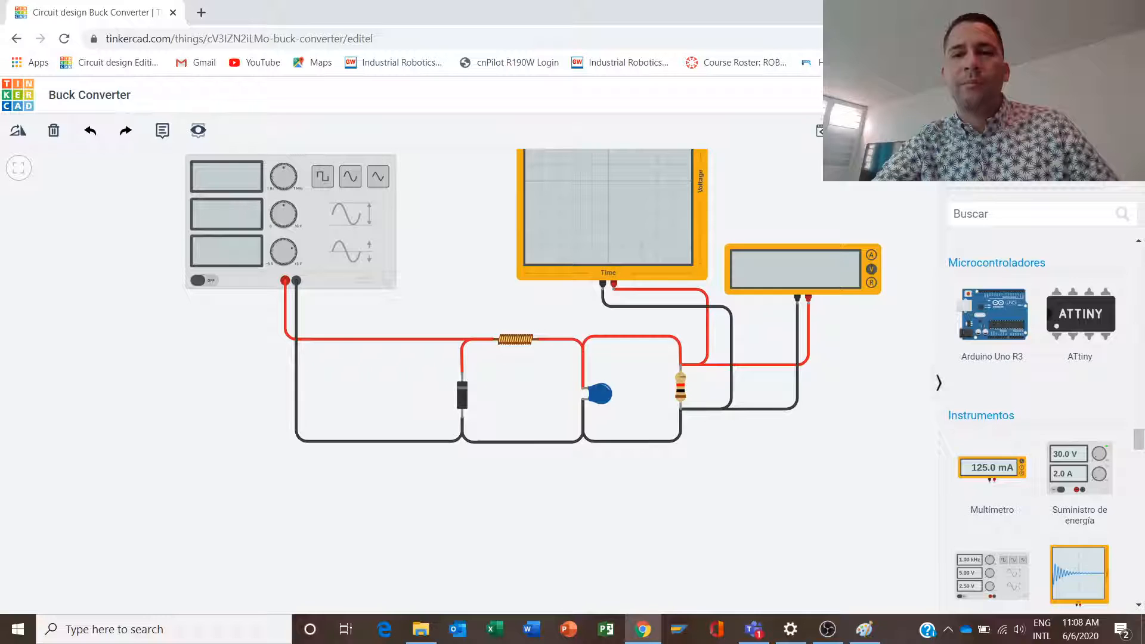
- Start the simulation and compare the oscilloscope signal with the voltage-time graph in the Paint drawing
click(932, 131)
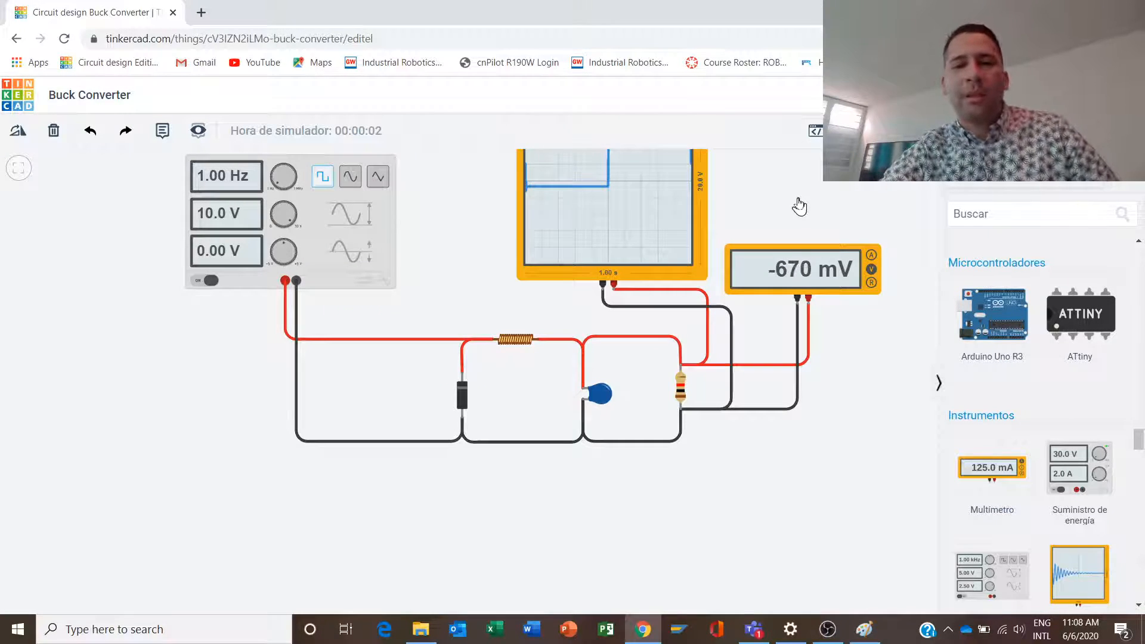
drag(800, 206, 782, 306)
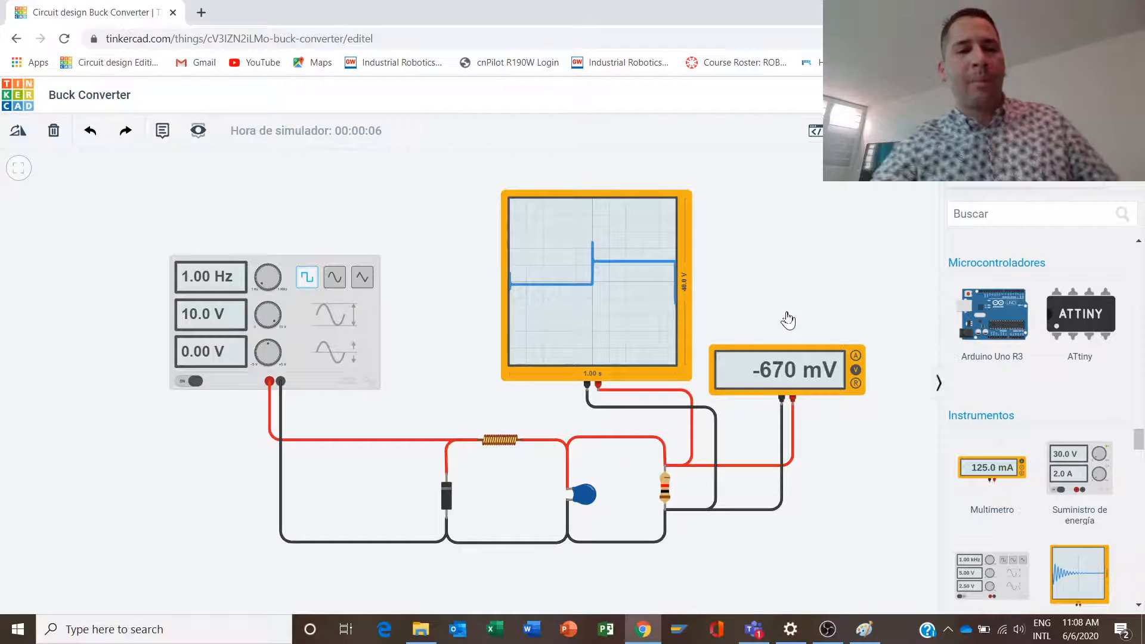
click(864, 630)
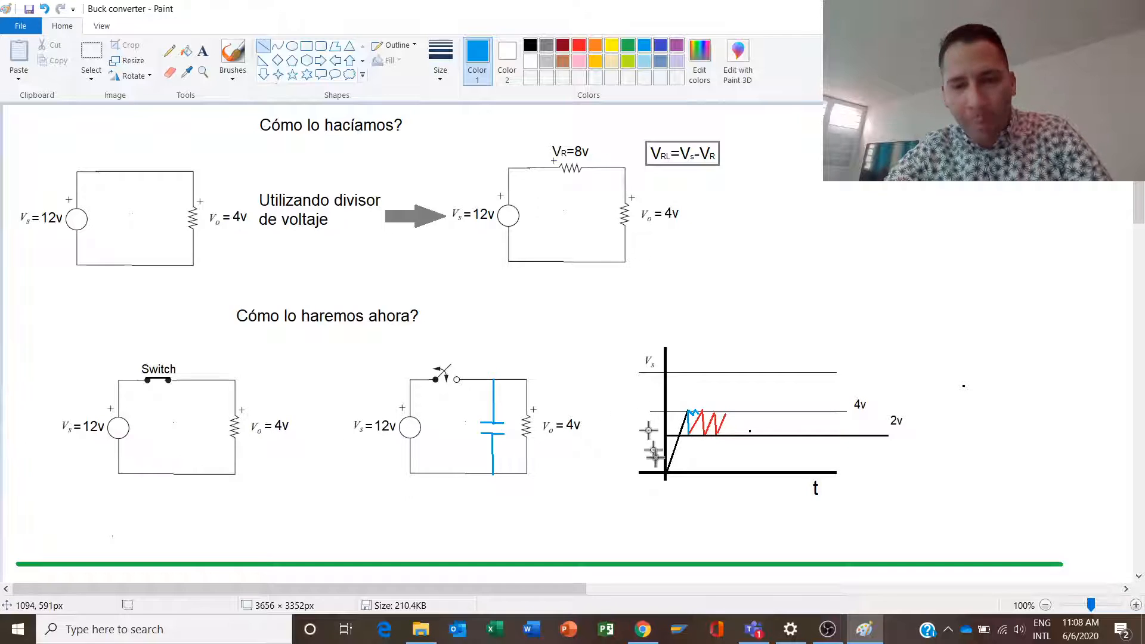
key(alt+Tab)
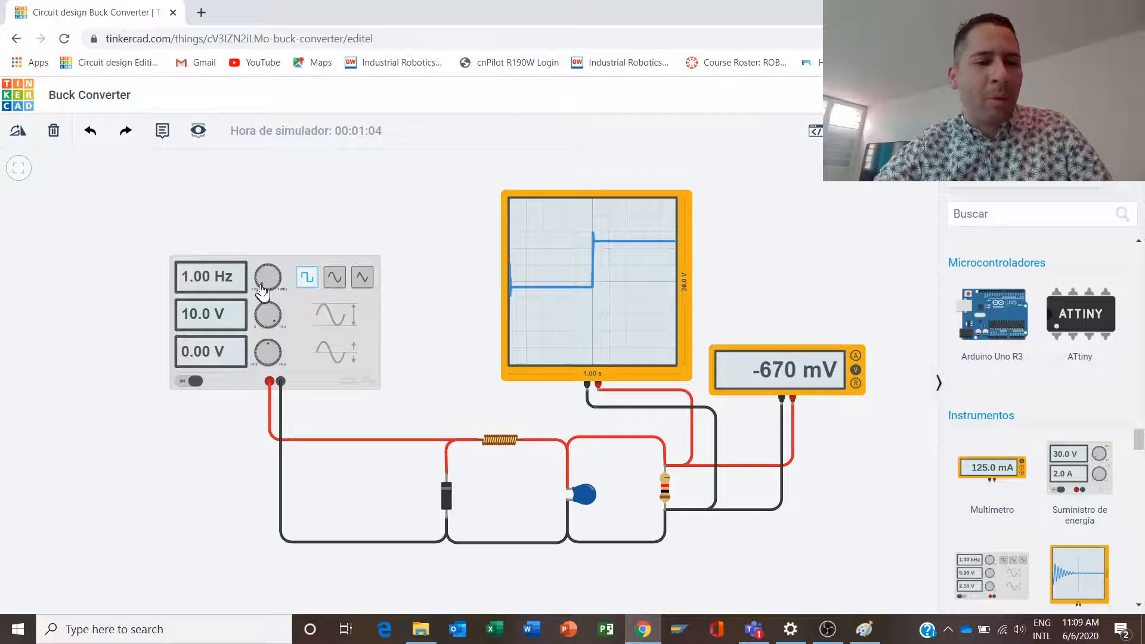
- Vary the running function generator's frequency through 3.29, 1.35 and 13.3 Hz up to 45.1 Hz, and stop the simulation
drag(260, 289, 258, 288)
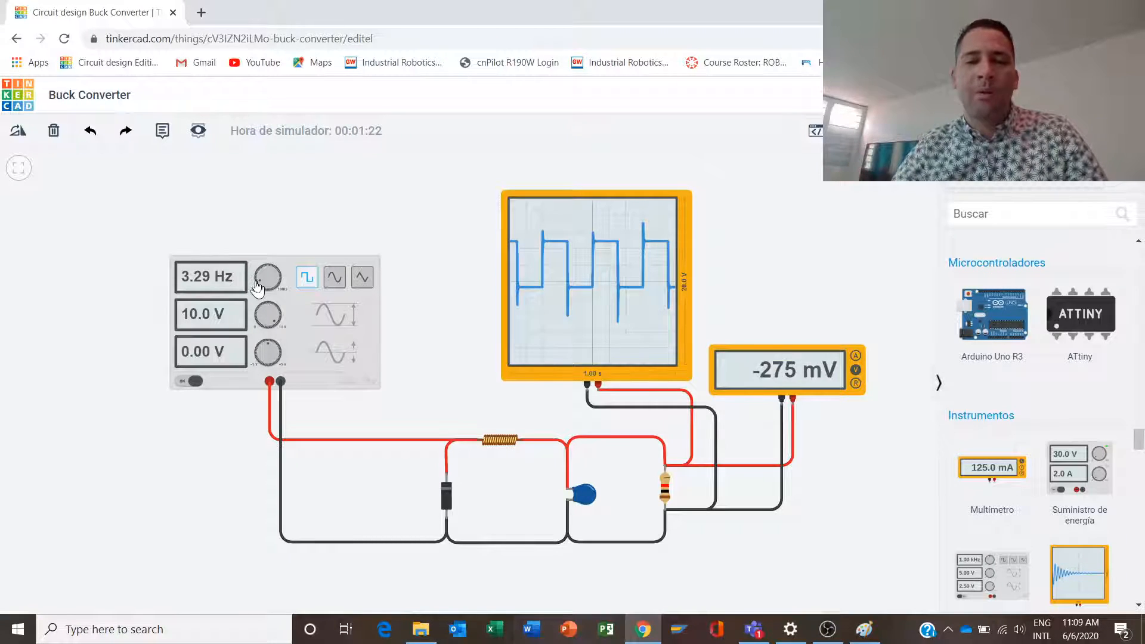
drag(258, 290, 261, 292)
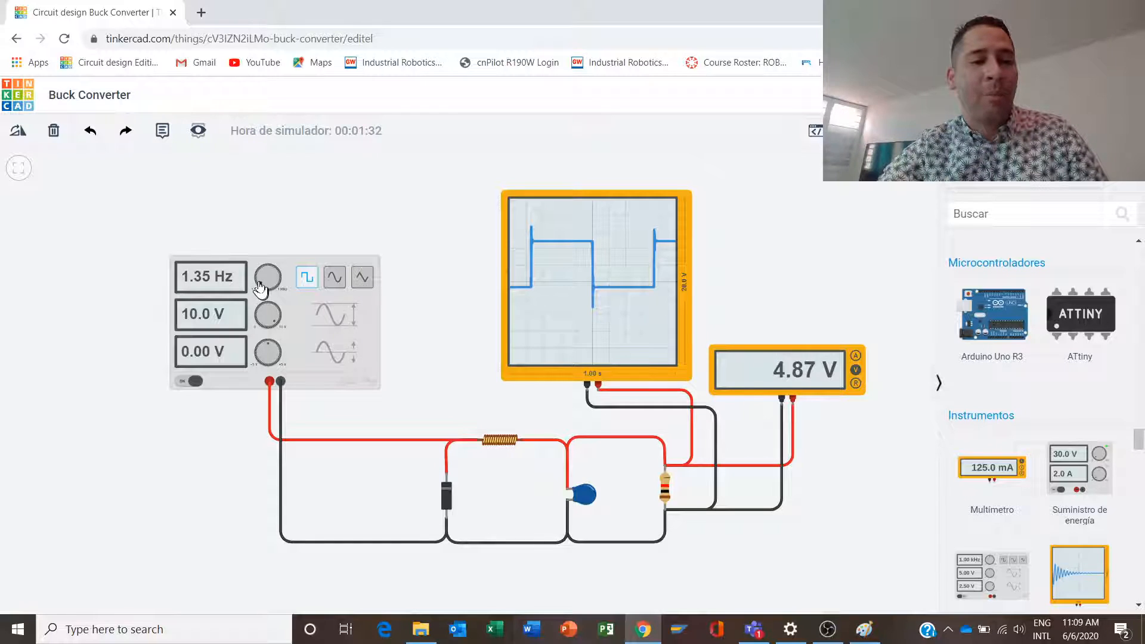
drag(260, 289, 259, 289)
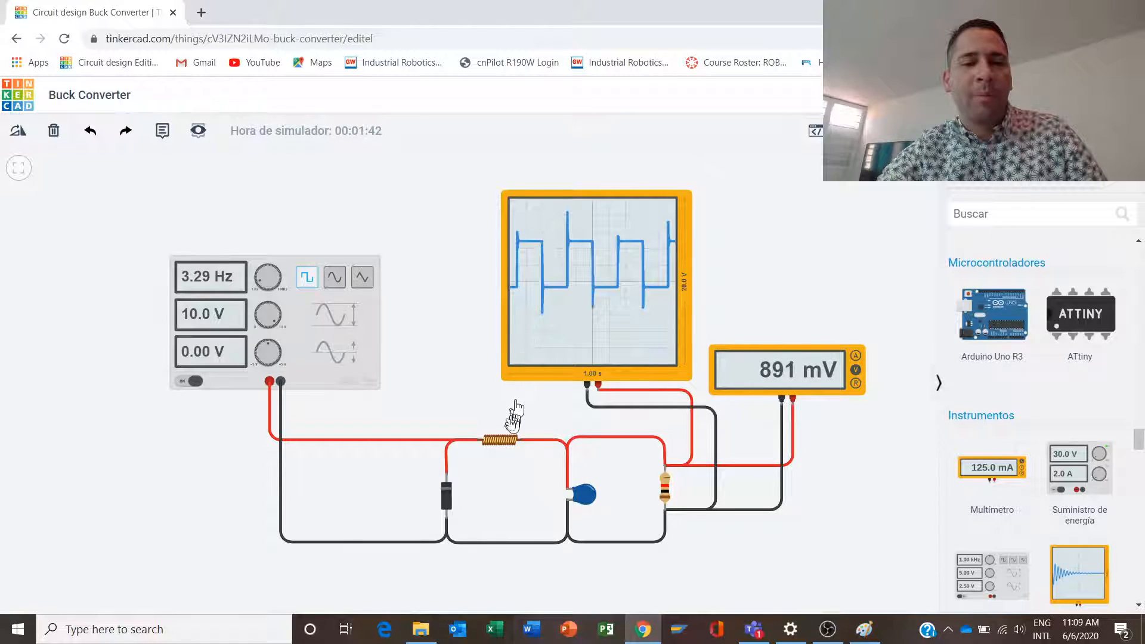
click(257, 285)
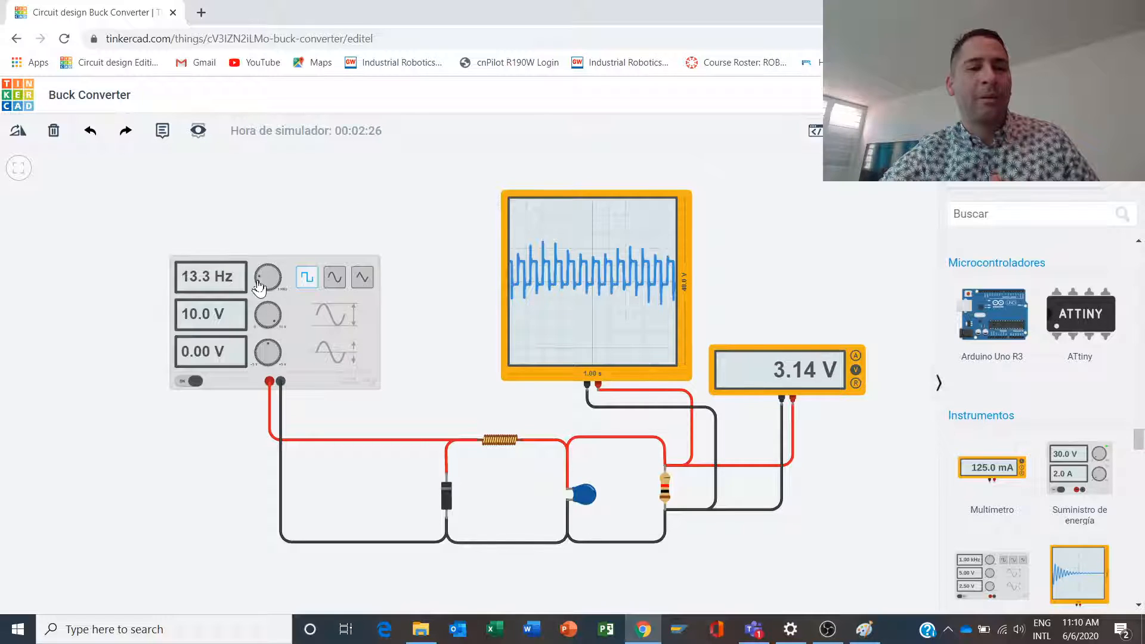
click(864, 630)
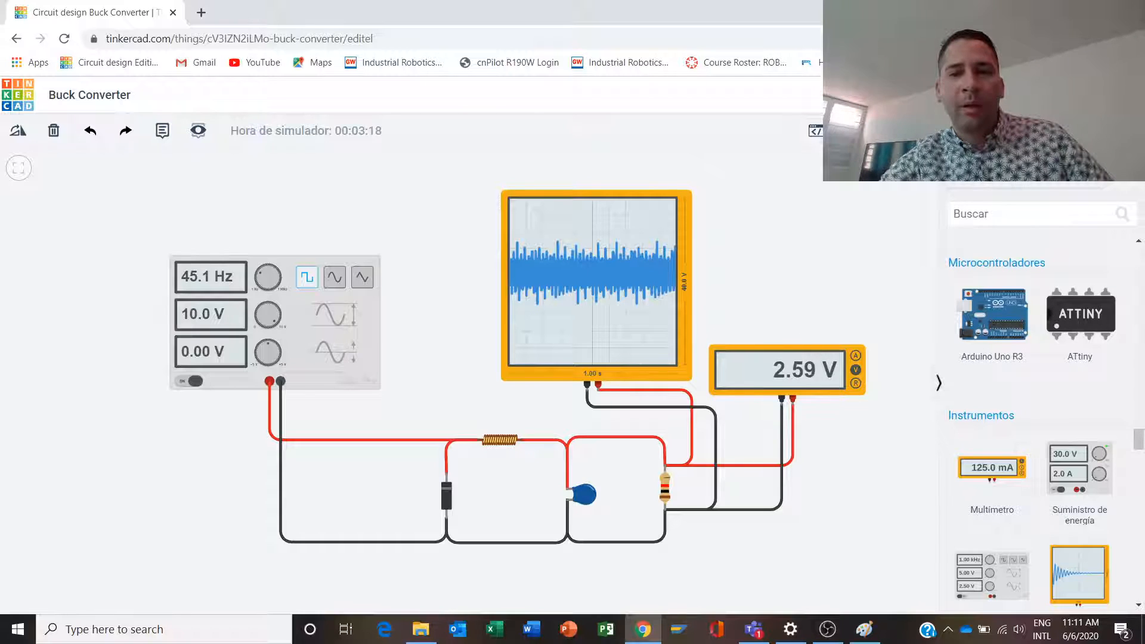
click(934, 131)
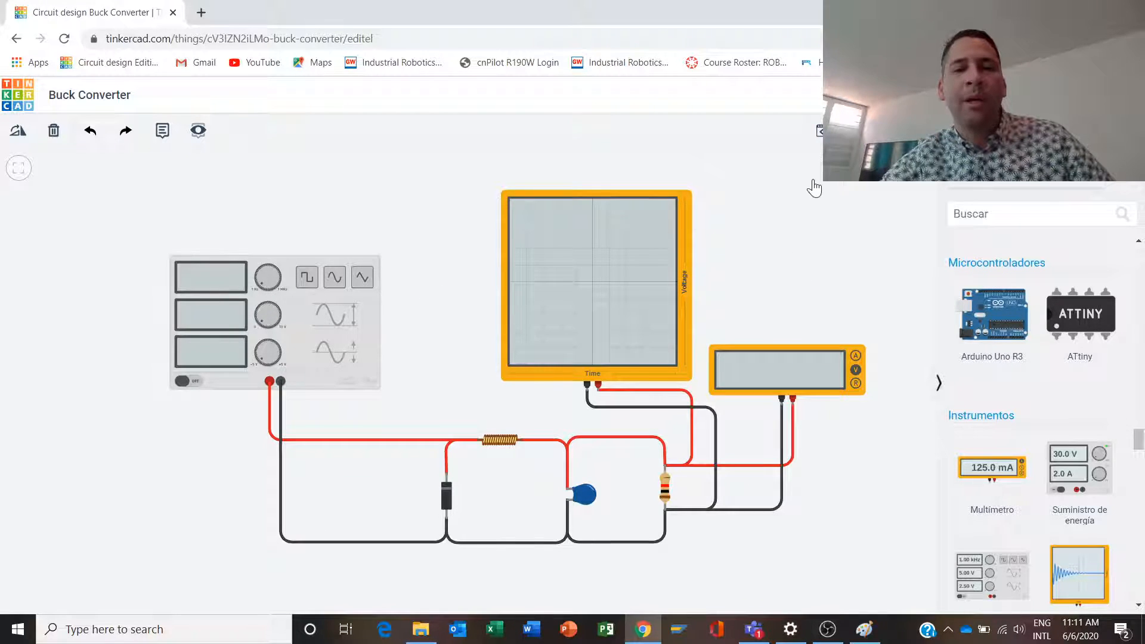
- Run the simulation again, raise the generator's frequency through 249 Hz to 439 Hz while consulting the Paint graph, and stop it
click(930, 131)
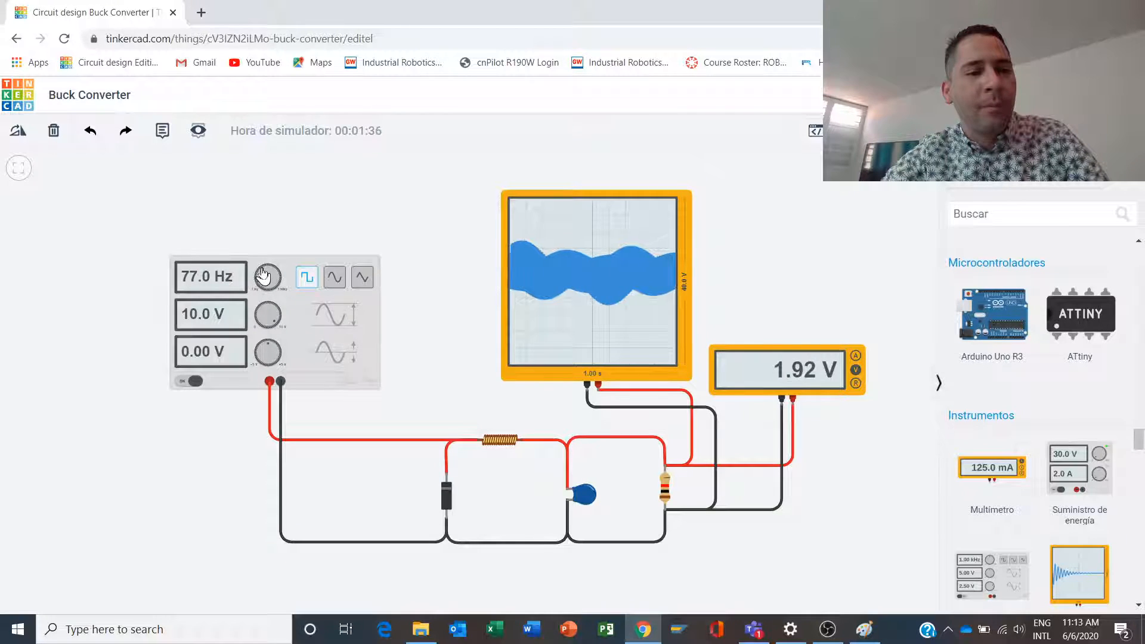
drag(262, 276, 268, 273)
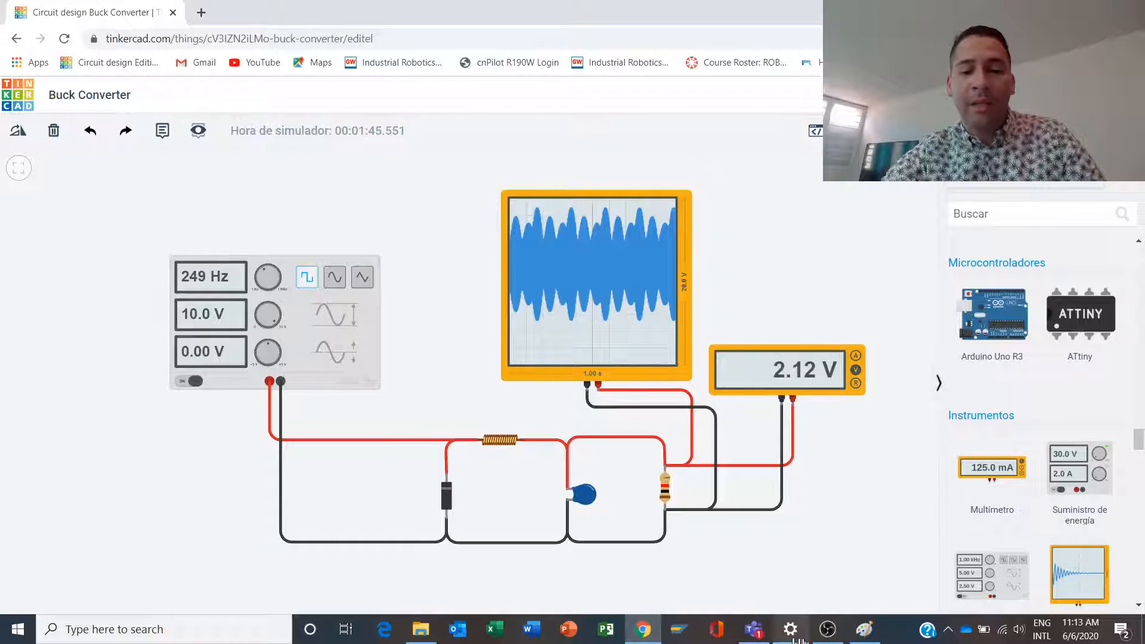
click(864, 632)
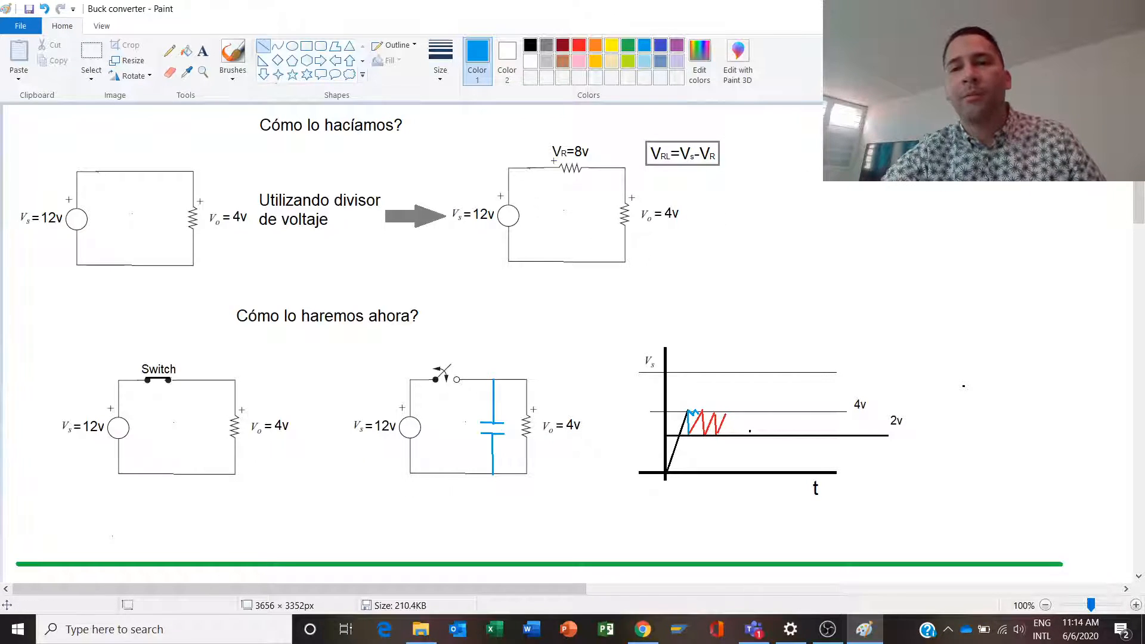
key(alt+Tab)
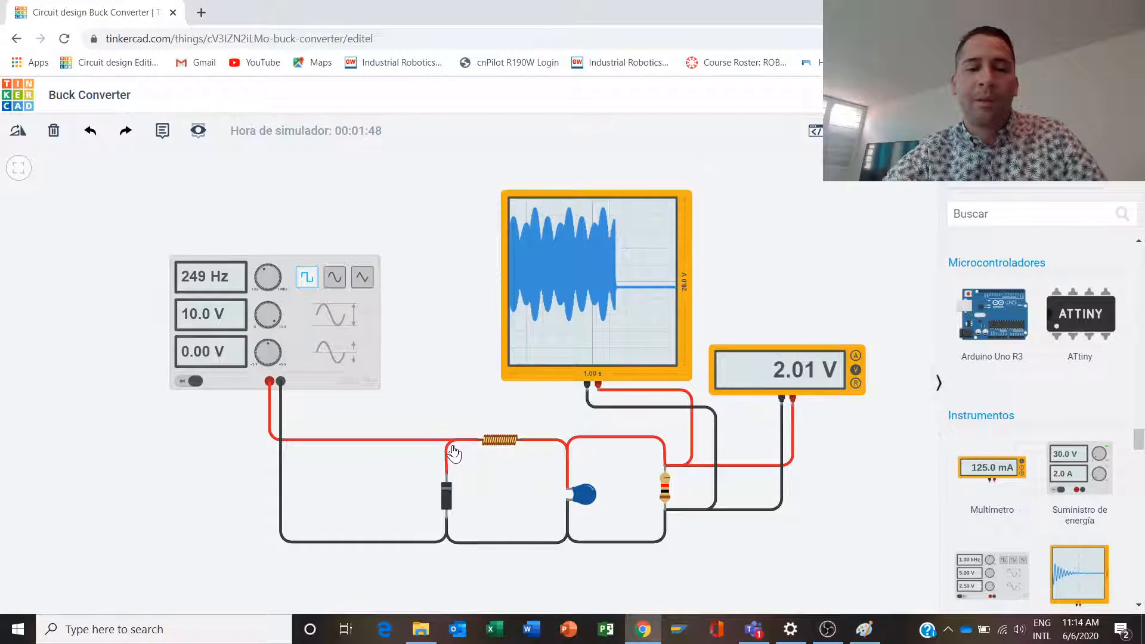
click(266, 275)
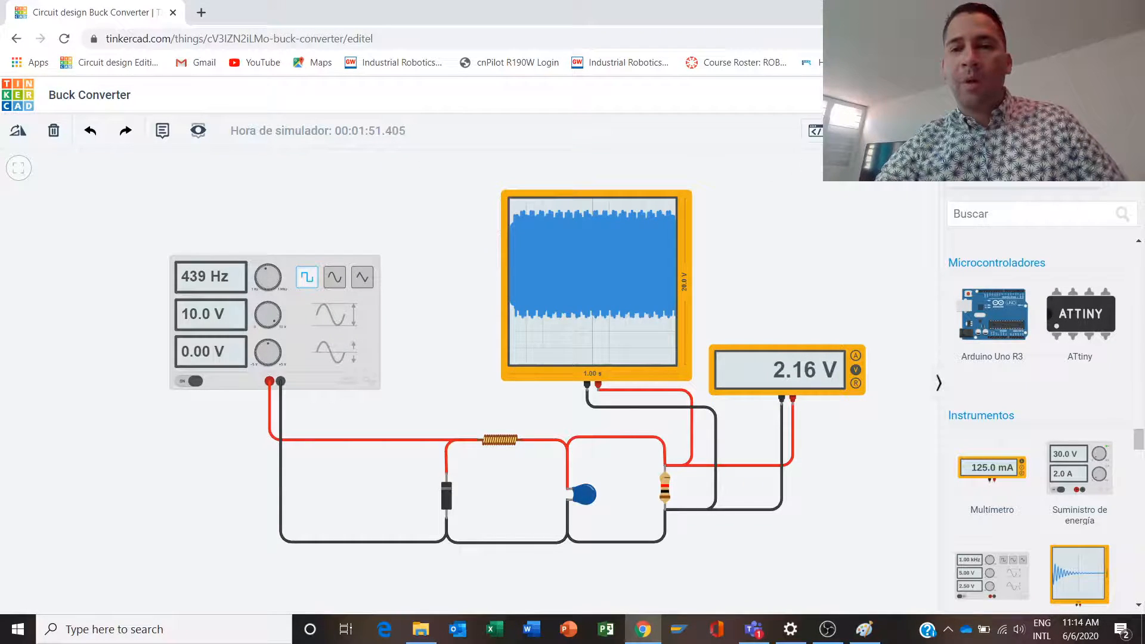
key(s)
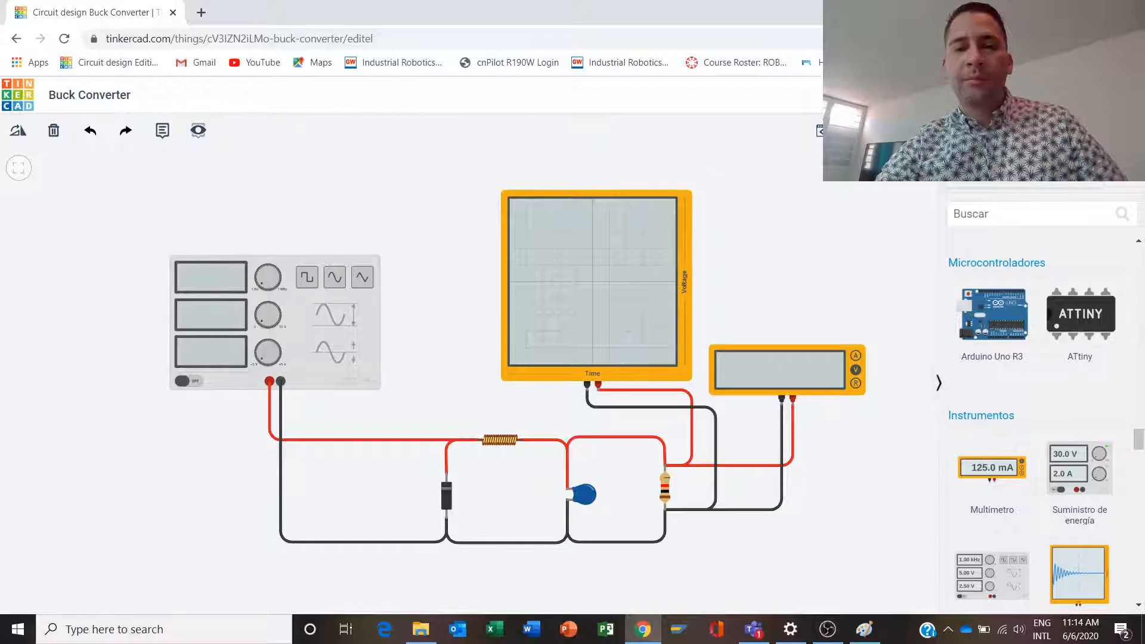
- Rerun the simulation, raise the generator's frequency through 903 Hz to 1.10 kHz, and restart the simulation at that frequency
click(934, 131)
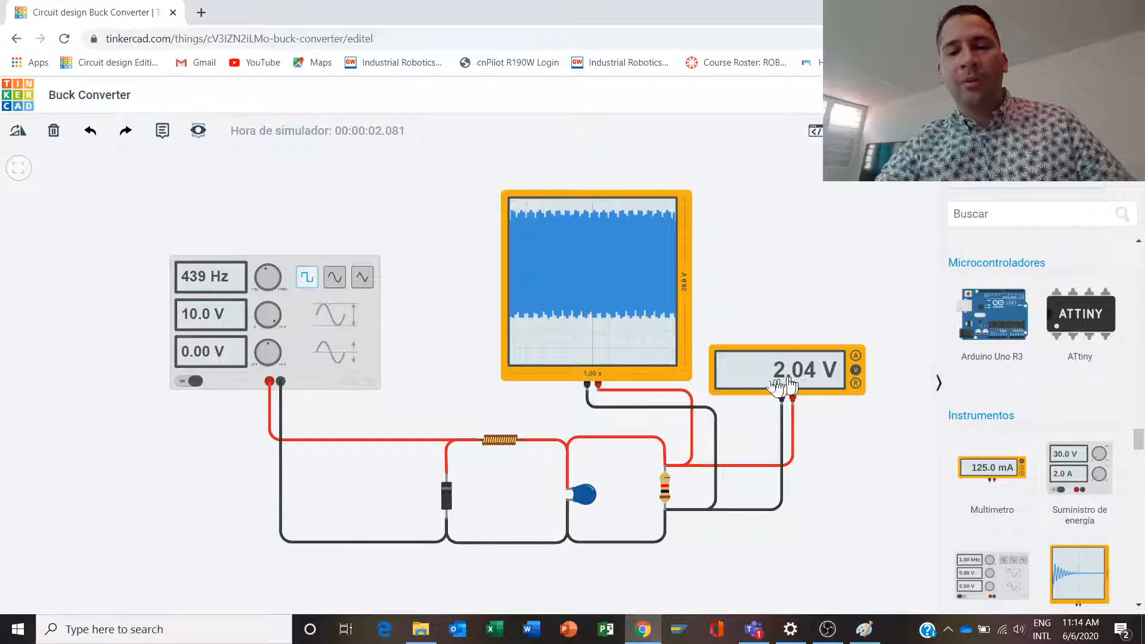
click(935, 130)
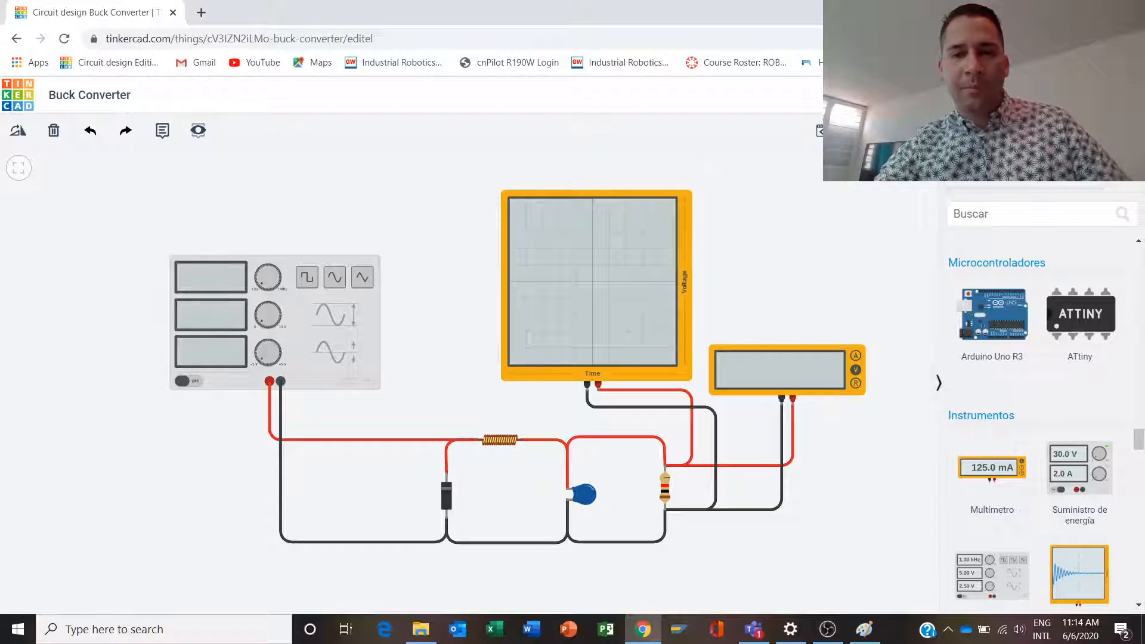
click(935, 130)
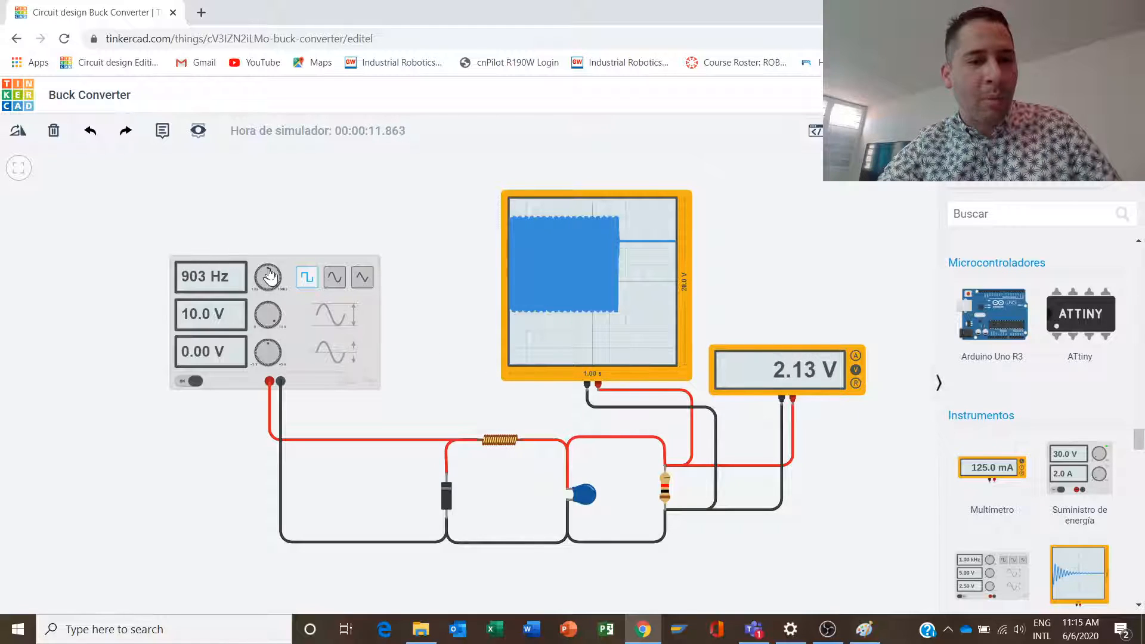
drag(270, 273, 270, 273)
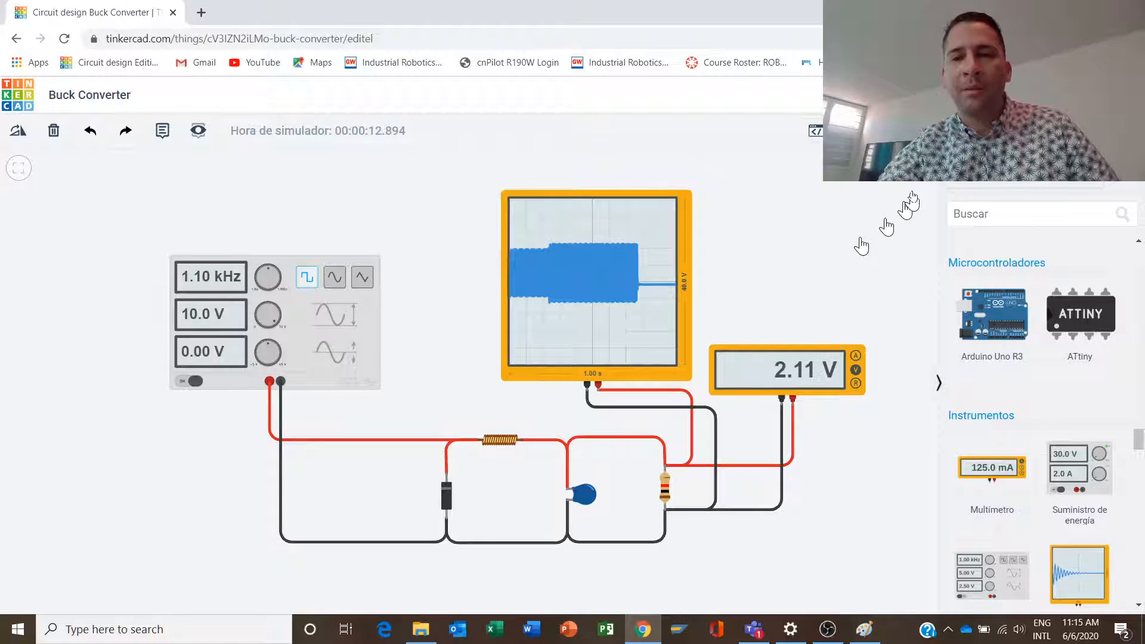
click(942, 130)
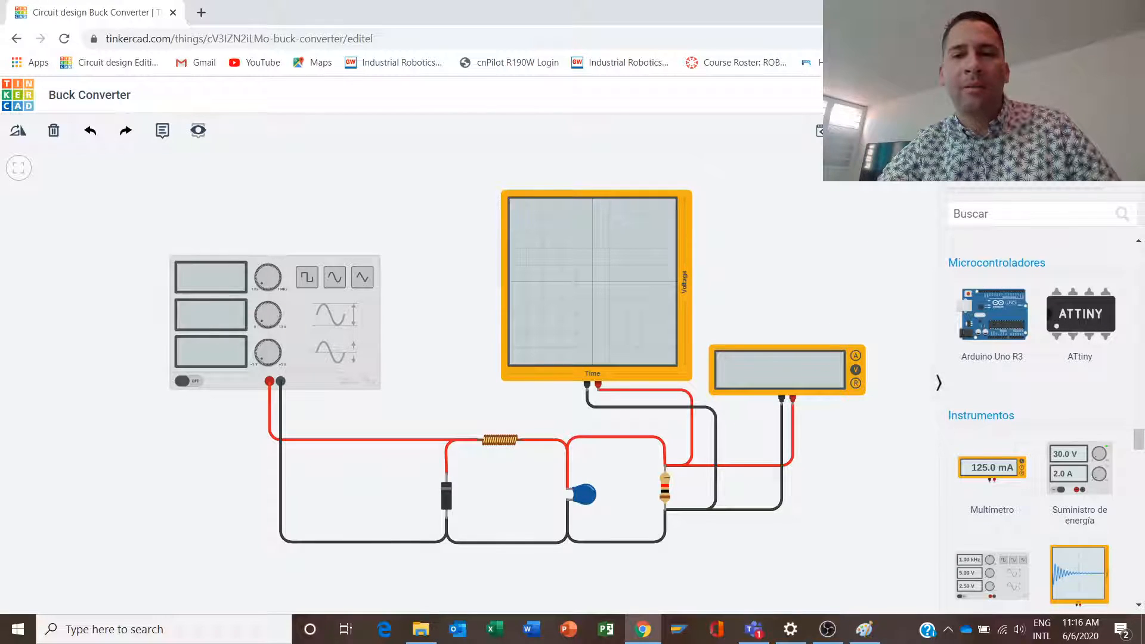
click(943, 131)
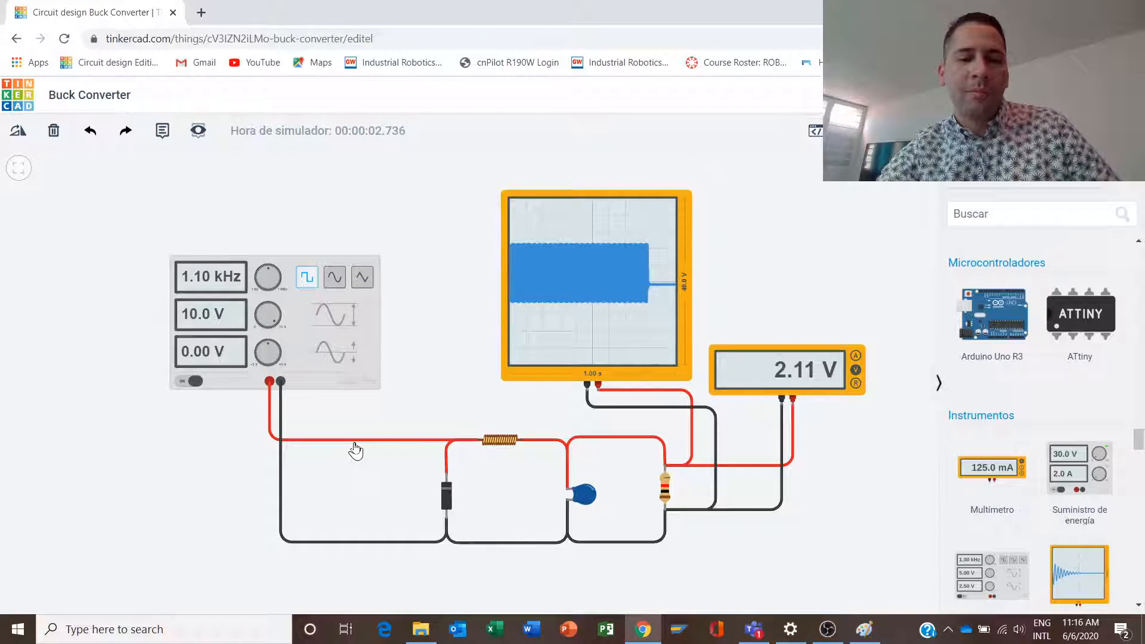
- Switch to Paint, review the buck converter's switch-open and switch-closed diagrams and the voltage-time graph, and return to the Tinkercad circuit
click(864, 629)
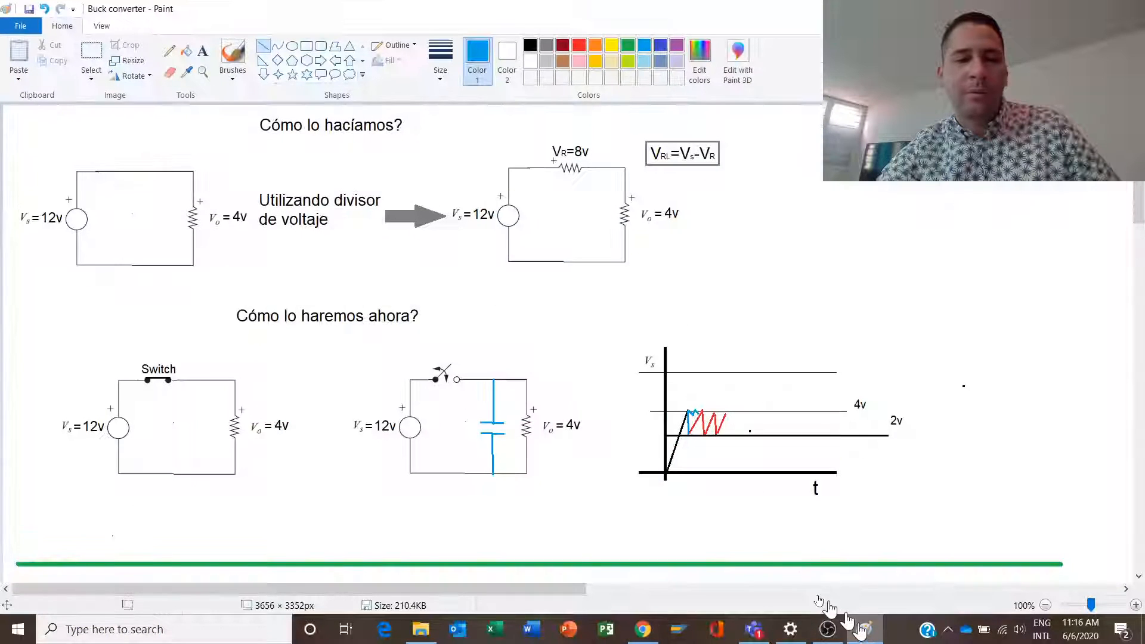
scroll(243, 421, down, 8)
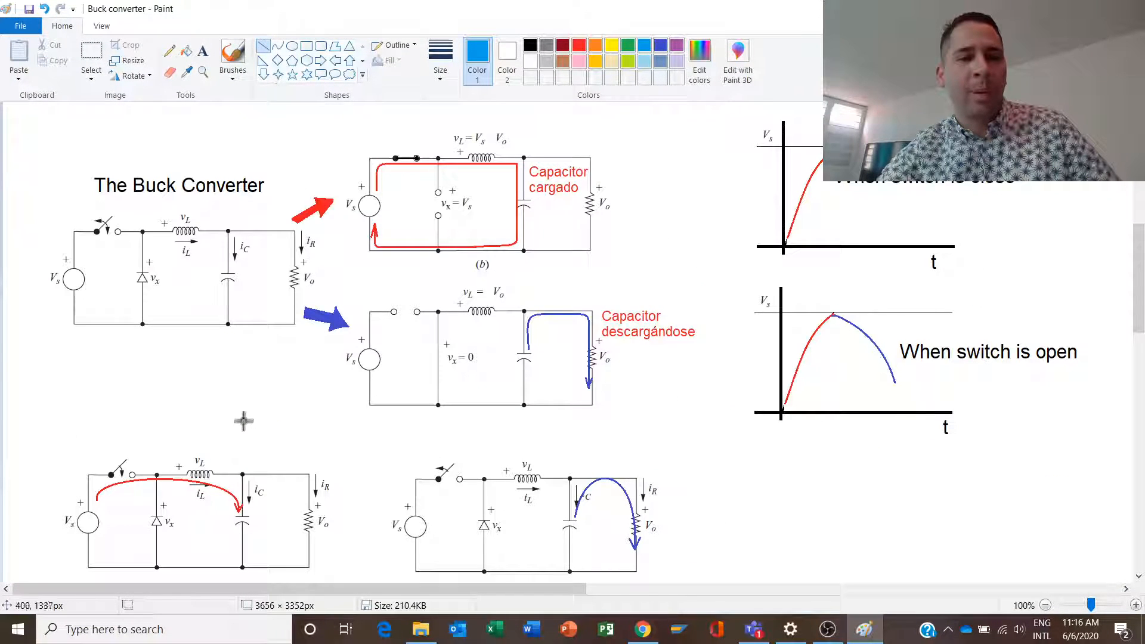
scroll(244, 411, down, 3)
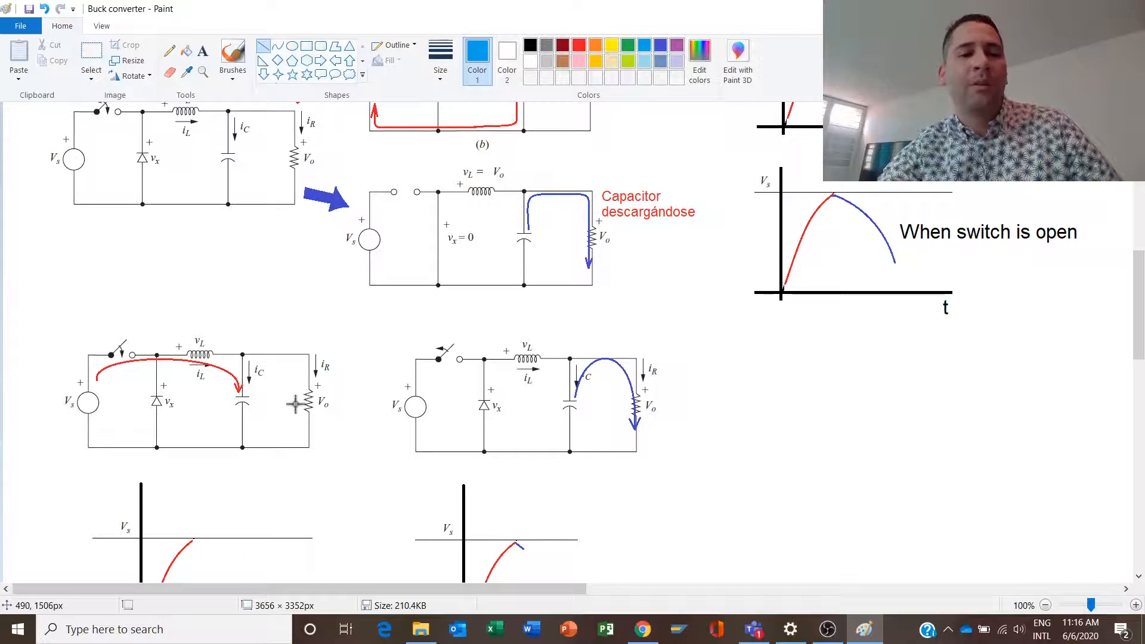
scroll(325, 399, up, 10)
scroll(325, 399, up, 2)
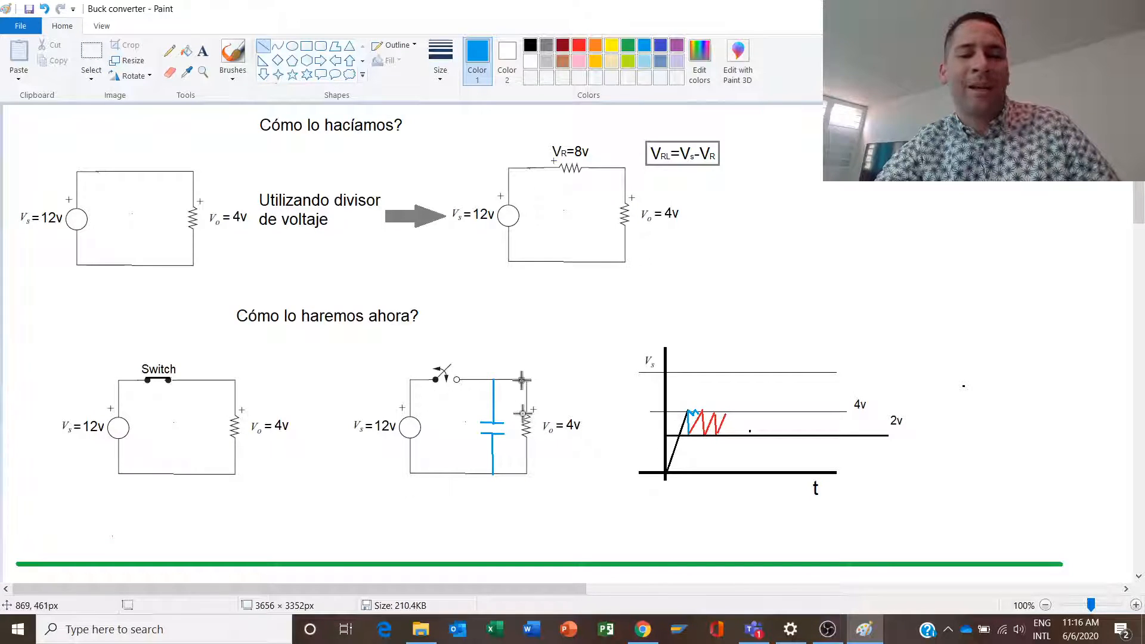
click(645, 629)
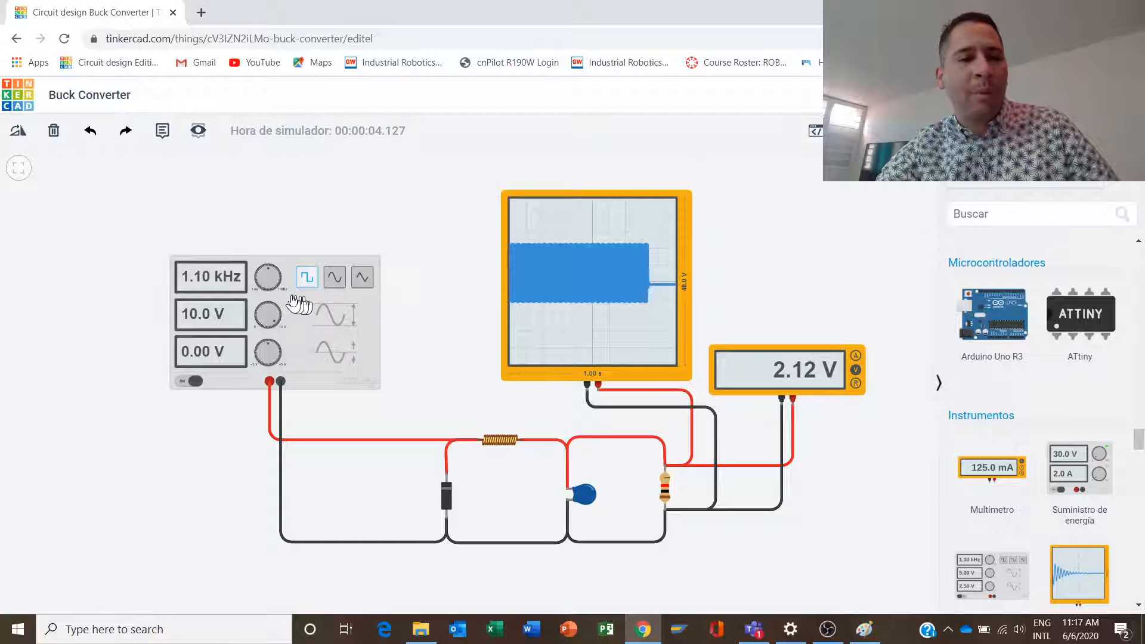
- Raise the function generator's frequency to 1.59 kHz, restart the simulation, and raise the frequency further to 7.80 kHz
drag(270, 273, 272, 272)
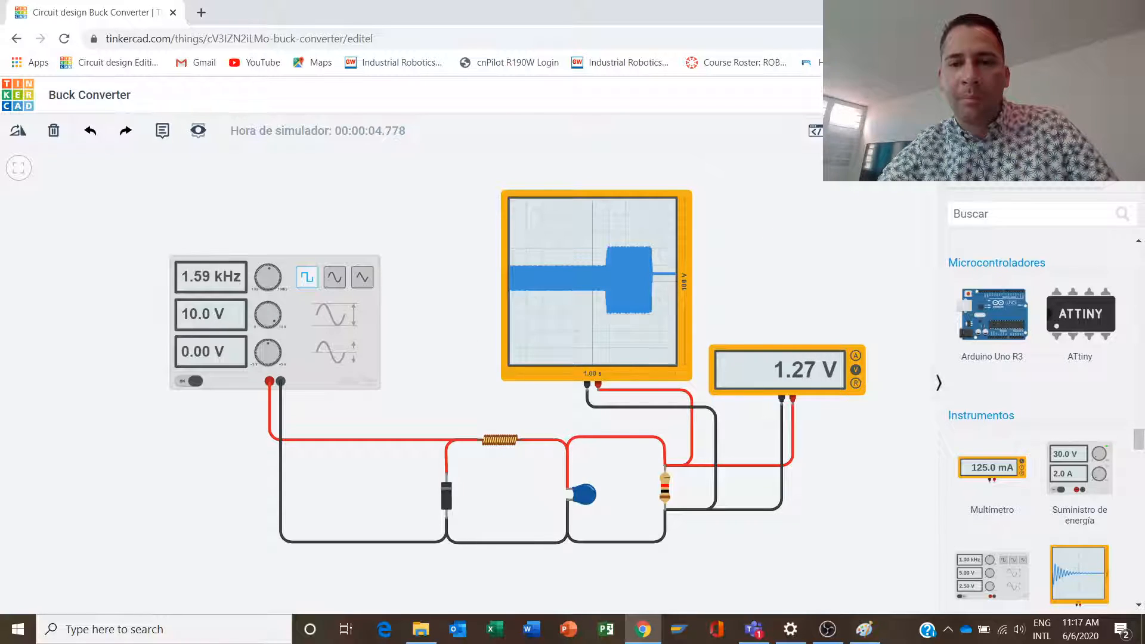
click(942, 131)
click(943, 131)
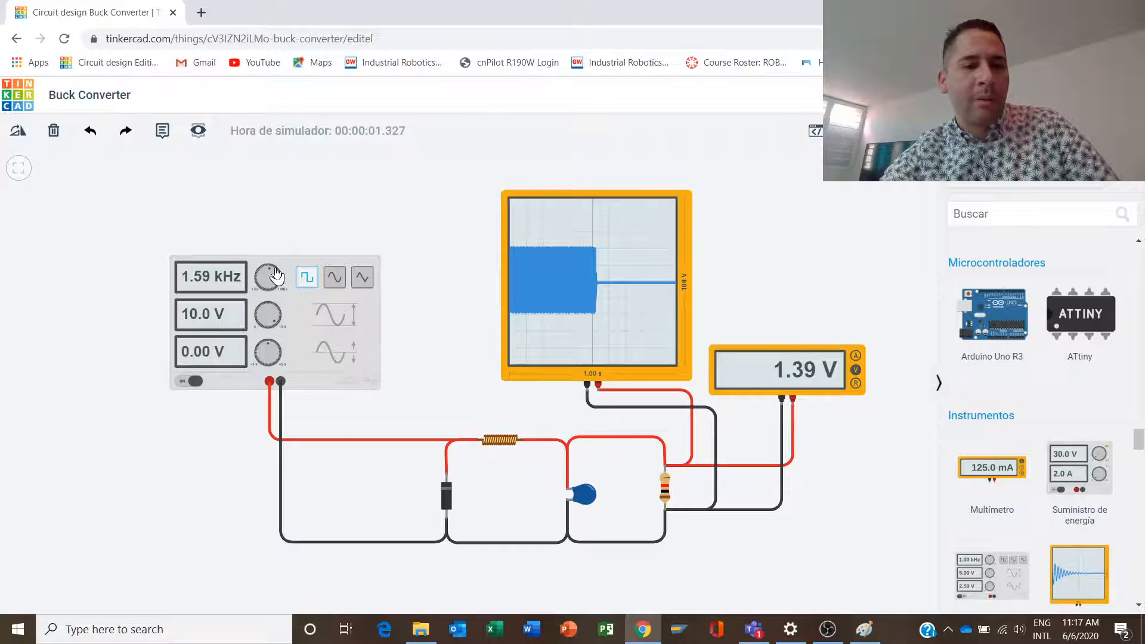
drag(277, 275, 278, 275)
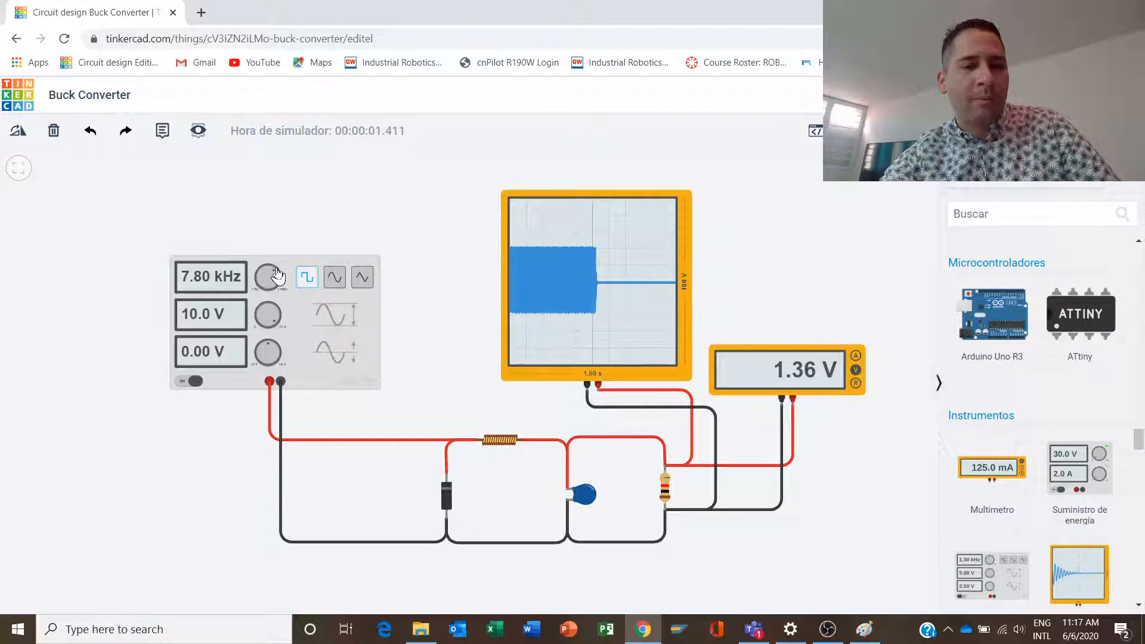